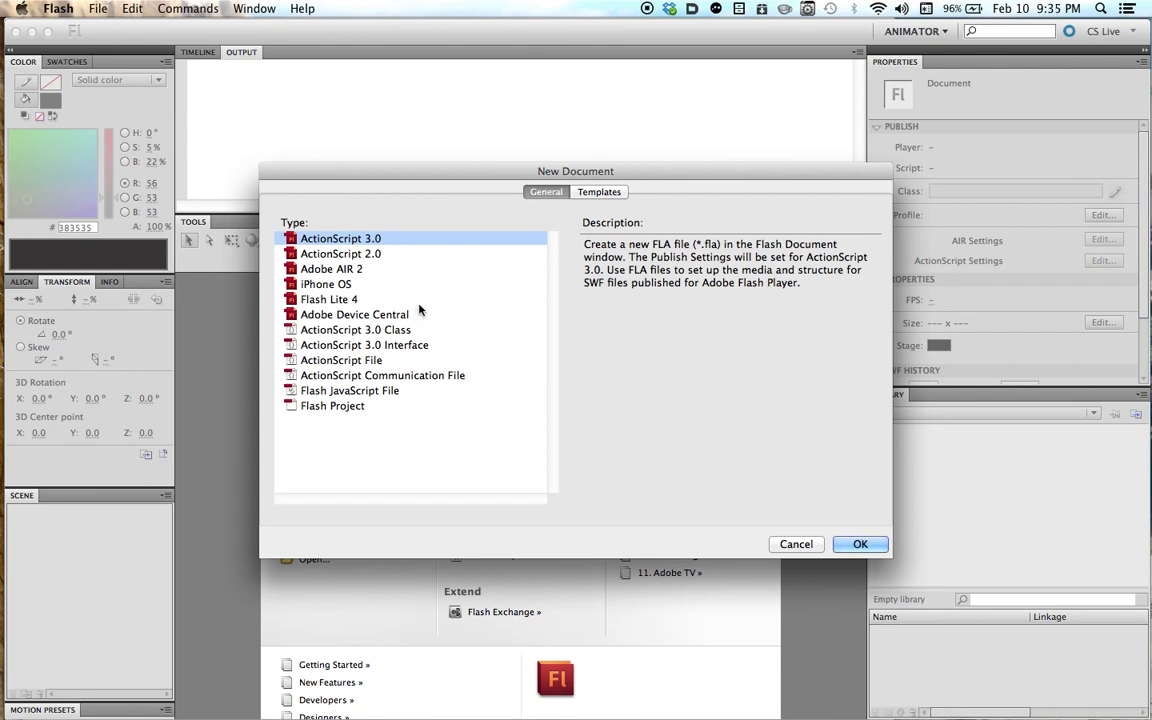
Create a new ActionScript 3.0 document.
click(405, 405)
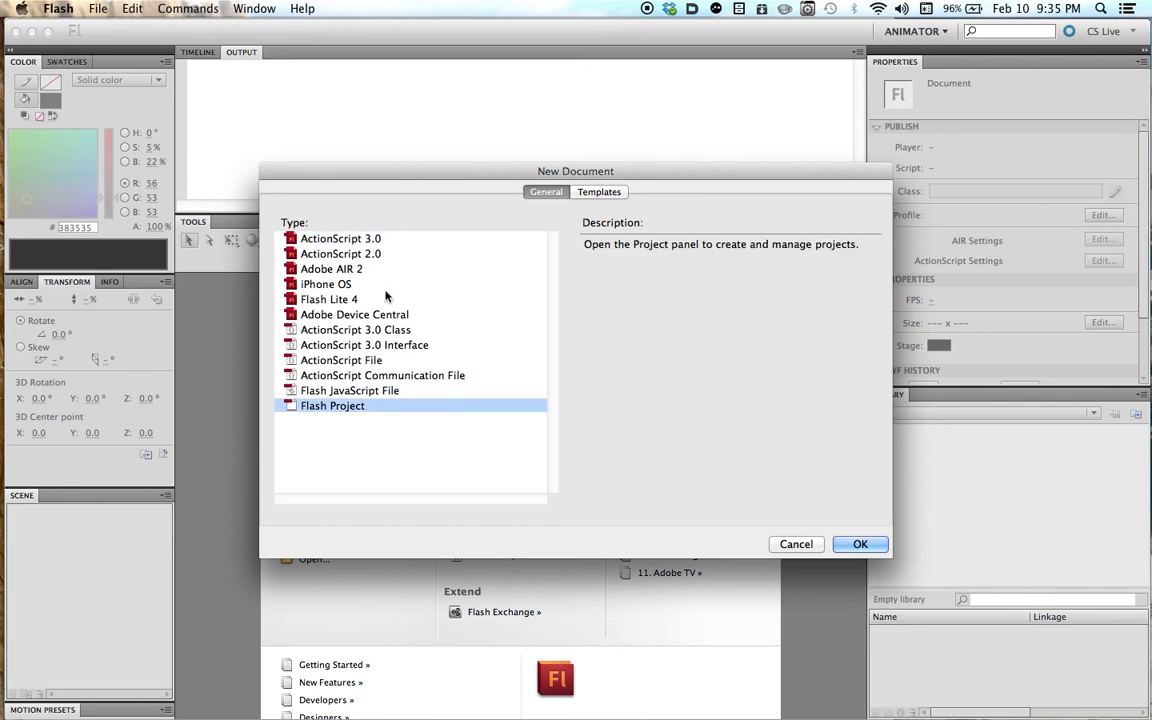
click(372, 237)
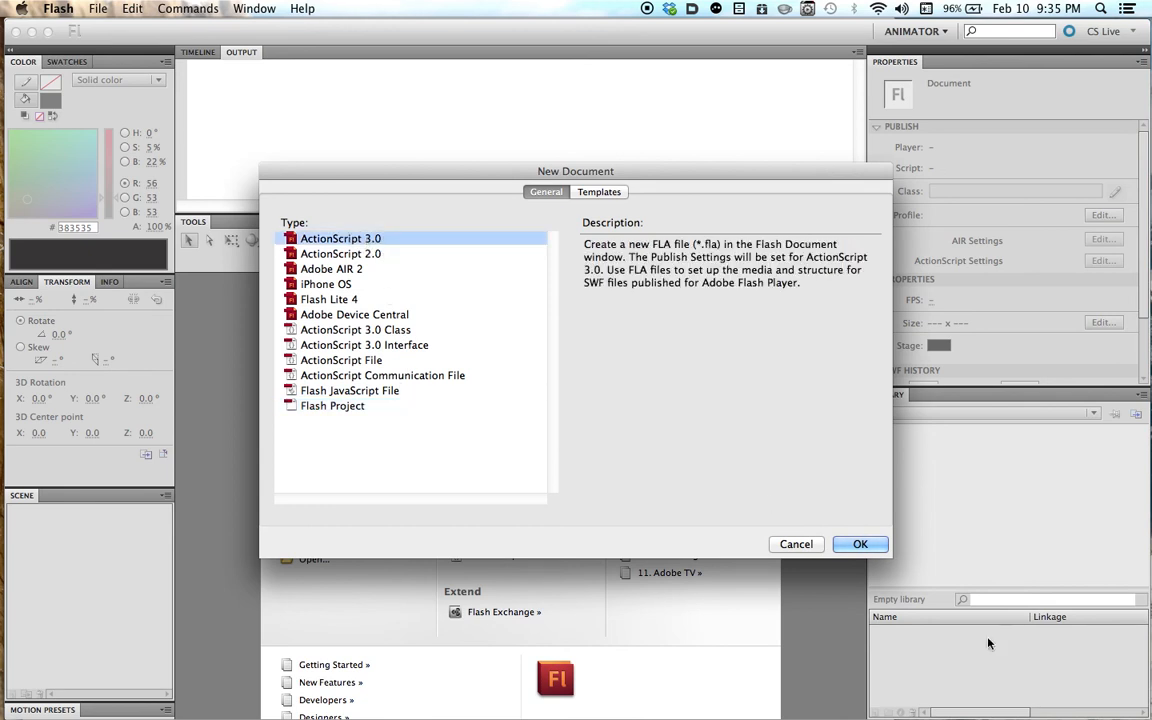
click(866, 541)
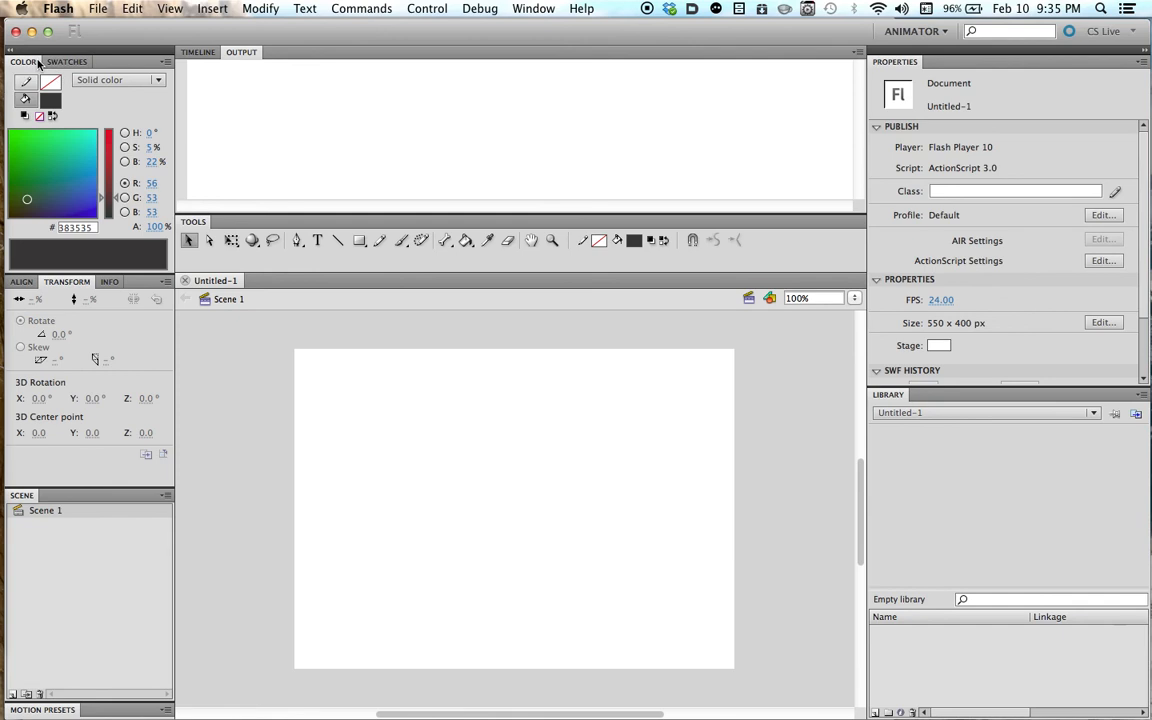
Detach and close the Color and Swatches panel group, and dock the remaining Transform and Scene panels above Properties.
click(72, 61)
mouse_move(134, 46)
mouse_down()
mouse_move(159, 82)
mouse_move(144, 108)
mouse_move(152, 94)
mouse_move(110, 69)
mouse_move(118, 49)
mouse_move(144, 47)
mouse_up()
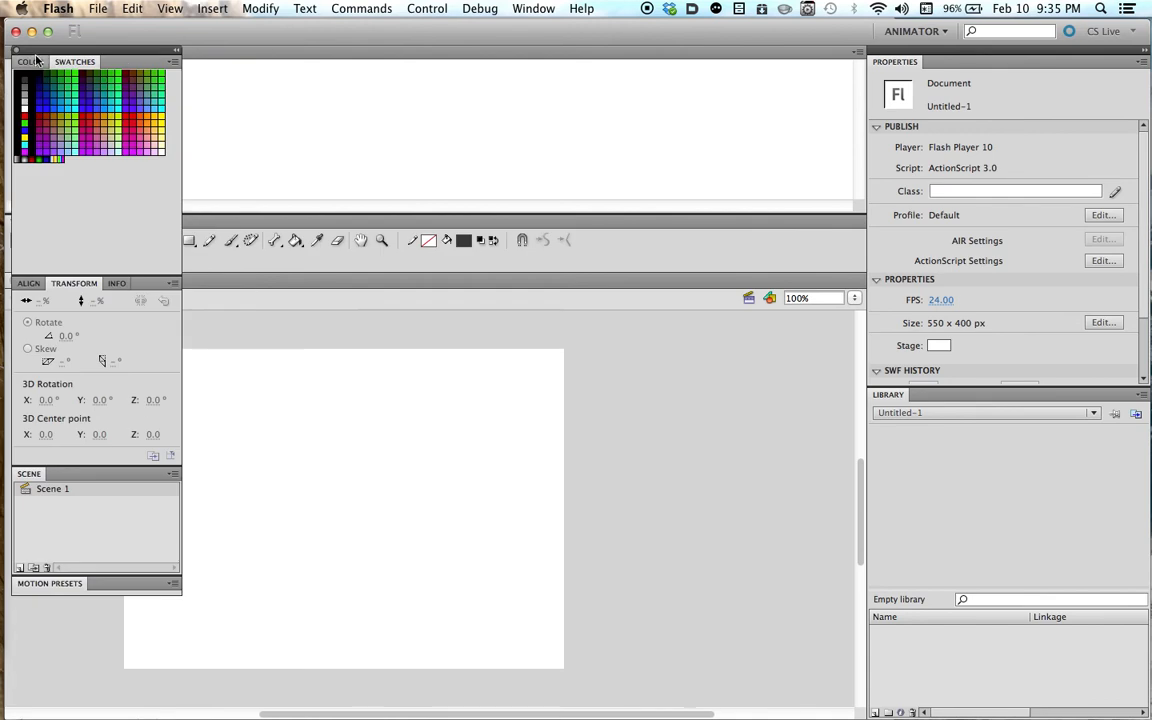
click(41, 62)
drag(41, 62, 293, 116)
drag(40, 62, 322, 128)
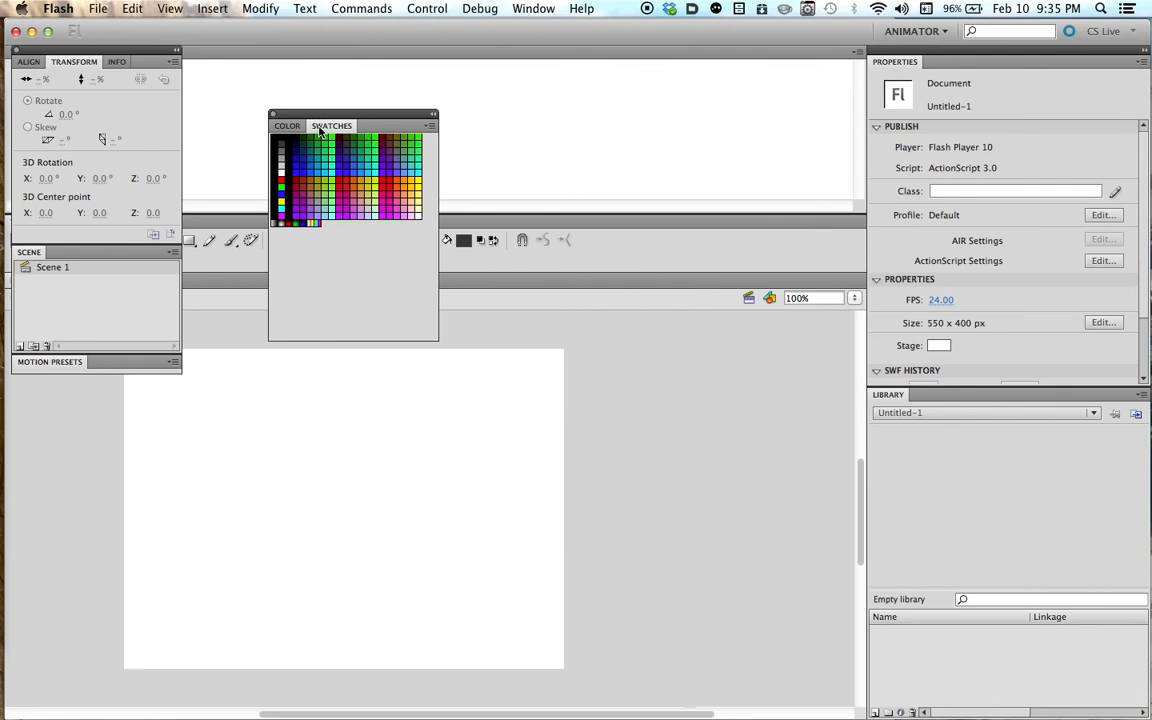
click(272, 114)
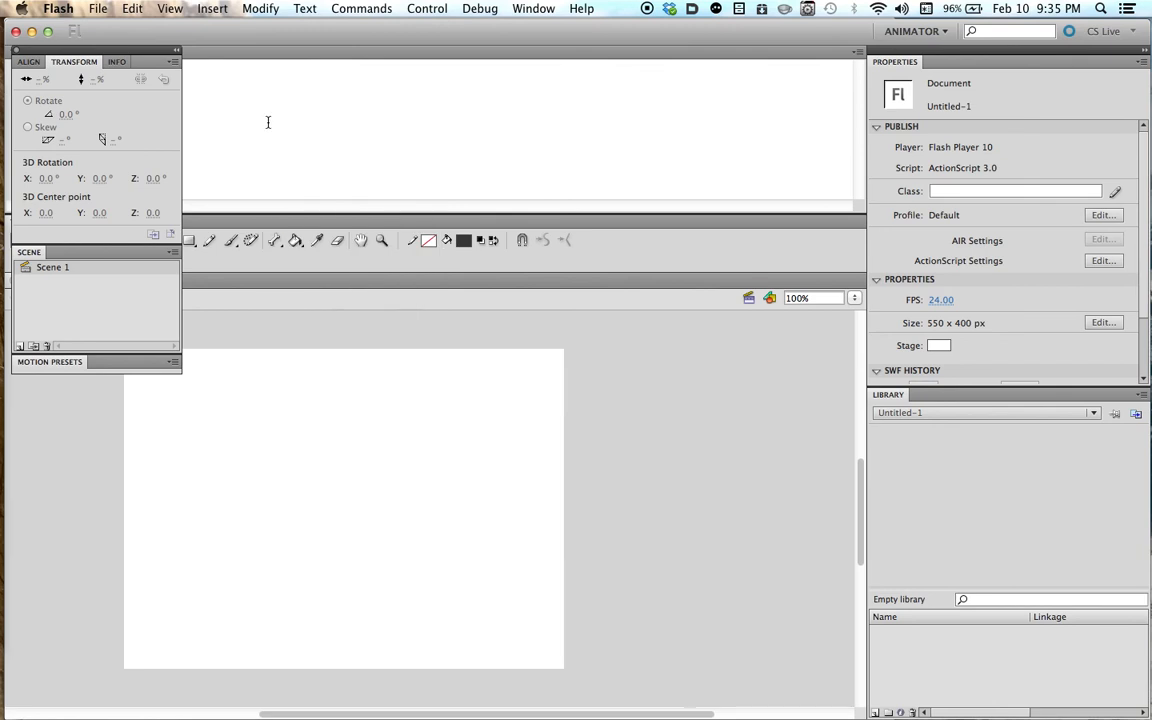
drag(44, 62, 978, 58)
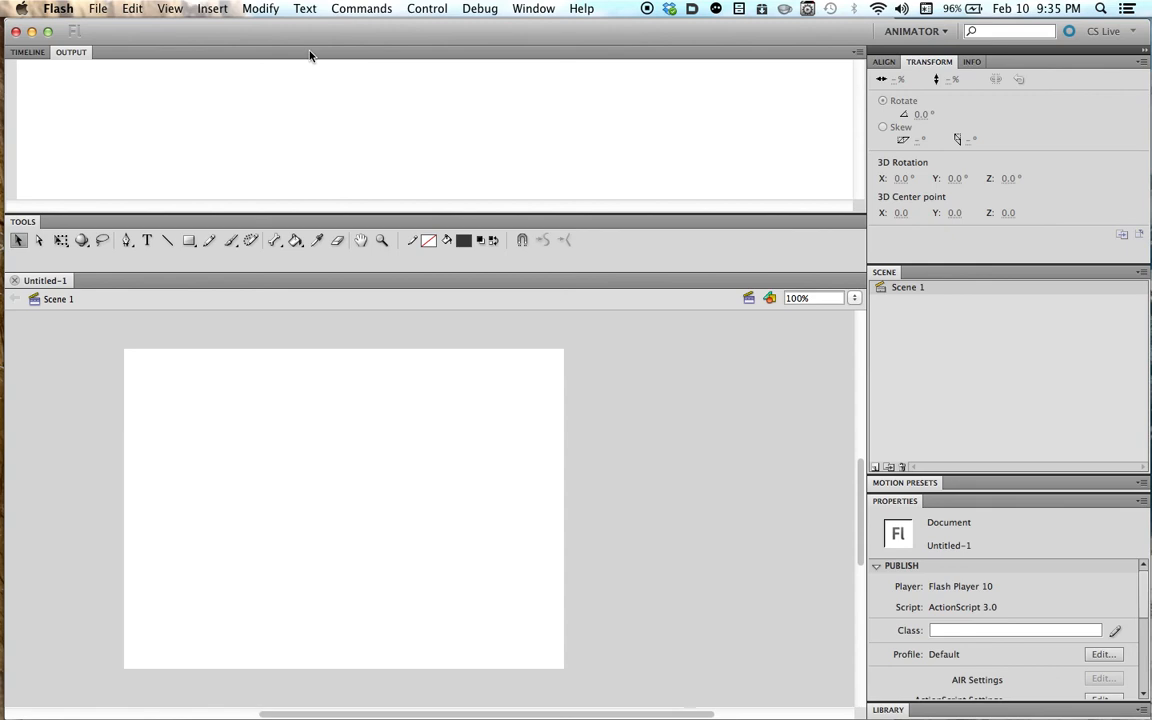
Show the Timeline in place of the Output panel and enlarge its panel downward.
click(38, 52)
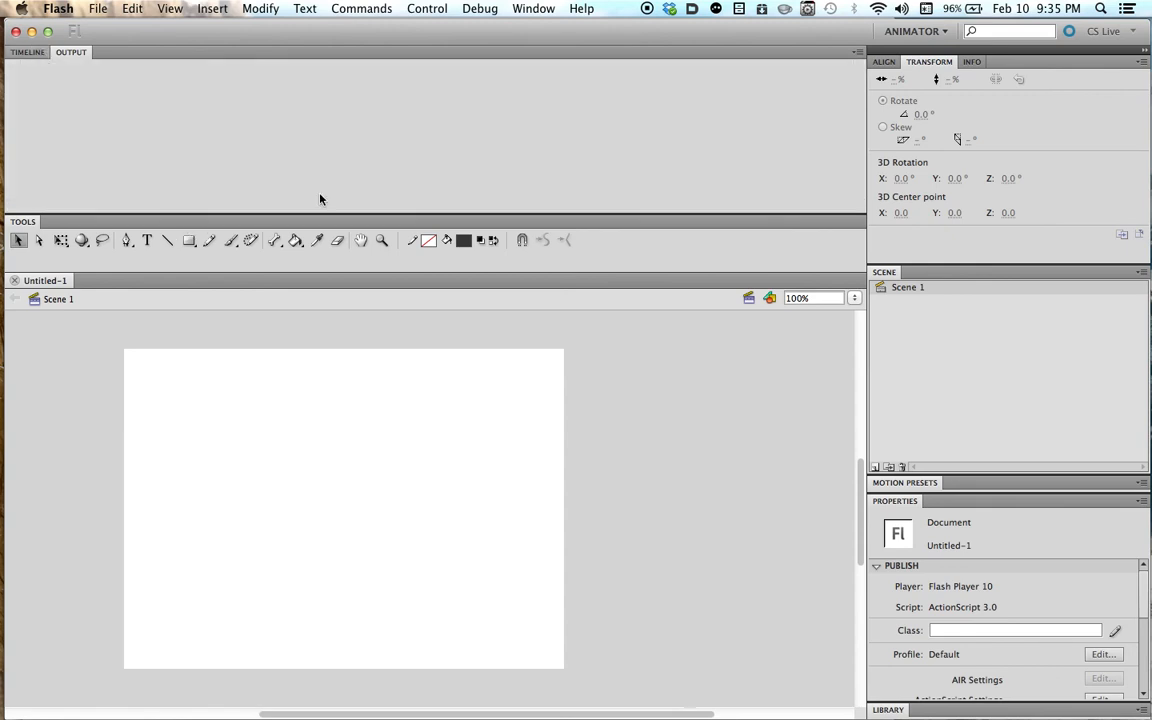
drag(390, 214, 393, 274)
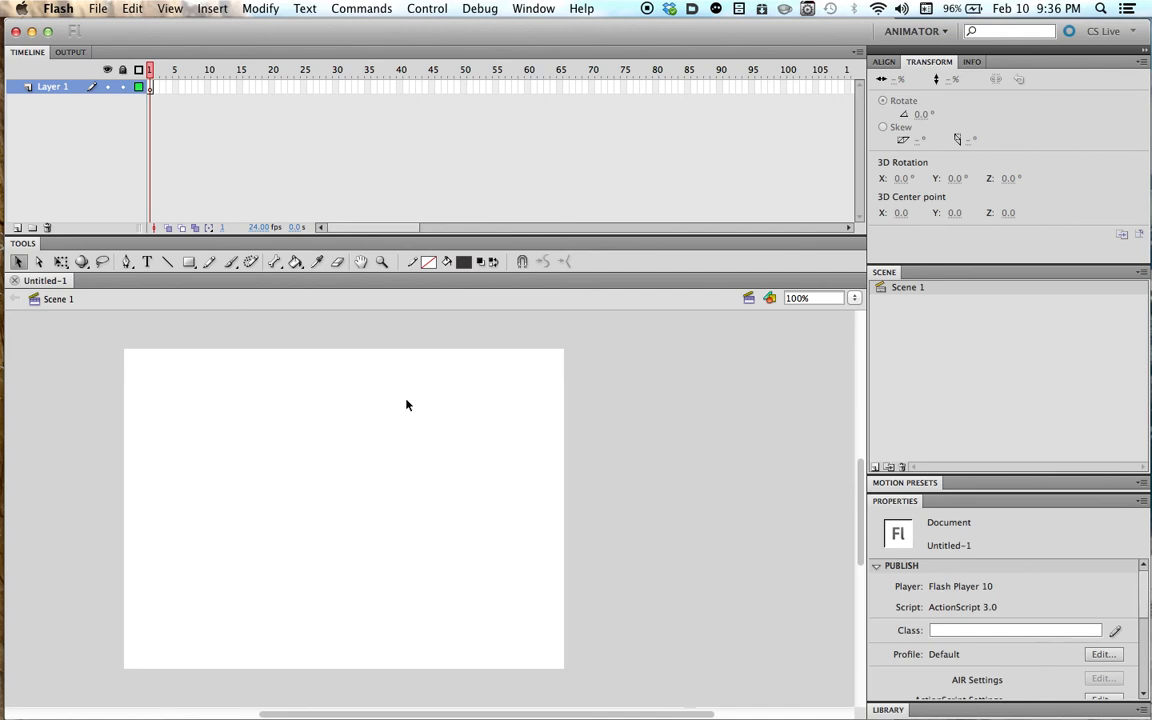
mouse_move(394, 30)
mouse_down()
mouse_move(427, 28)
mouse_move(393, 22)
mouse_up()
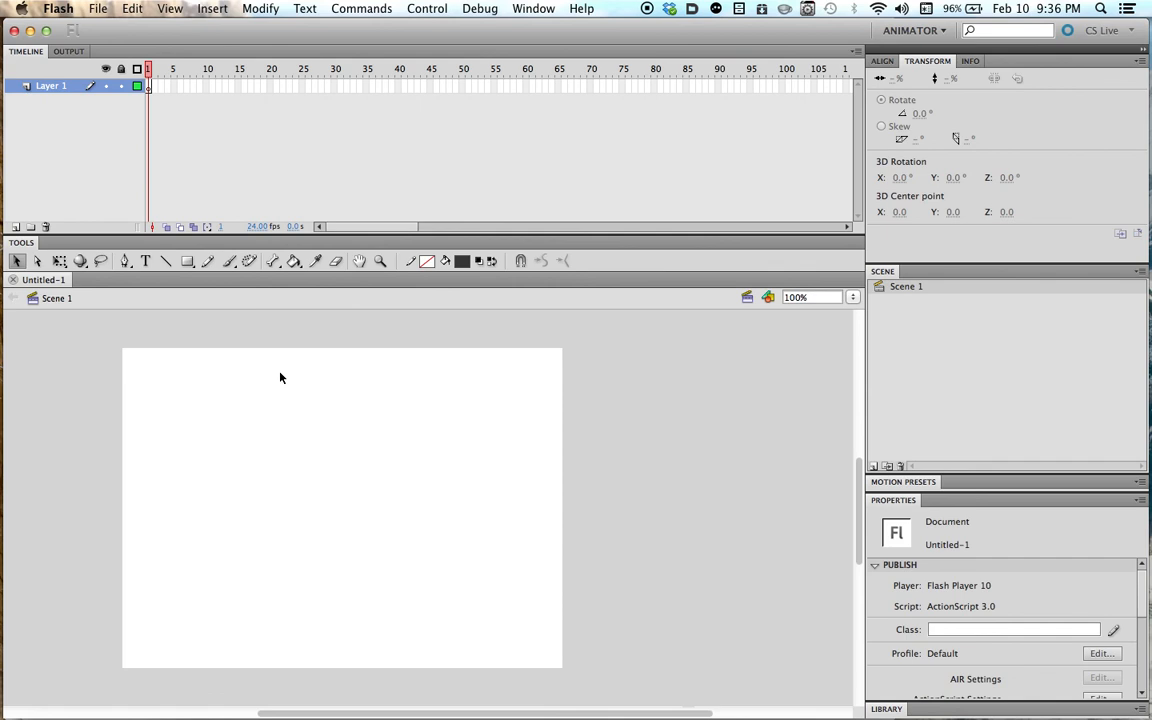
Set the document dimensions to 1024 px wide by 768 px high.
right_click(283, 397)
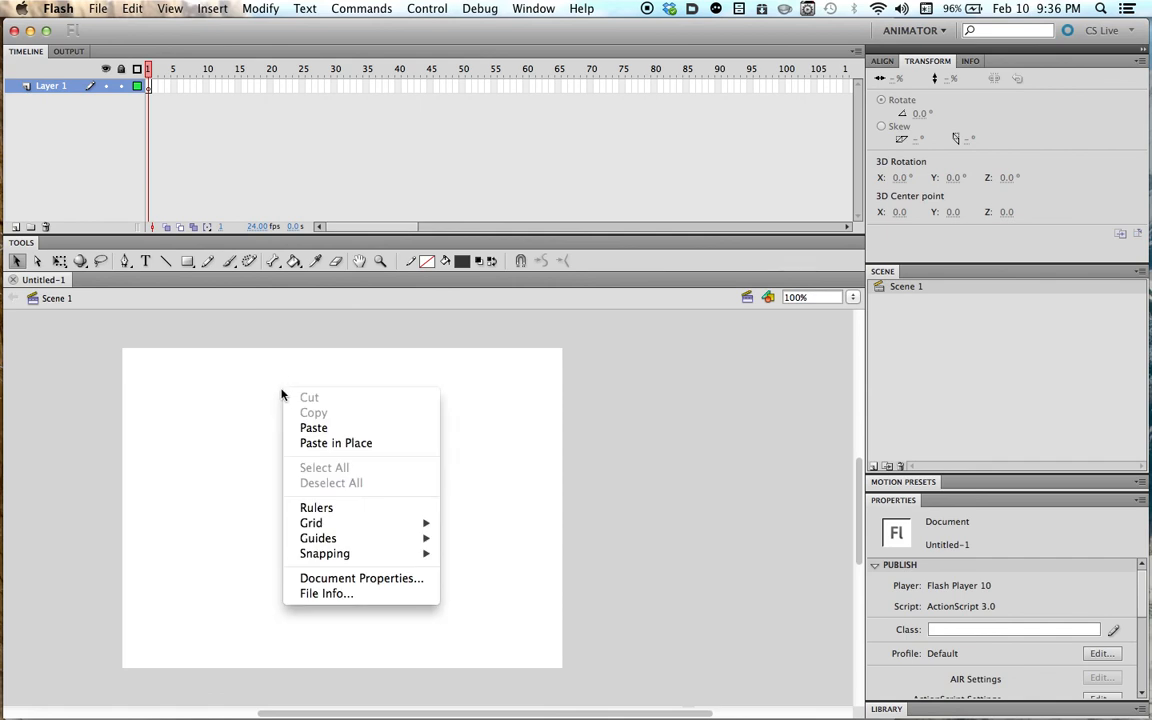
click(324, 578)
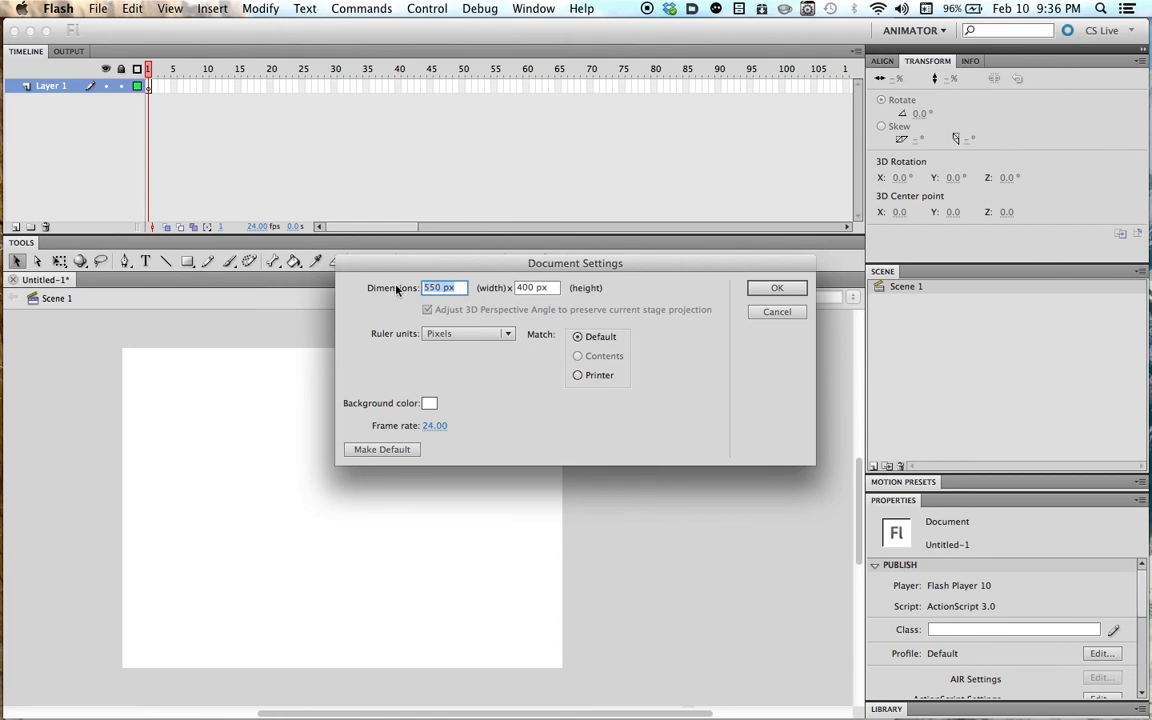
text(1024)
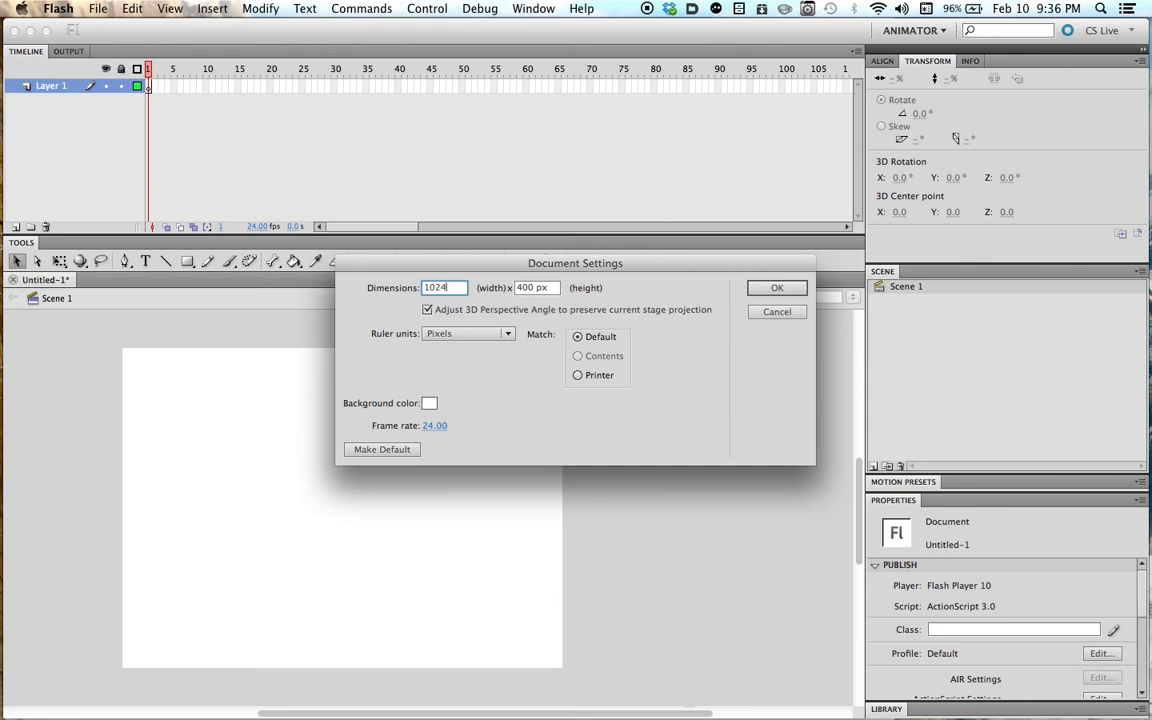
key(Tab)
text(7)
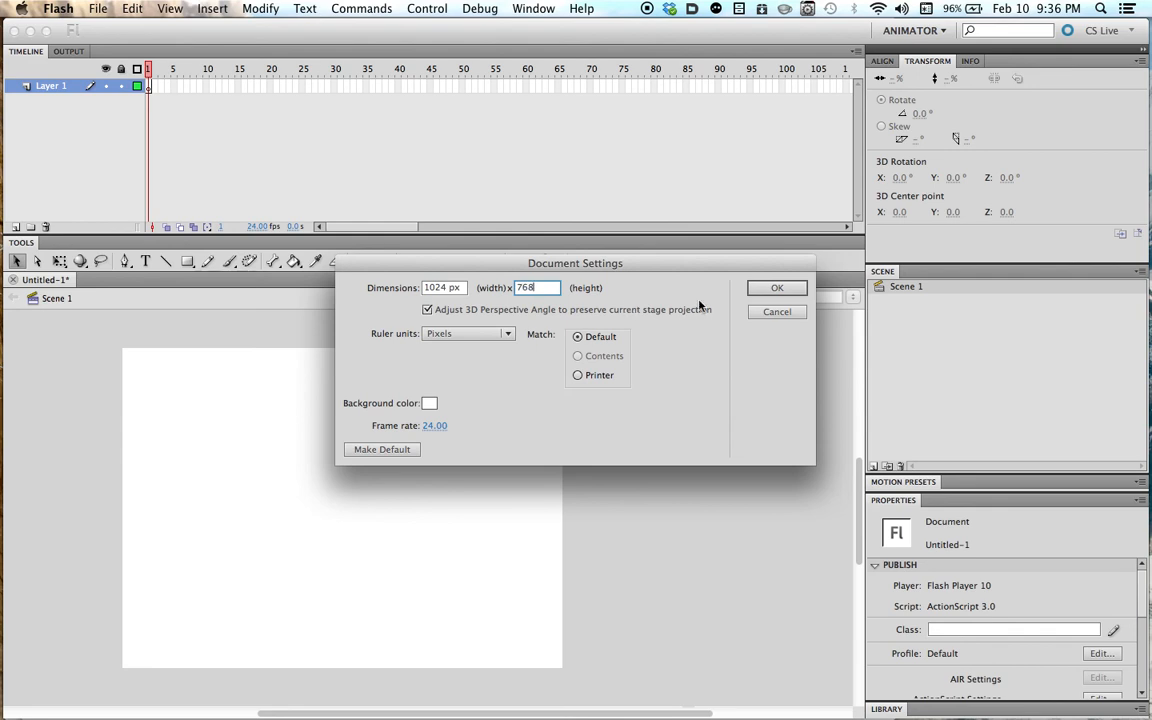
click(443, 426)
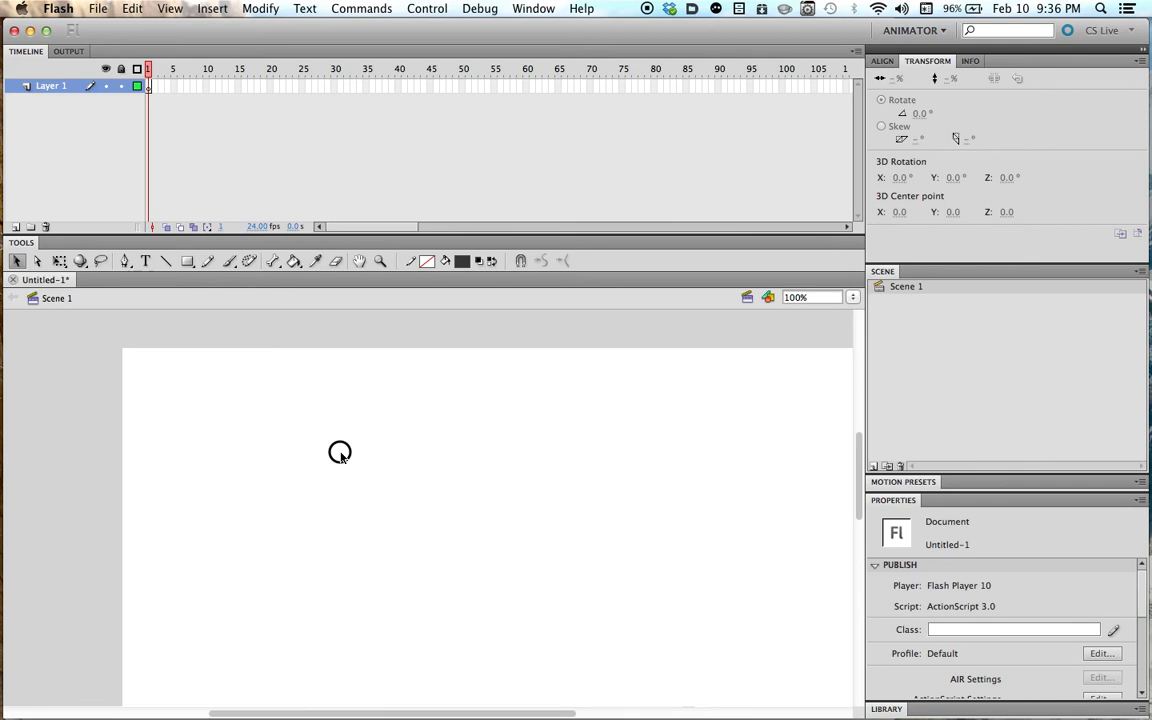
Draw a dark gray rectangle without an outline, about 328 by 262 px, near the middle of the stage.
drag(411, 500, 315, 418)
key(space)
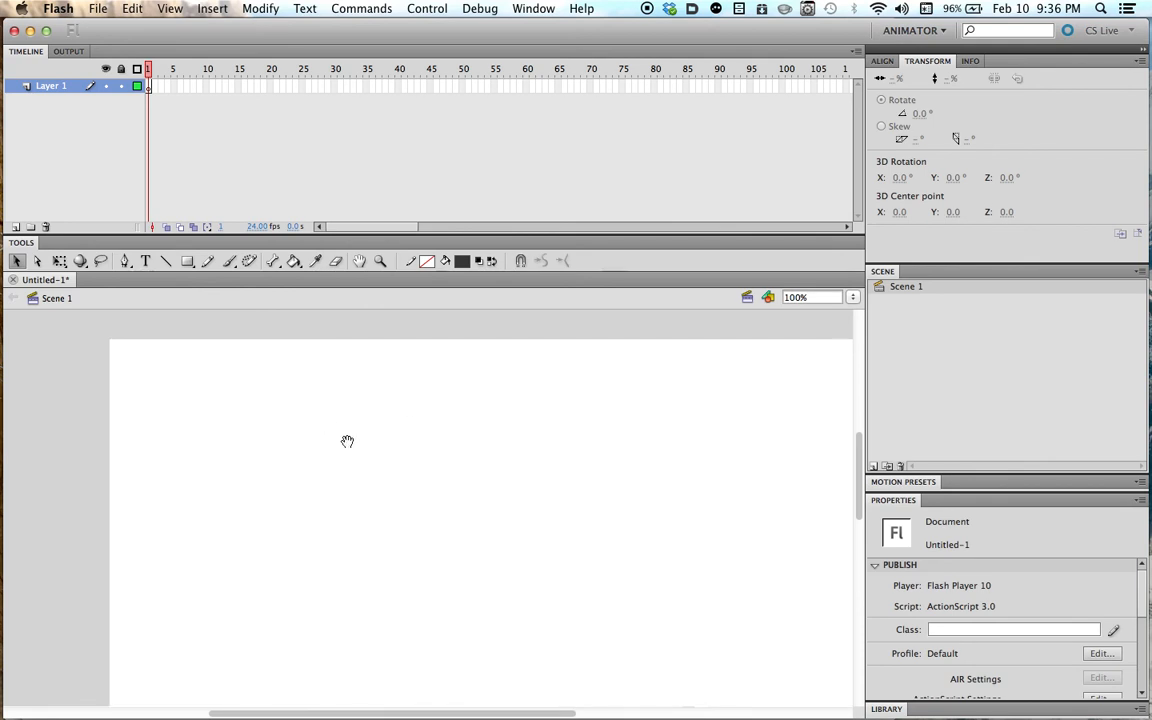
key(super+minus)
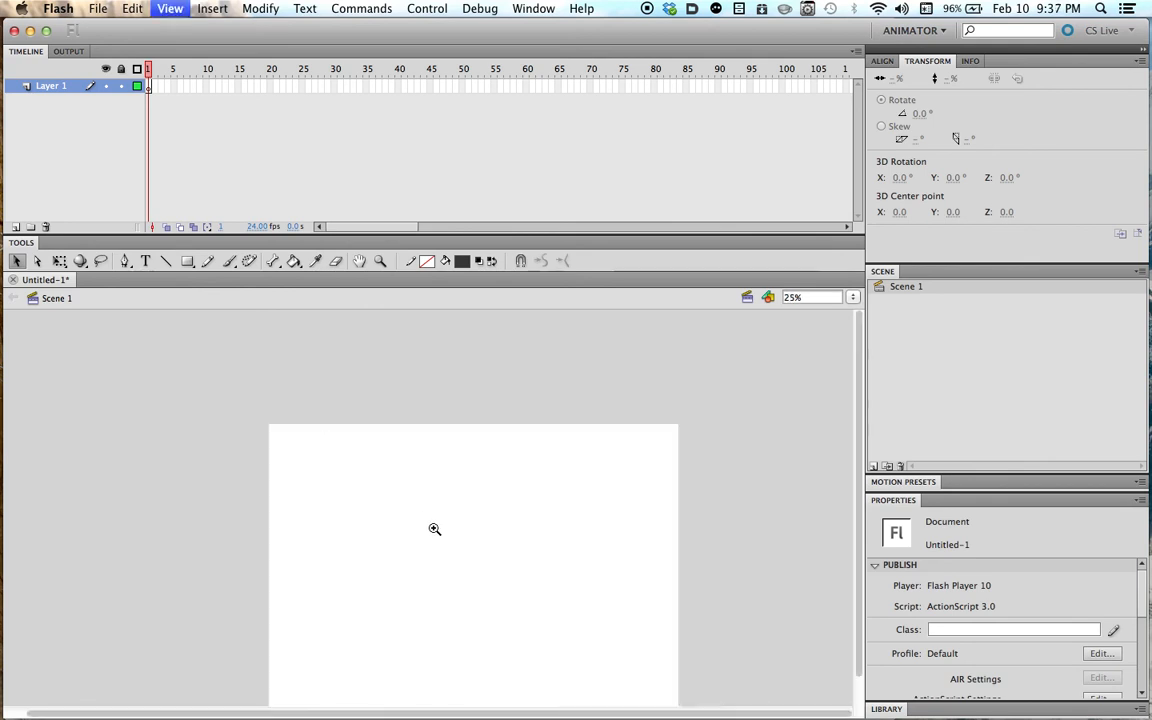
drag(379, 529, 509, 446)
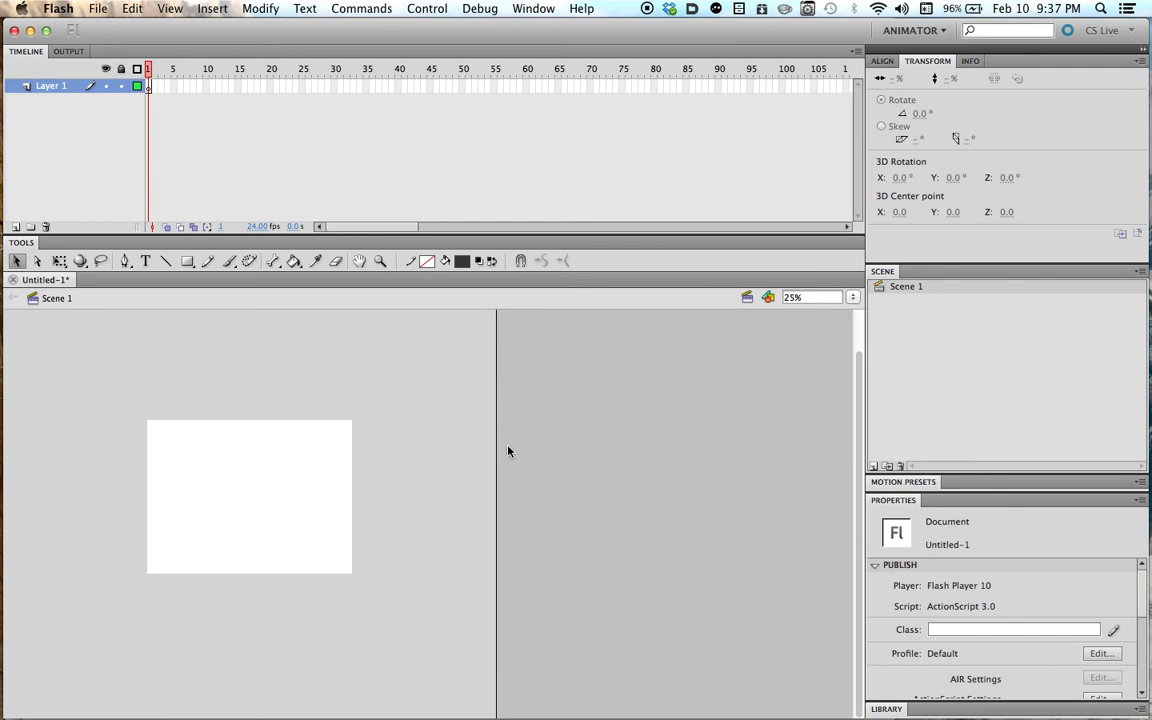
key(super+equal)
drag(451, 494, 483, 424)
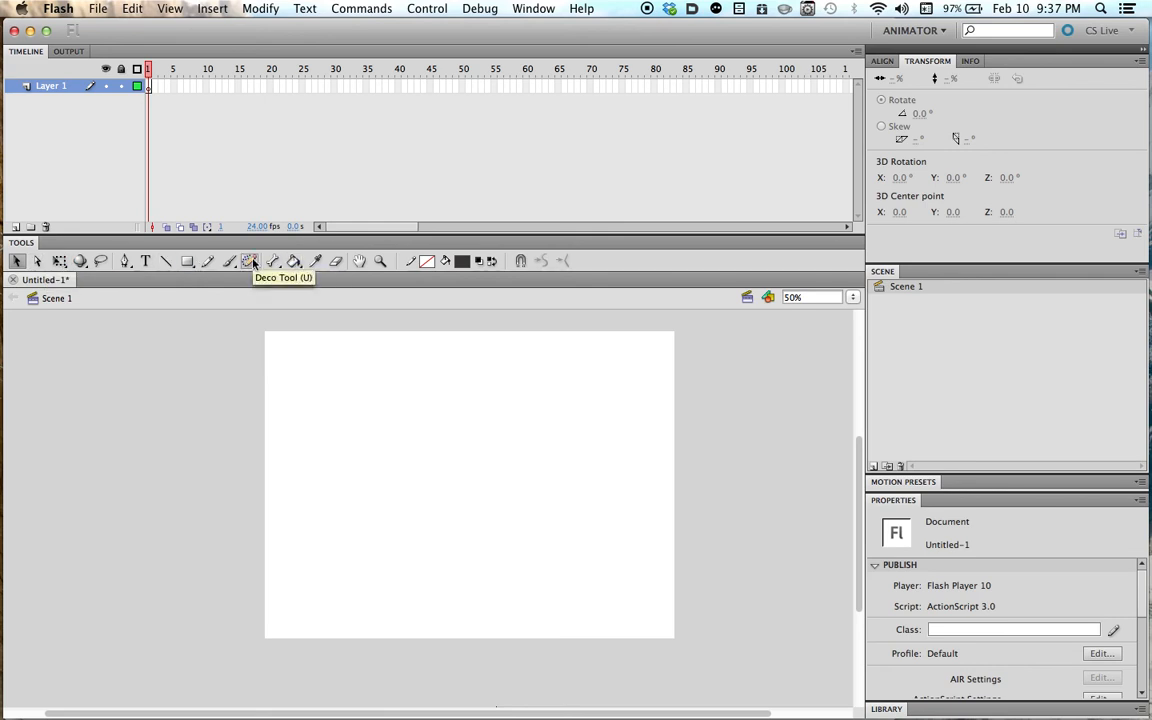
click(187, 261)
drag(381, 396, 511, 493)
Magnify the dark rectangle to 200% and select its fill to examine it closely.
key(z)
click(431, 455)
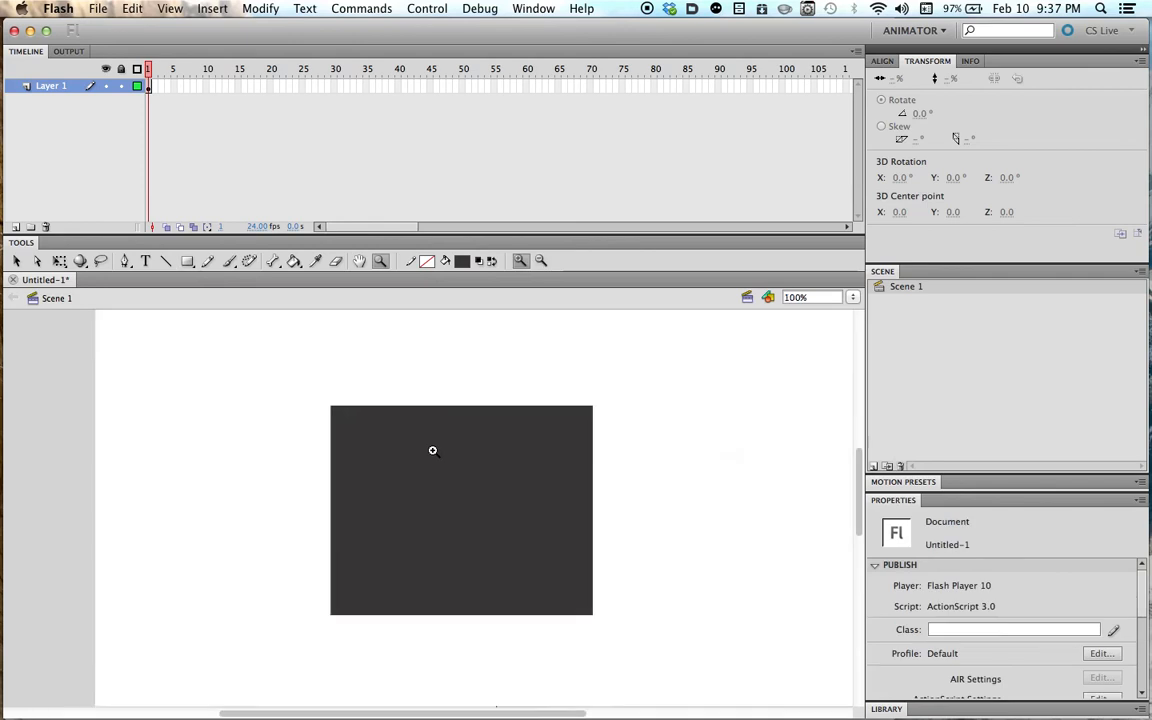
click(431, 458)
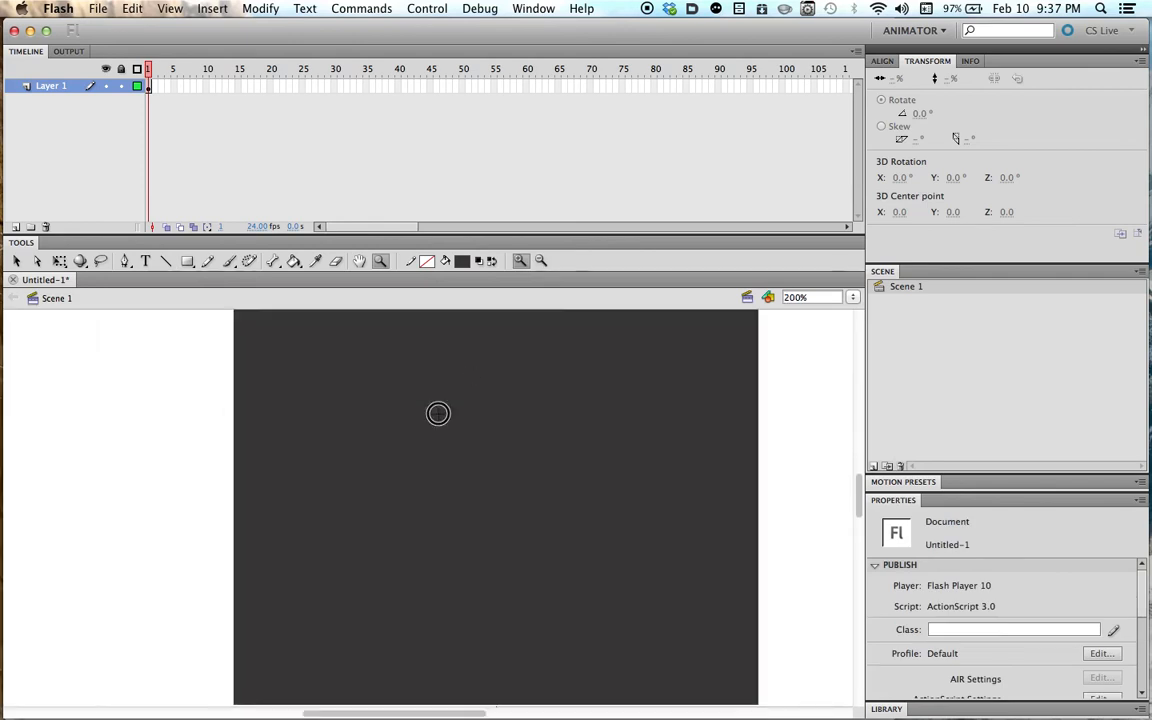
key(v)
click(436, 419)
drag(272, 455, 318, 472)
key(z)
alt+click(373, 458)
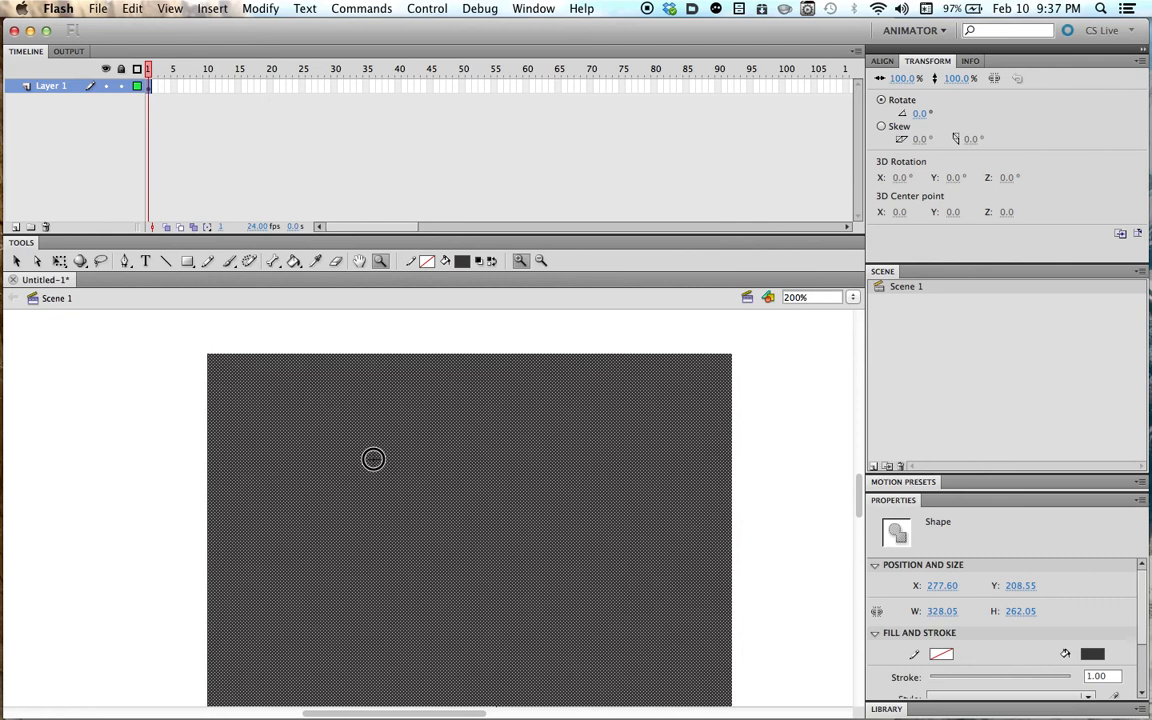
mouse_move(502, 532)
mouse_down()
mouse_move(477, 481)
mouse_move(442, 458)
mouse_move(486, 393)
mouse_move(497, 450)
mouse_up()
click(429, 466)
Distort the rectangle by pulling its upper-left corner point inward with the Subselection tool, and reselect the shape.
key(a)
click(272, 344)
drag(272, 333, 375, 411)
key(v)
click(418, 463)
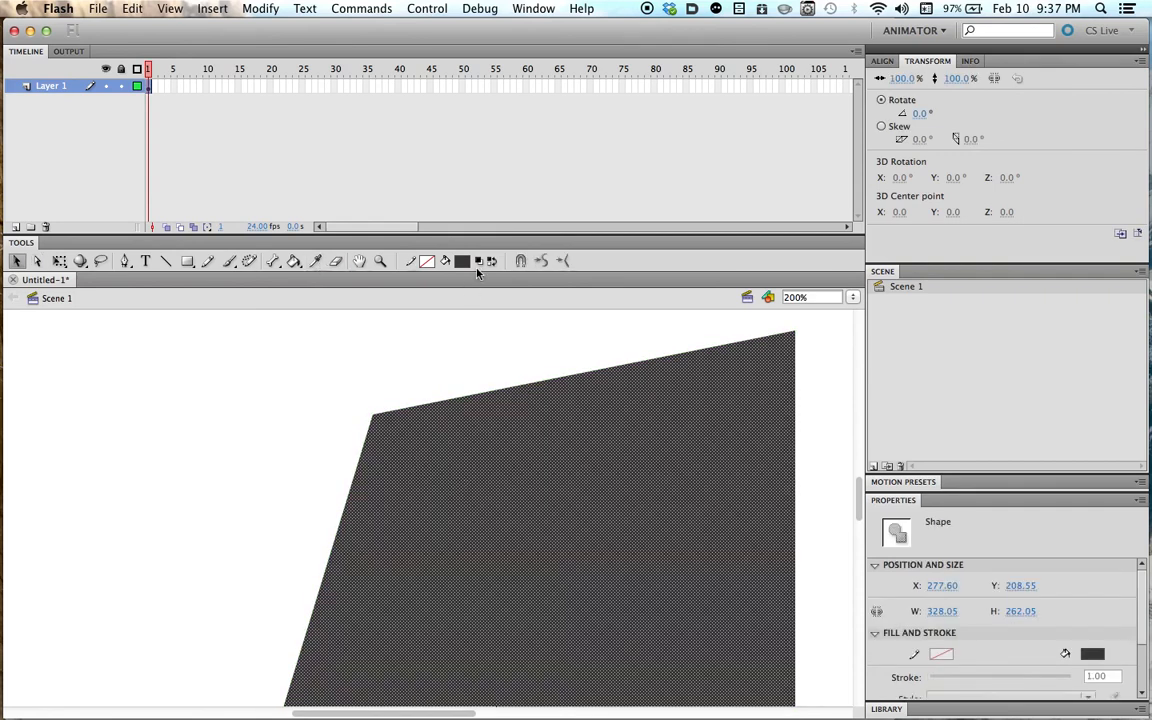
Try a freehand Pencil stroke across the distorted shape and undo it.
click(206, 264)
mouse_move(415, 465)
mouse_down()
mouse_move(337, 501)
mouse_move(404, 473)
mouse_move(435, 509)
mouse_up()
key(super+z)
key(z)
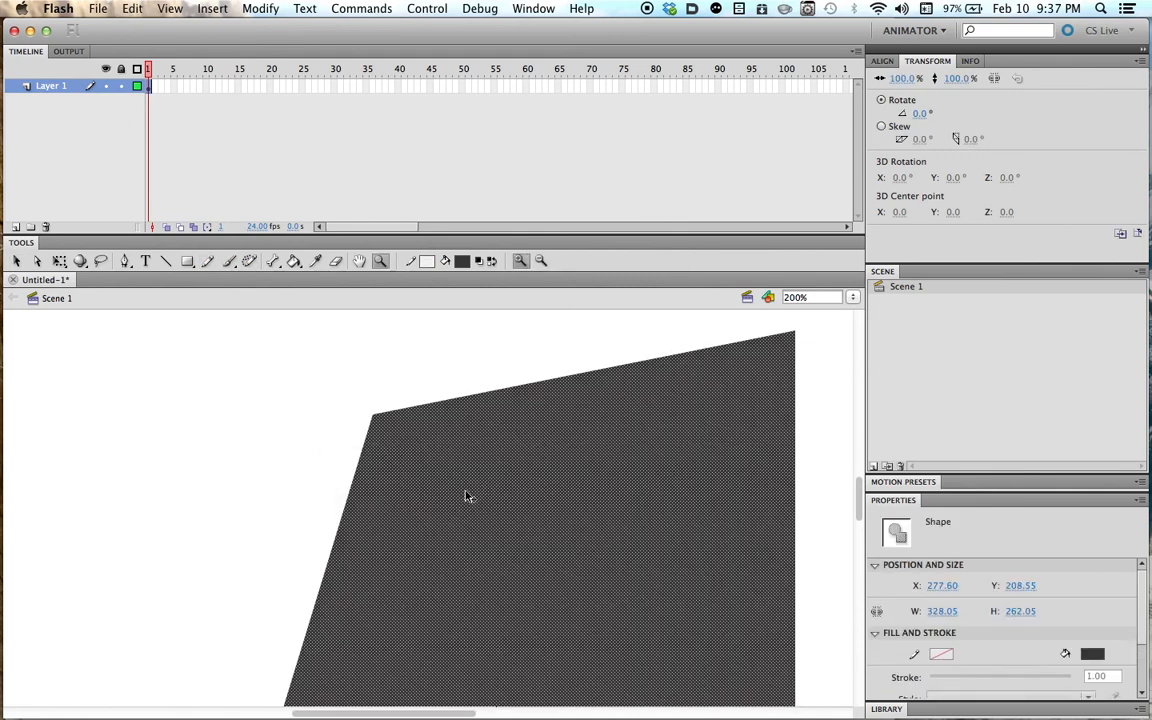
Delete the distorted dark shape from the stage.
key(Escape)
key(v)
click(467, 493)
key(Delete)
key(super+1)
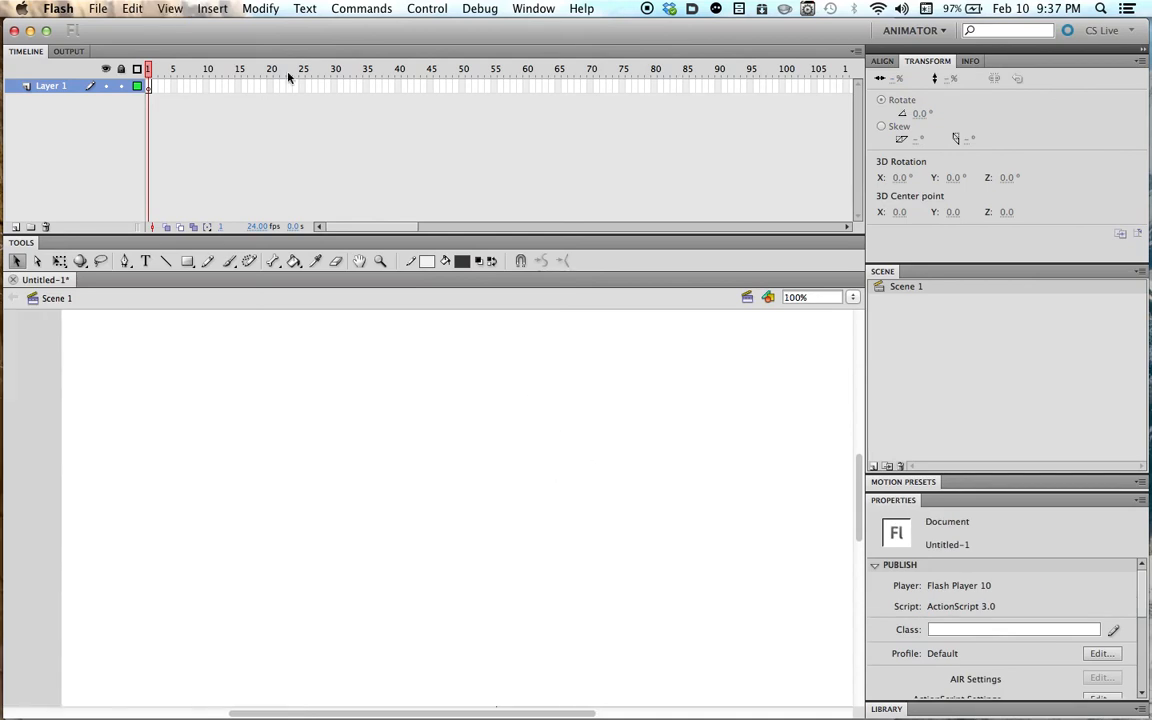
Open the Library panel and dock it in the same group as the Scene panel.
click(1016, 366)
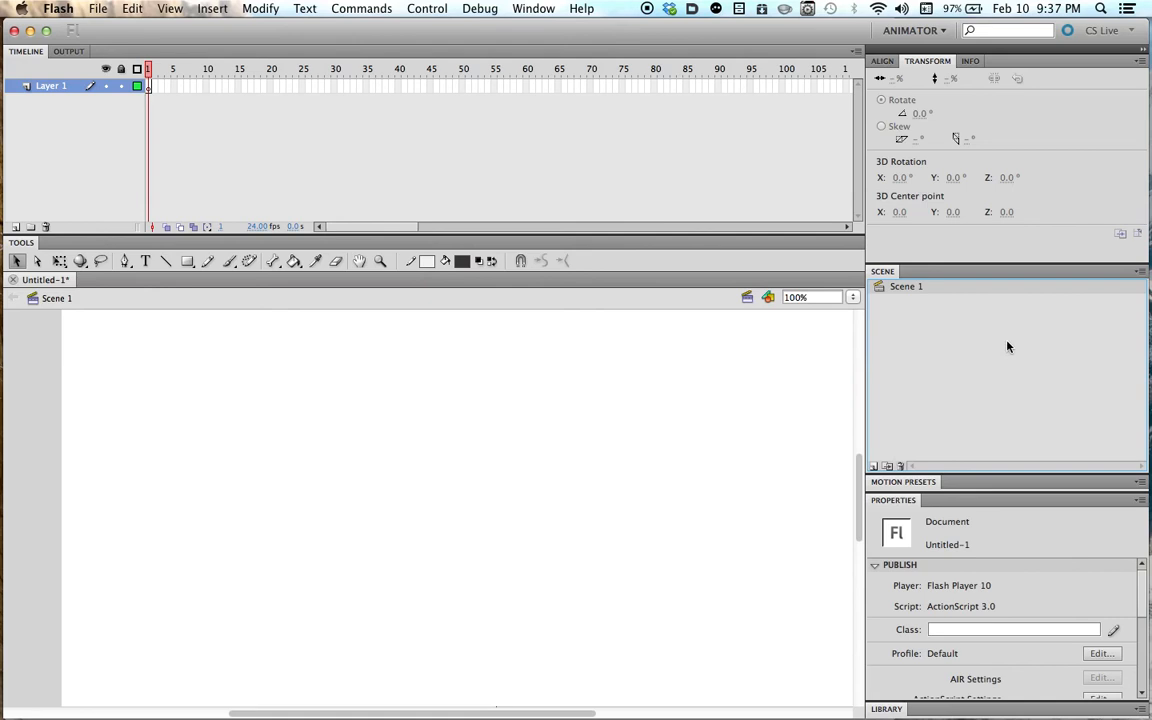
click(515, 8)
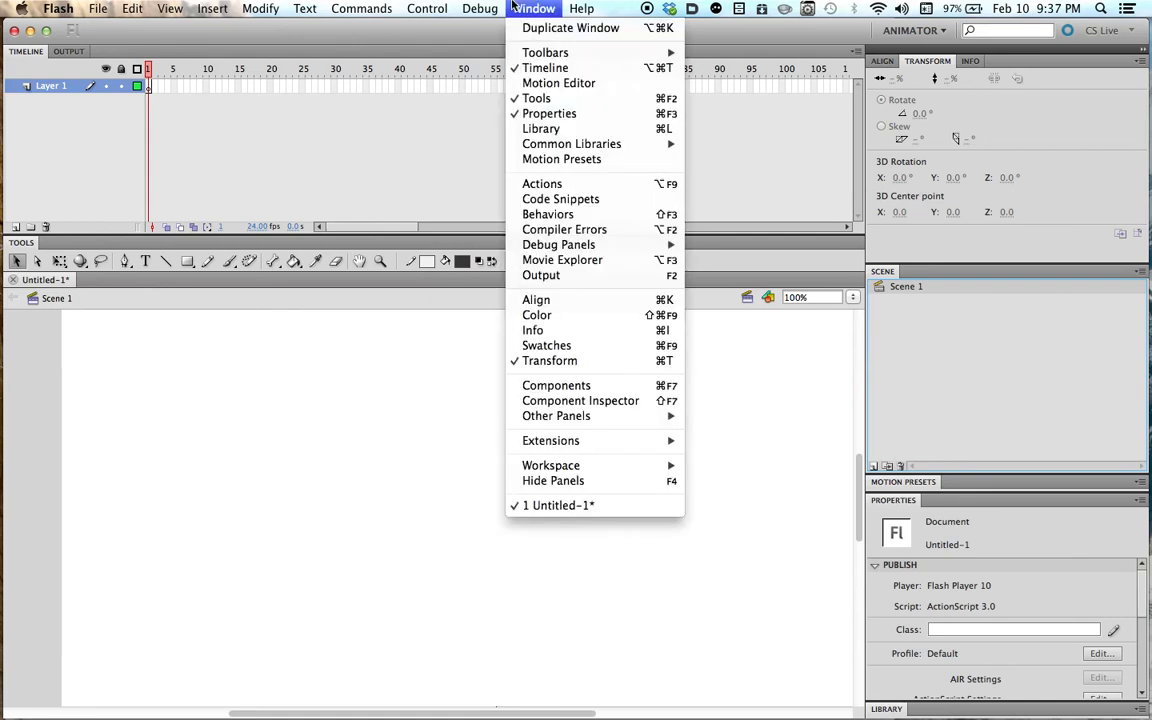
click(570, 132)
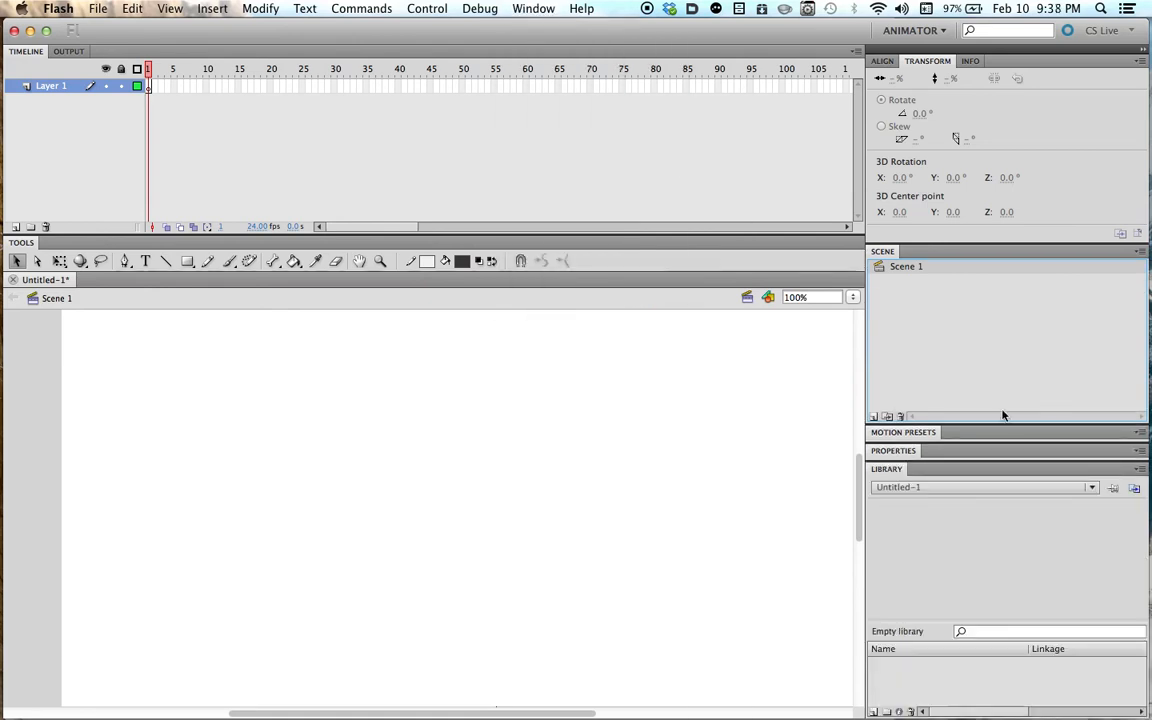
drag(895, 465, 913, 259)
click(969, 393)
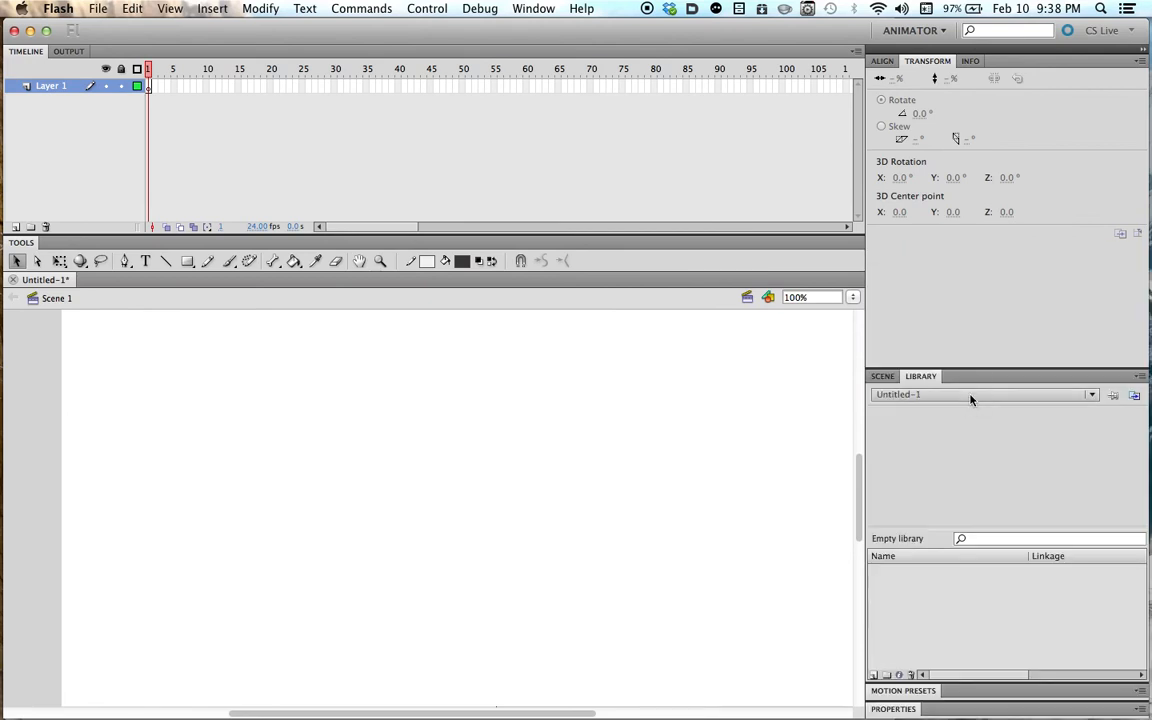
click(1022, 422)
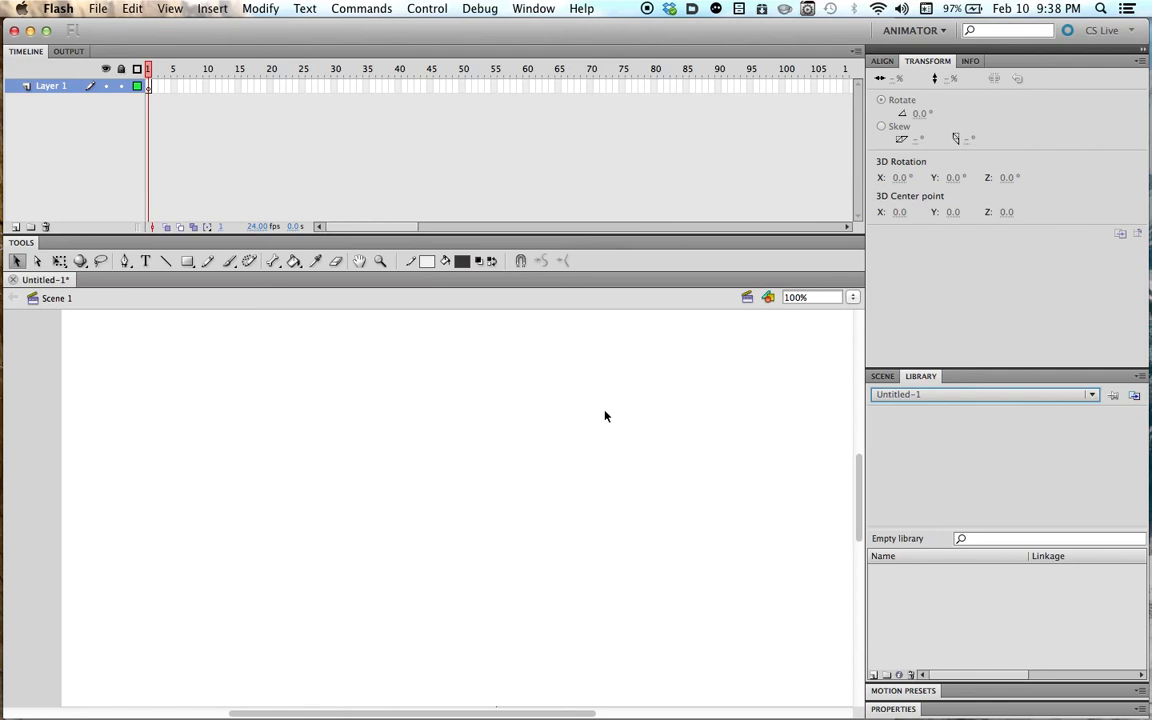
Switch to Illustrator and examine the whole colored character beside its sketch in character.ai.
key(super+Tab)
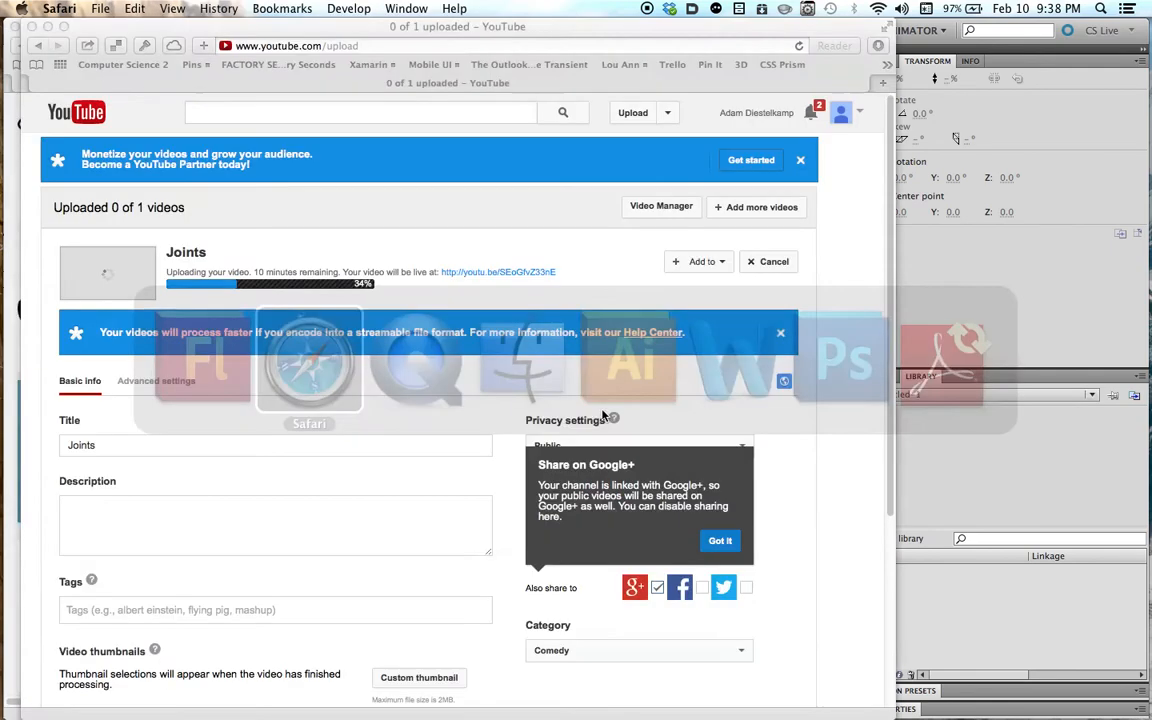
key(super+Tab)
key(super+Tab)
key(super+Tab)
key(super+Tab)
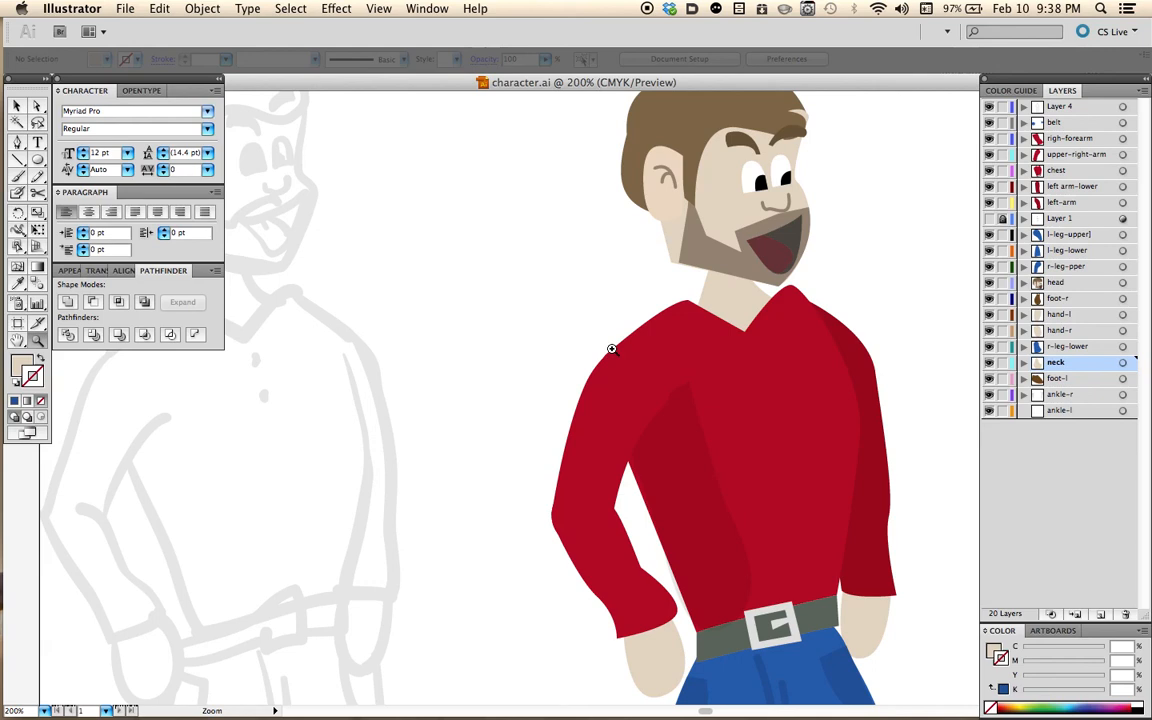
drag(645, 341, 589, 321)
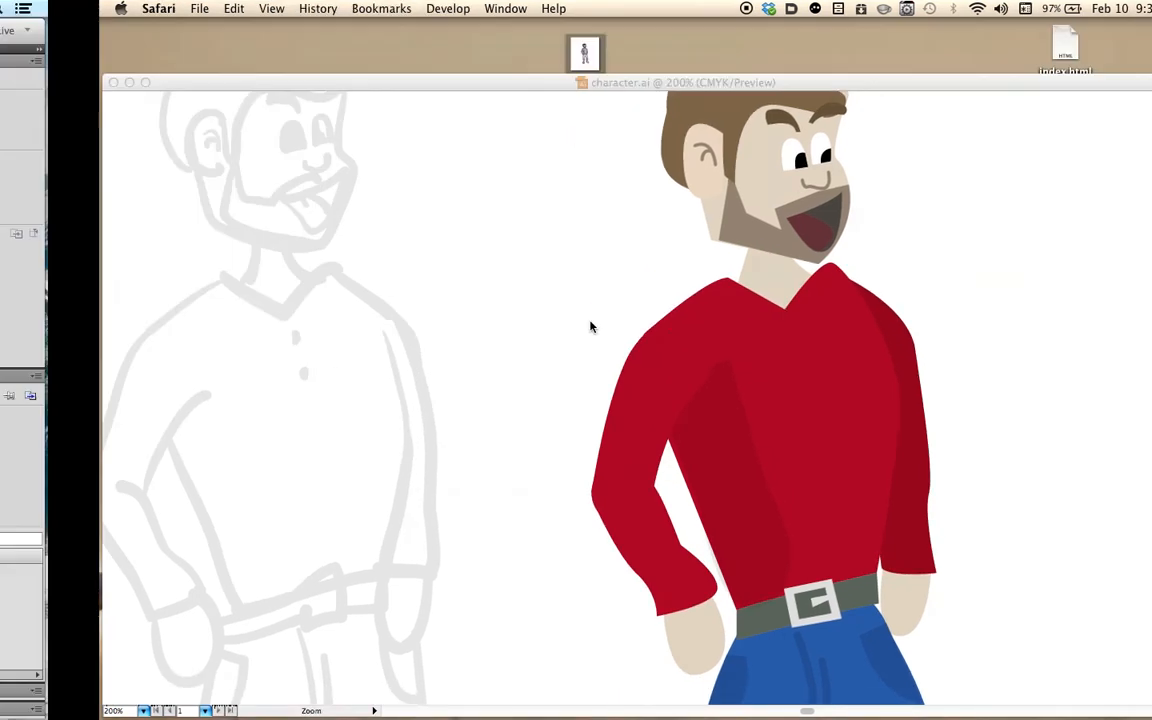
key(super+Tab)
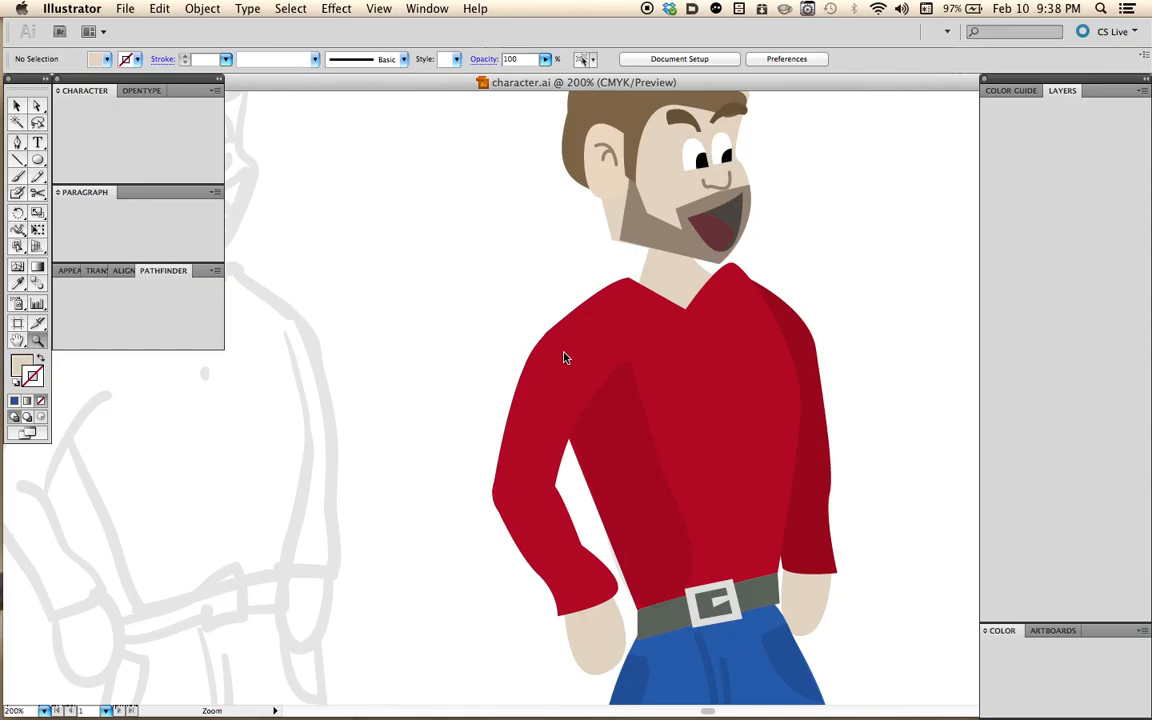
click(604, 347)
key(super+minus)
key(super+minus)
key(super+minus)
key(super+minus)
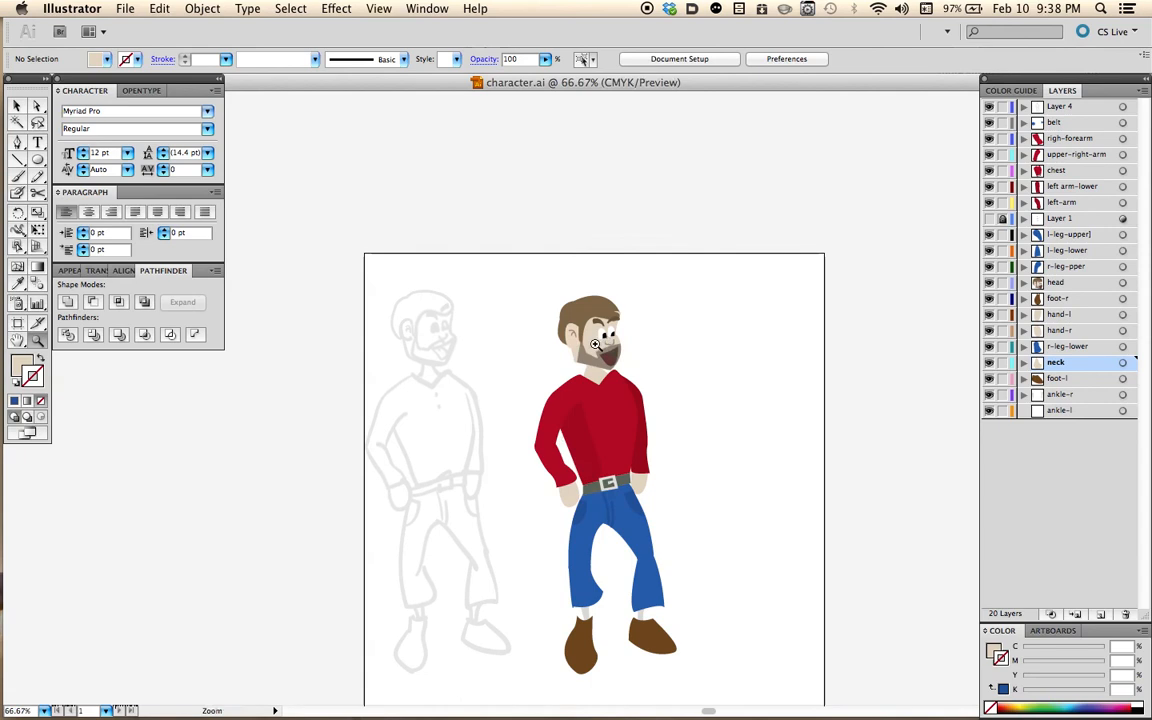
Try to copy the whole colored character from Illustrator and paste it onto the empty stage in Flash.
key(v)
drag(487, 285, 740, 674)
mouse_move(314, 272)
mouse_down()
mouse_move(591, 674)
mouse_move(535, 684)
mouse_up()
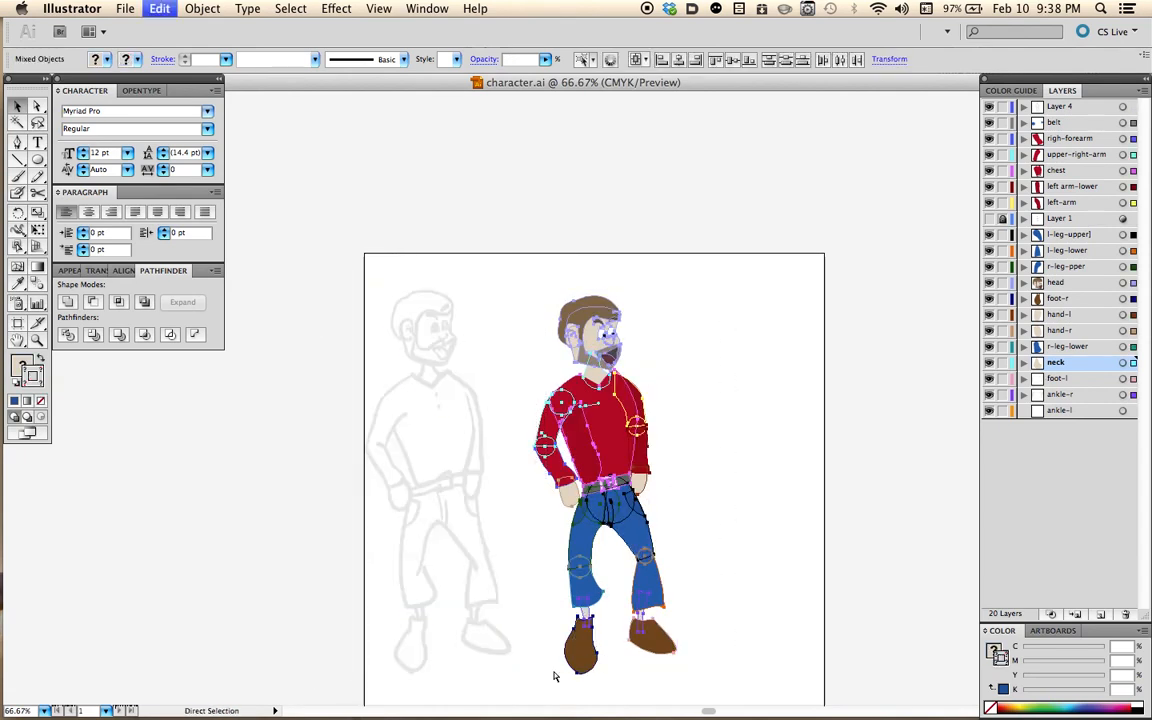
key(super+Tab)
click(434, 378)
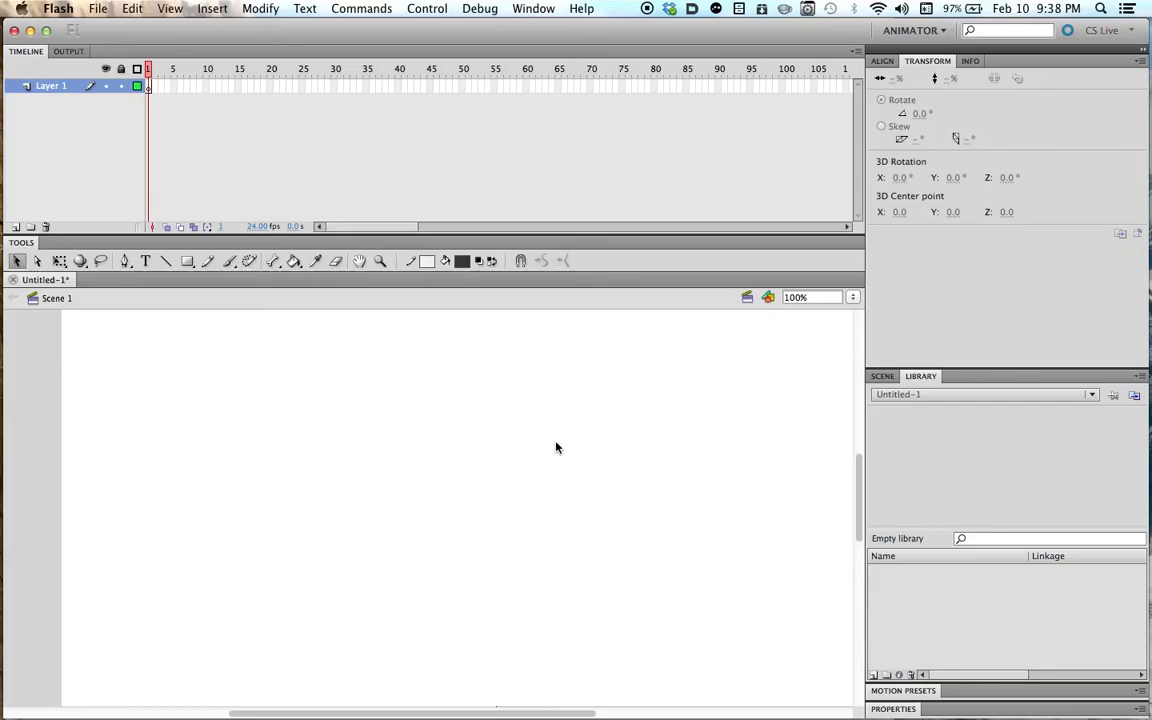
key(super+v)
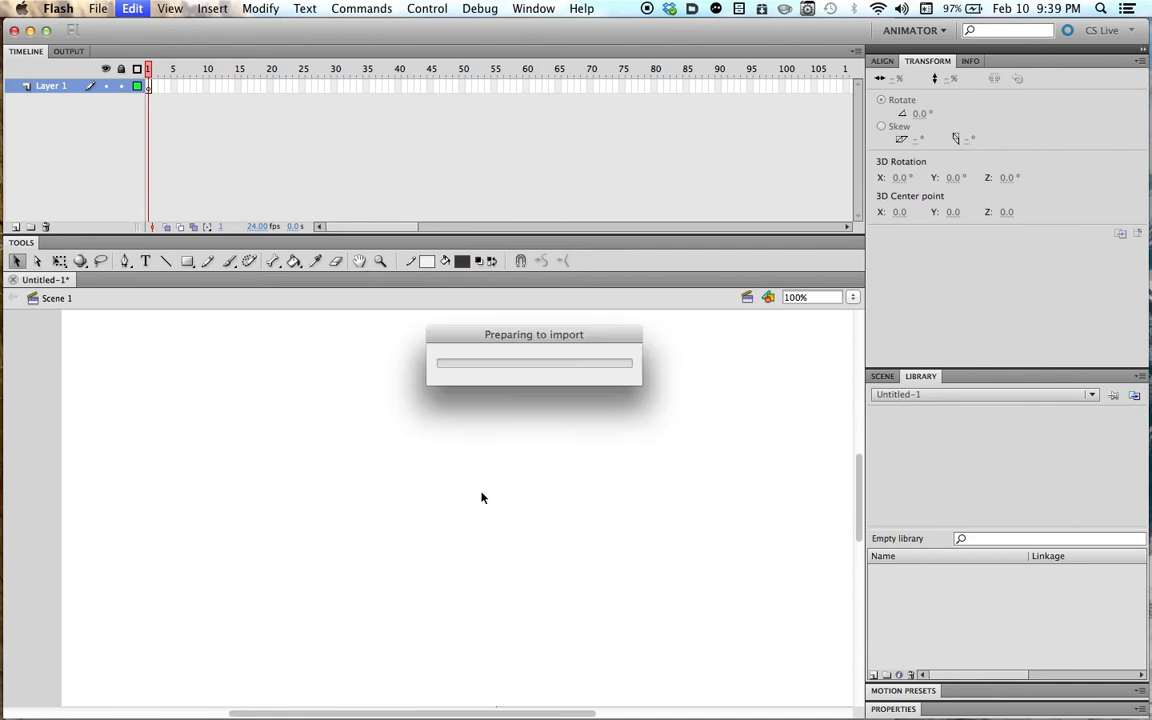
scroll(484, 494, up, 5)
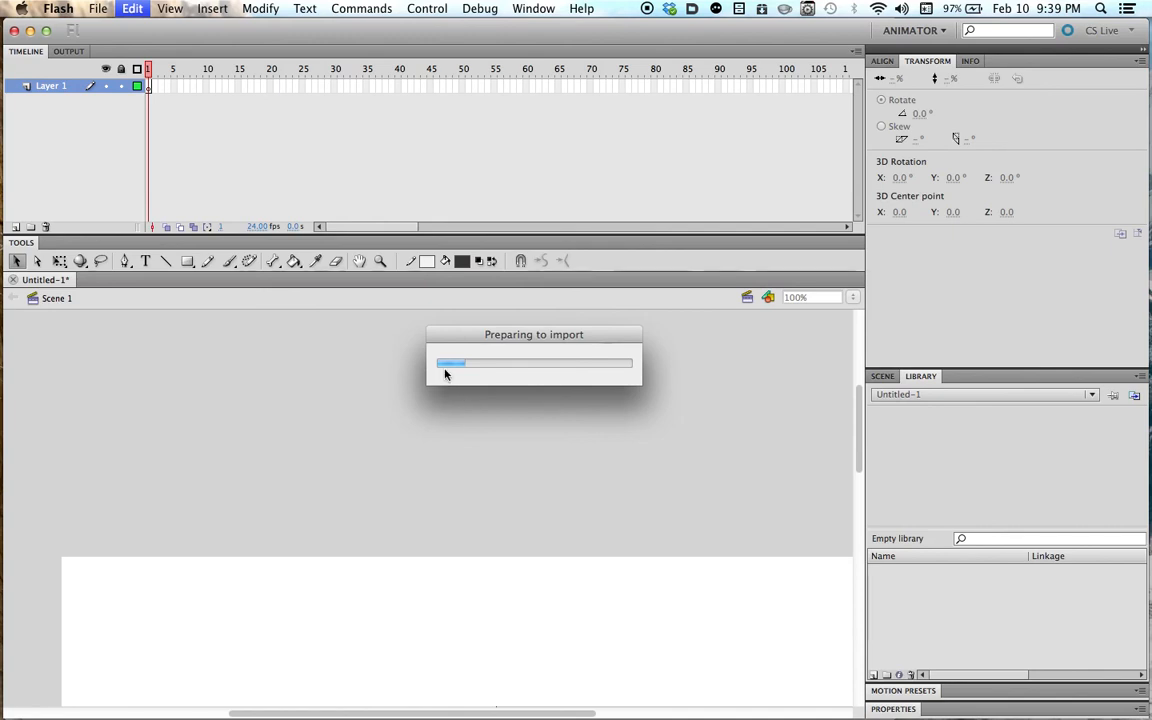
Switch back to Illustrator and examine the shapes that make up the colored character's head up close.
key(super+Tab)
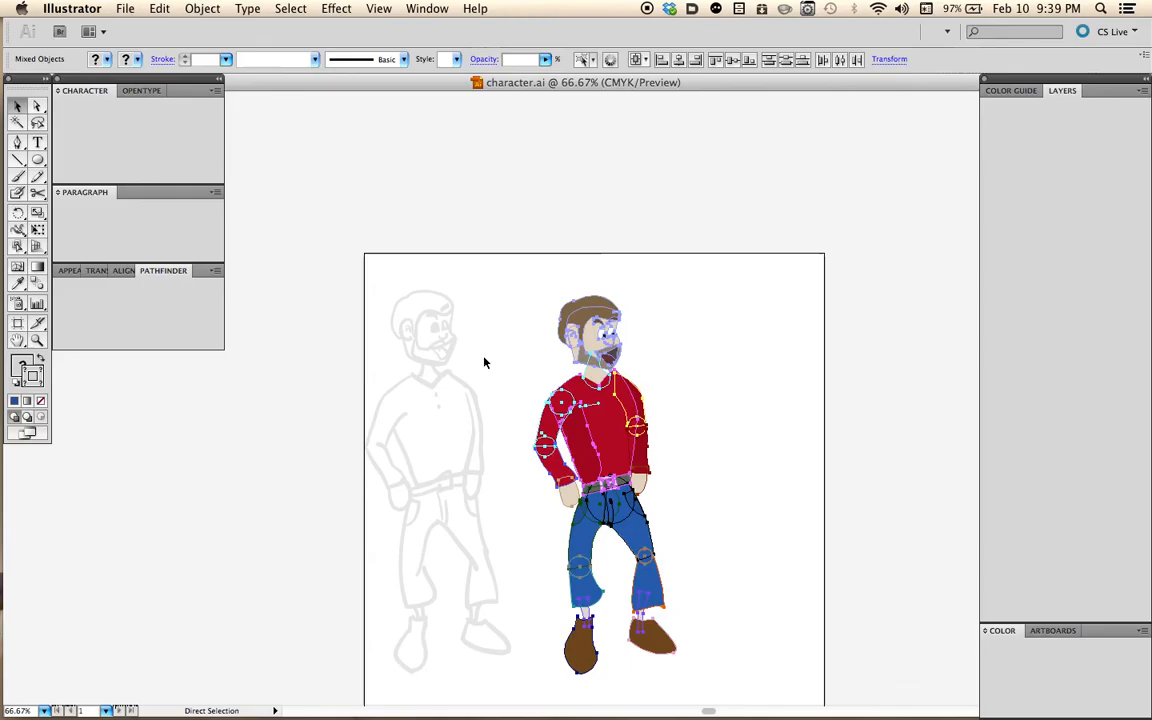
click(496, 346)
key(z)
click(617, 360)
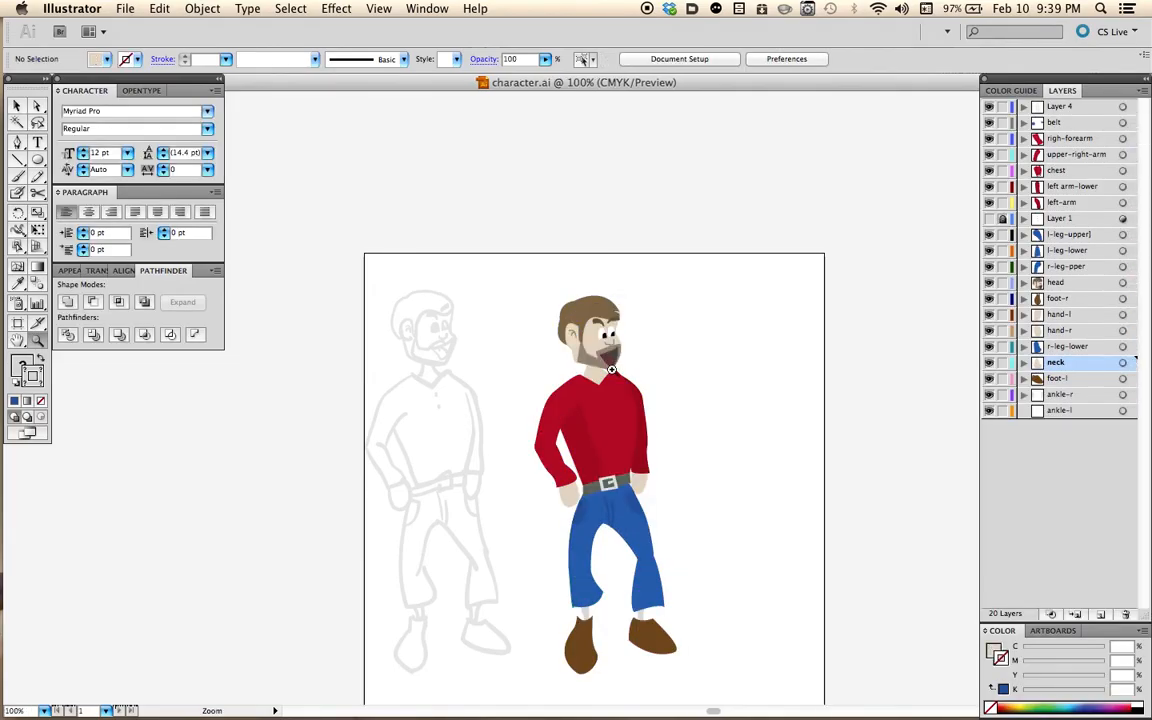
click(594, 389)
drag(558, 491, 647, 344)
click(497, 163)
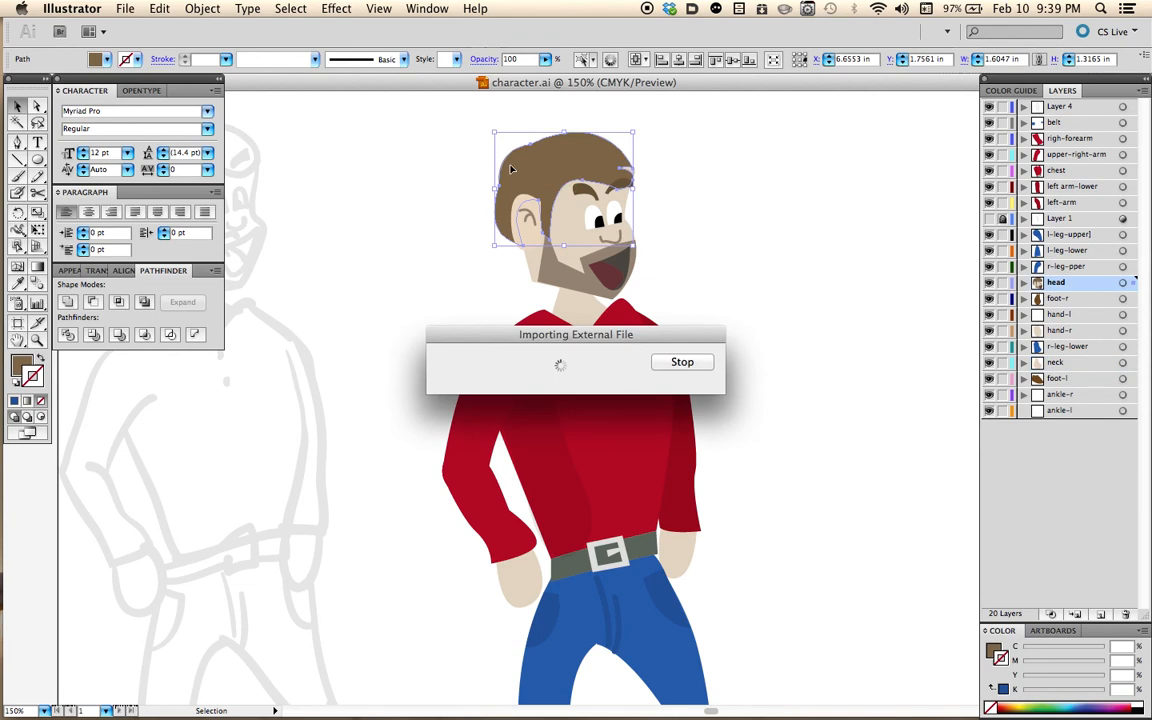
click(440, 159)
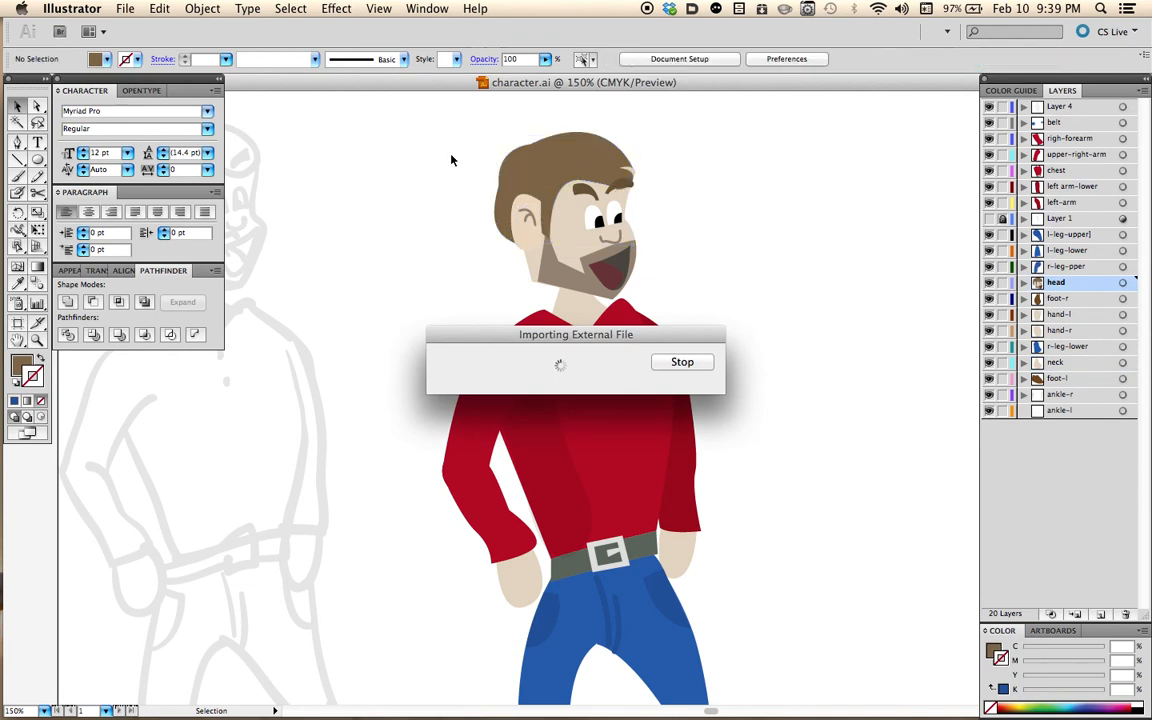
Stop the external file import and cancel the pending paste in Flash.
click(677, 361)
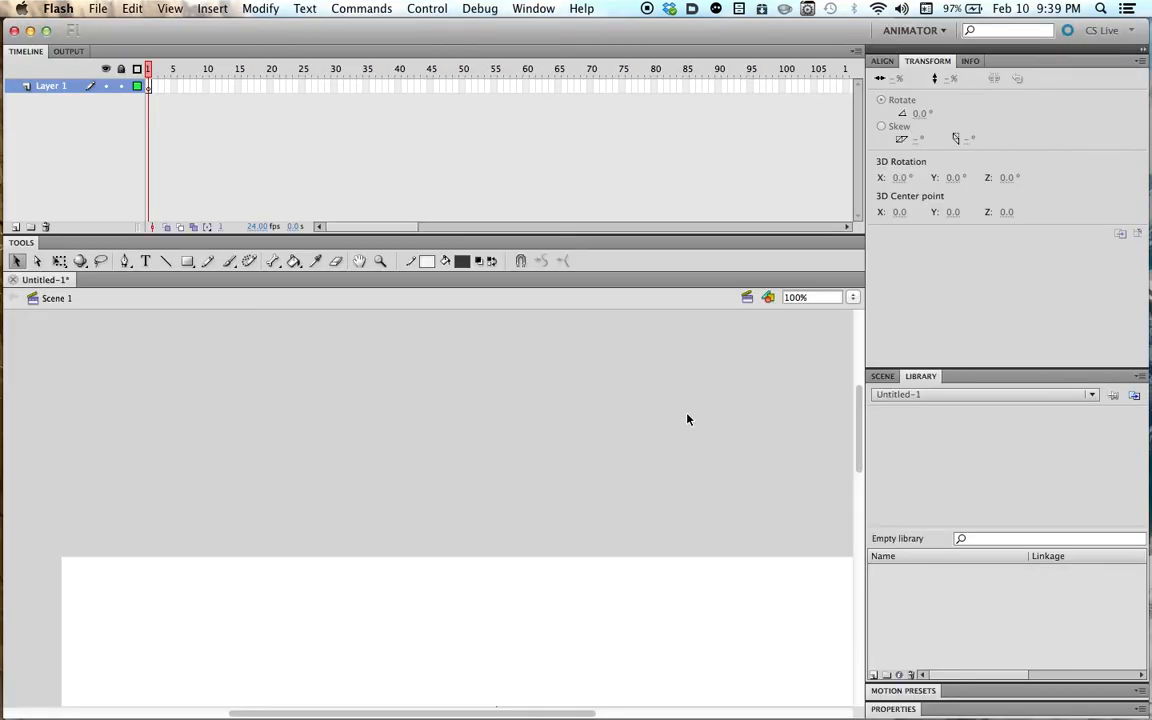
click(662, 421)
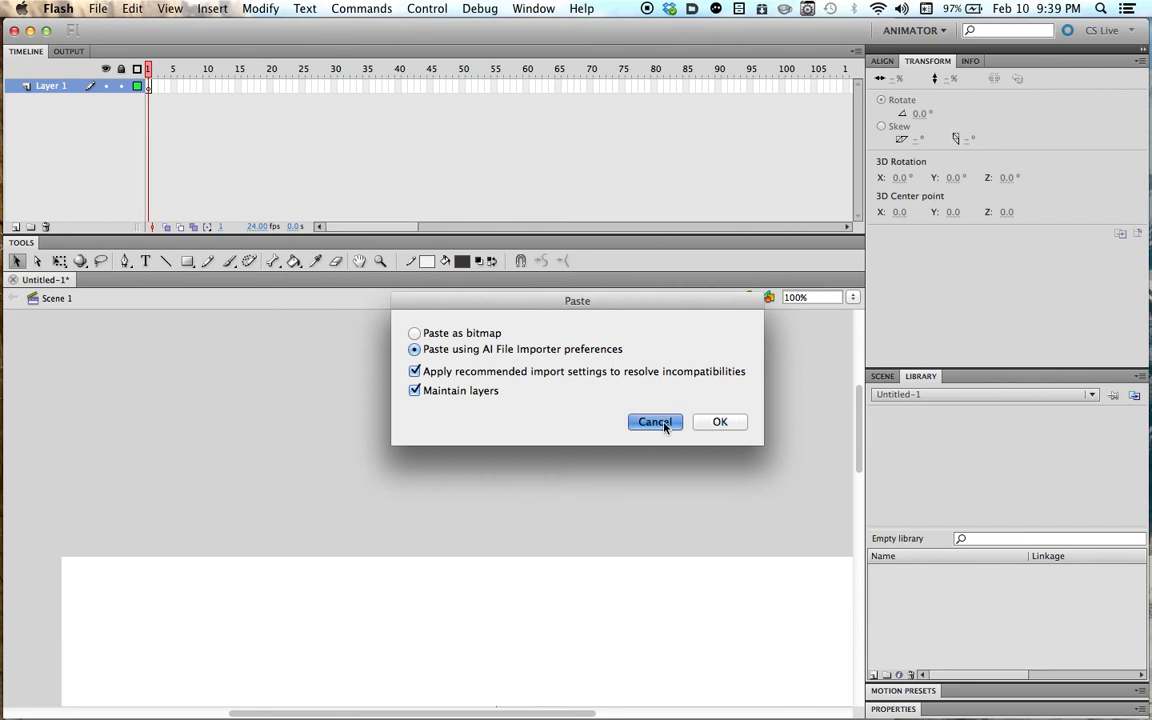
Return to Illustrator and select all the artwork on the head layer.
key(super+Tab)
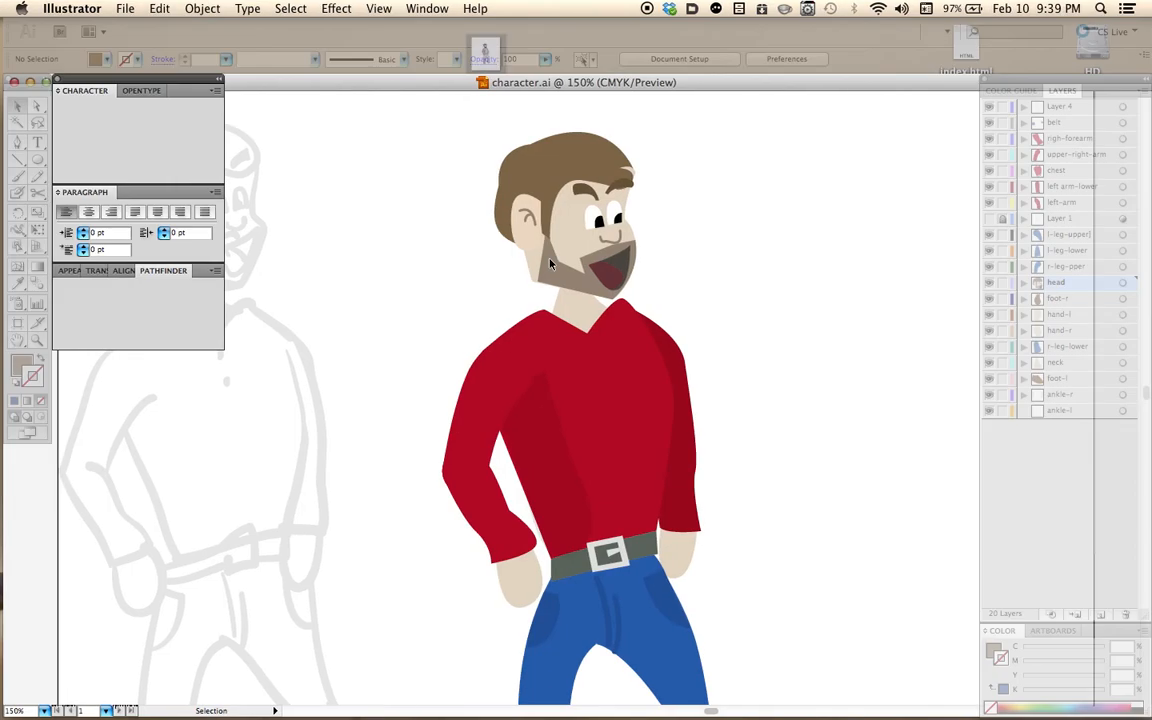
drag(446, 153, 676, 270)
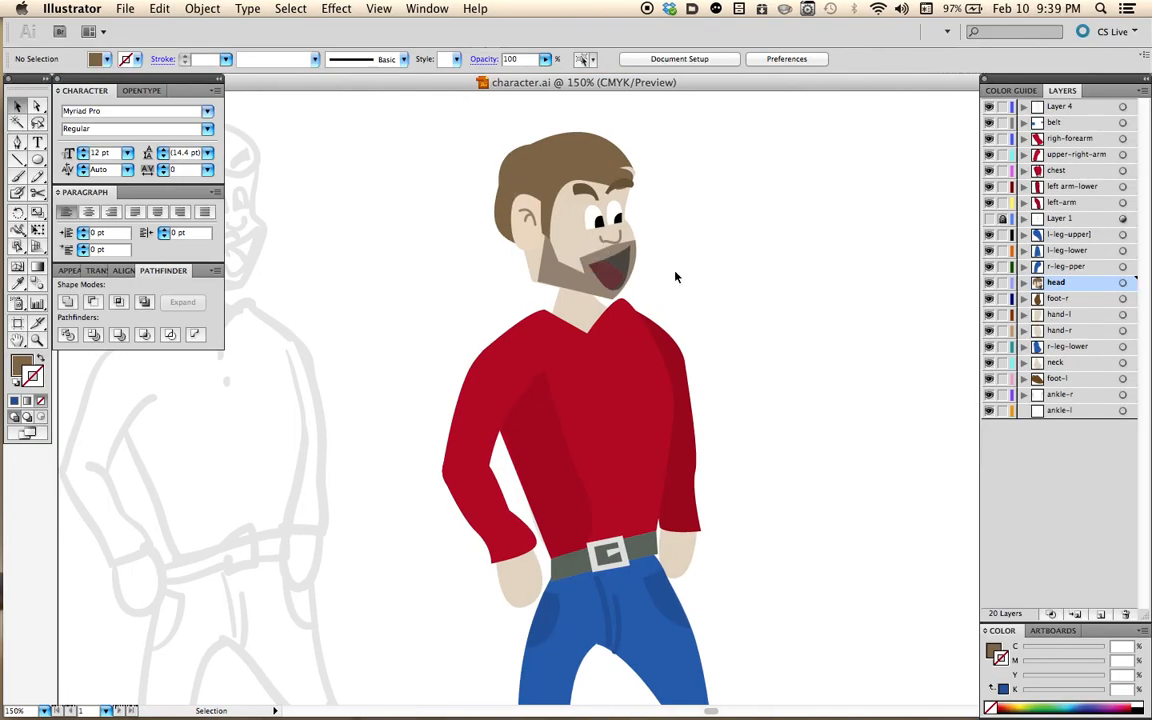
click(614, 253)
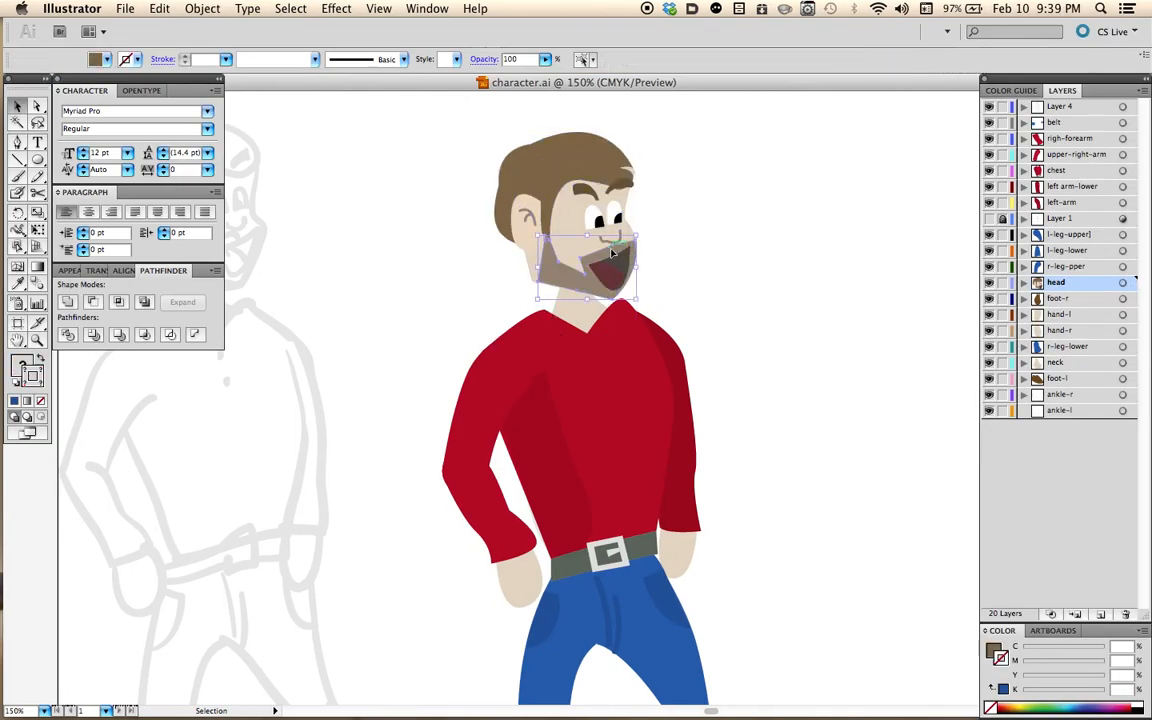
click(1123, 283)
click(1123, 284)
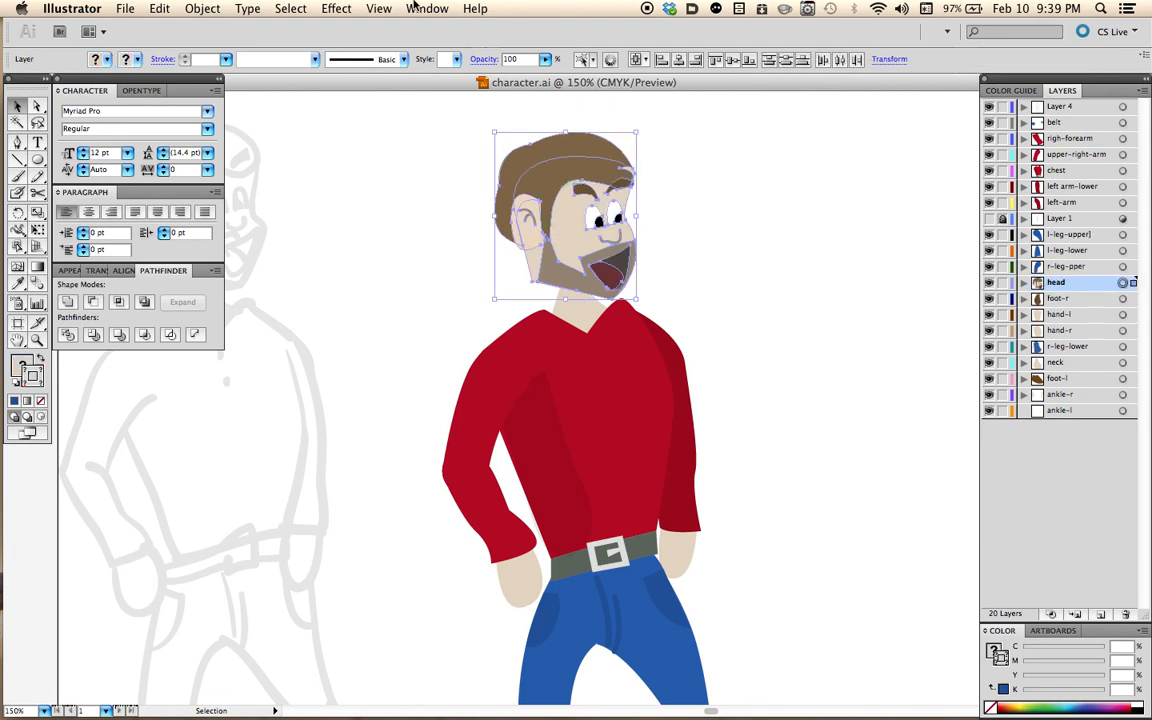
Search the application's commands for "sym" to locate the Symbols panel, then close the search.
click(472, 8)
key(s)
key(y)
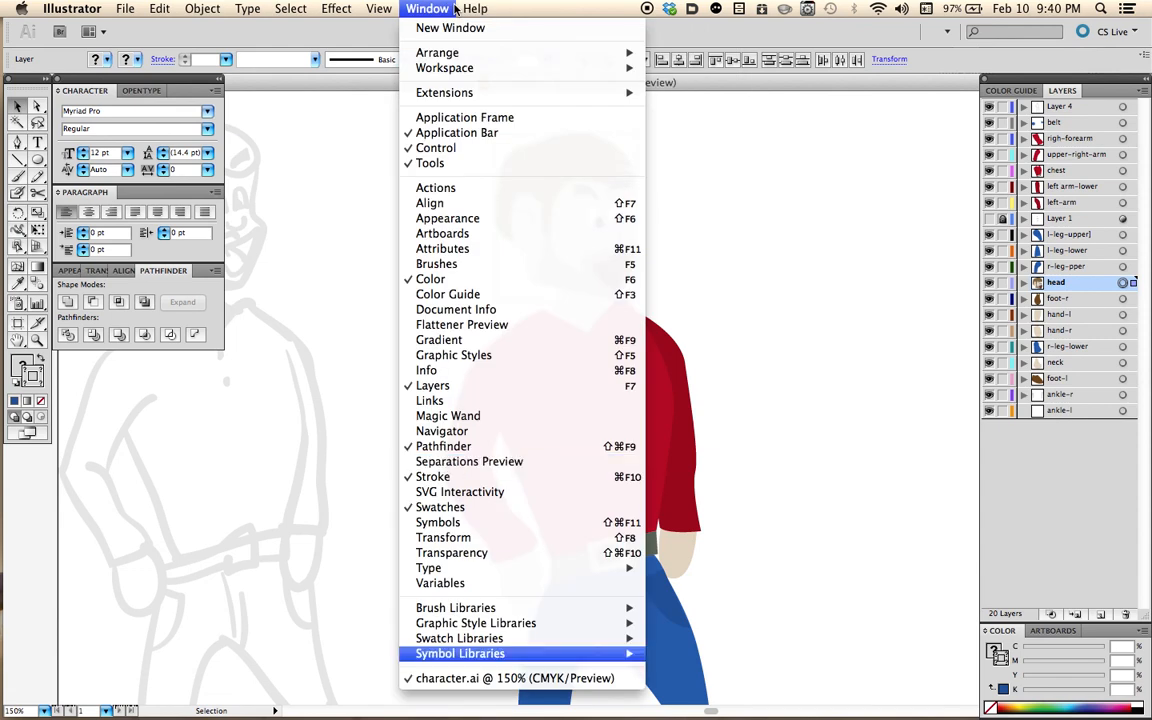
mouse_move(466, 8)
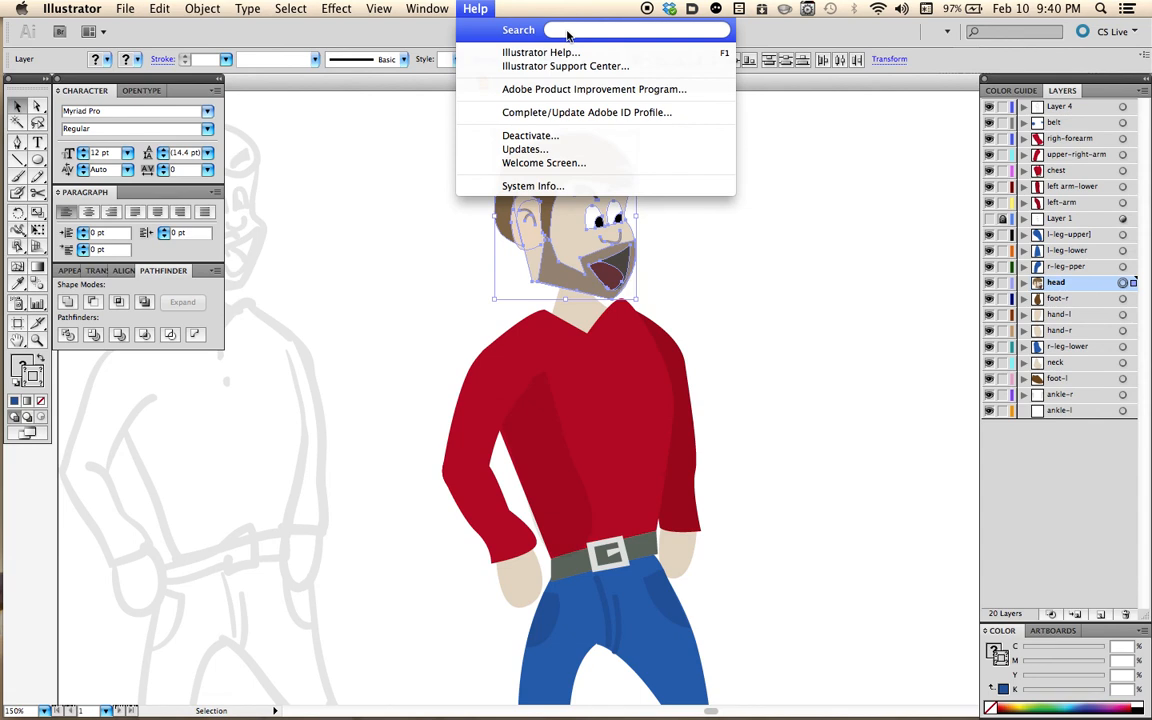
text(sym)
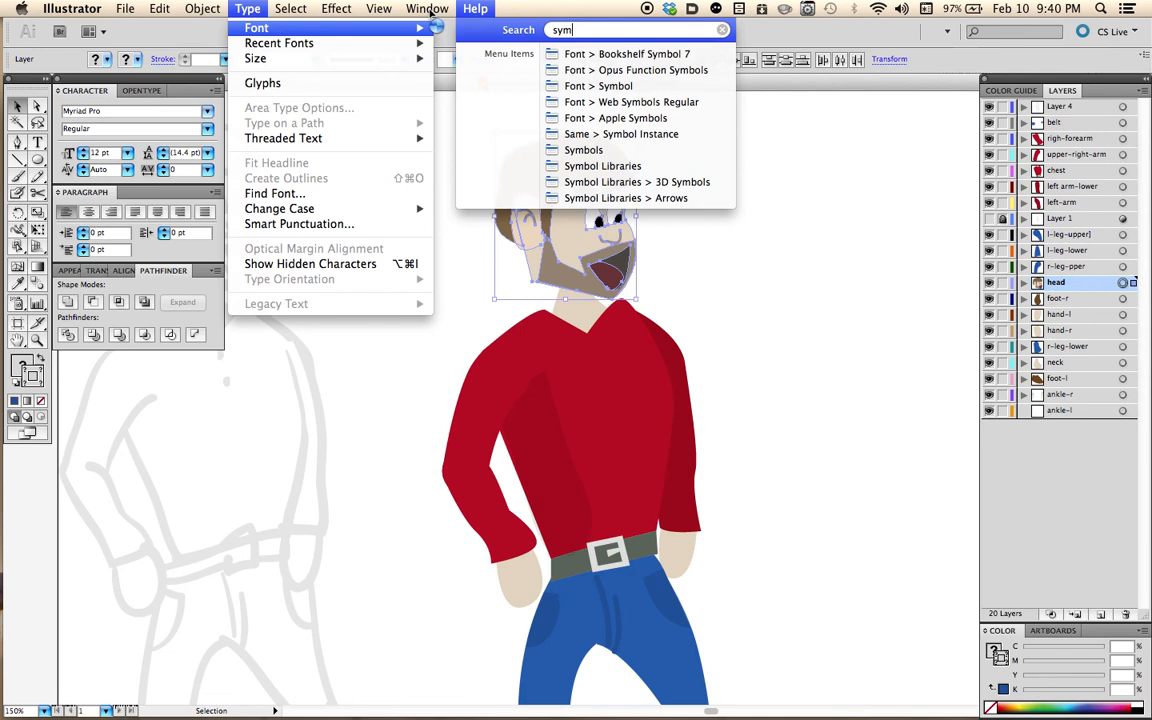
click(431, 12)
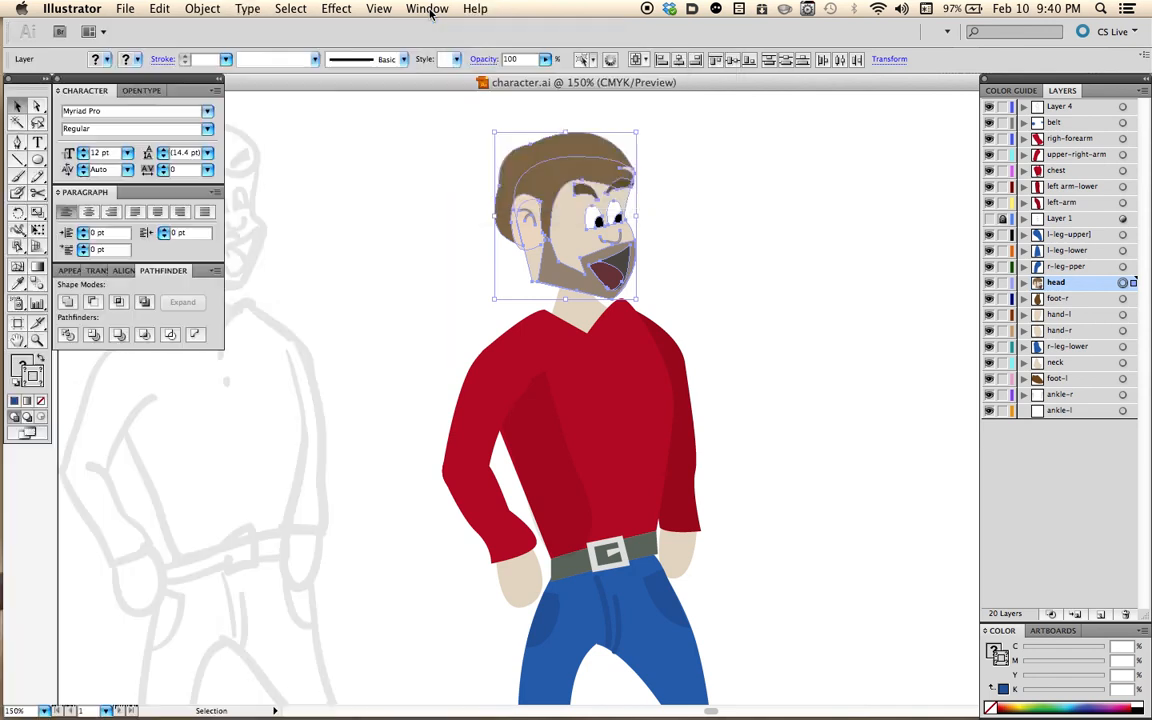
Open the Symbols panel.
click(431, 12)
click(431, 12)
click(431, 12)
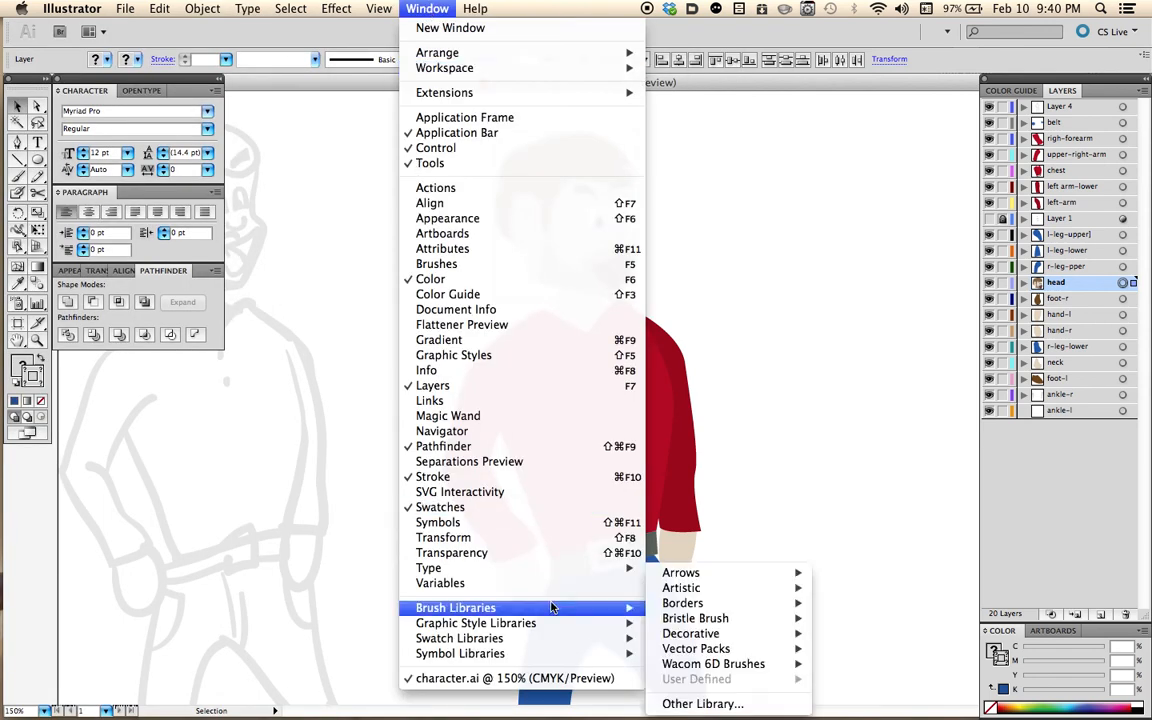
click(522, 525)
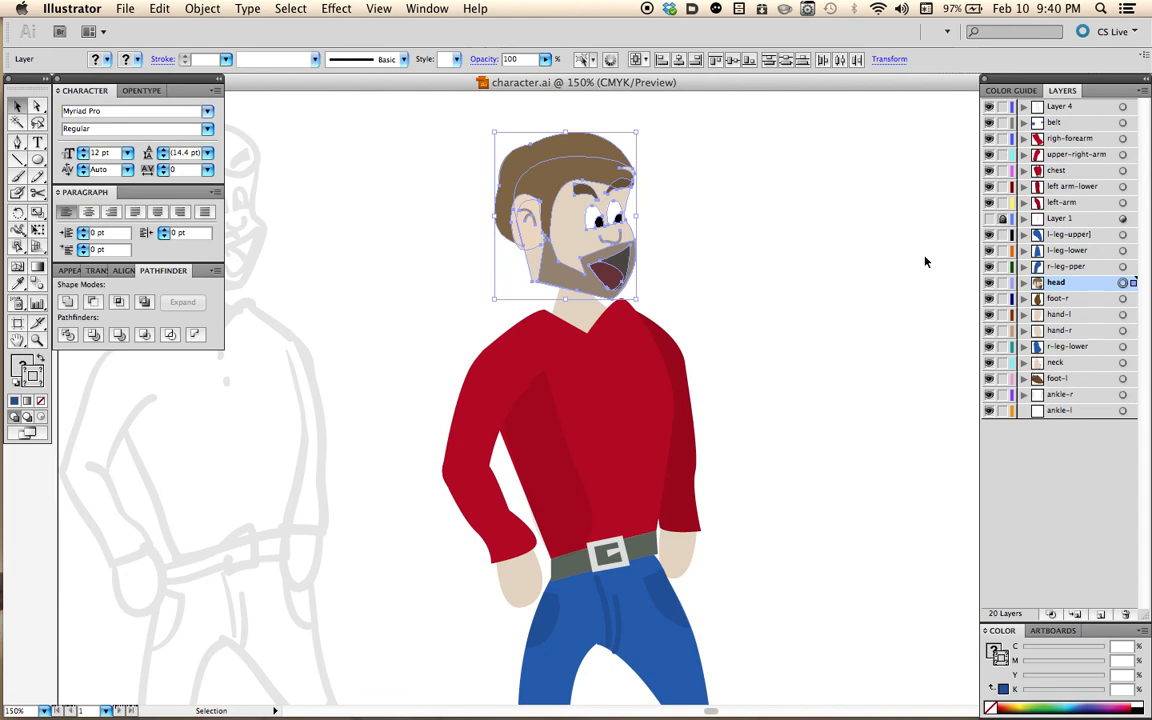
click(410, 8)
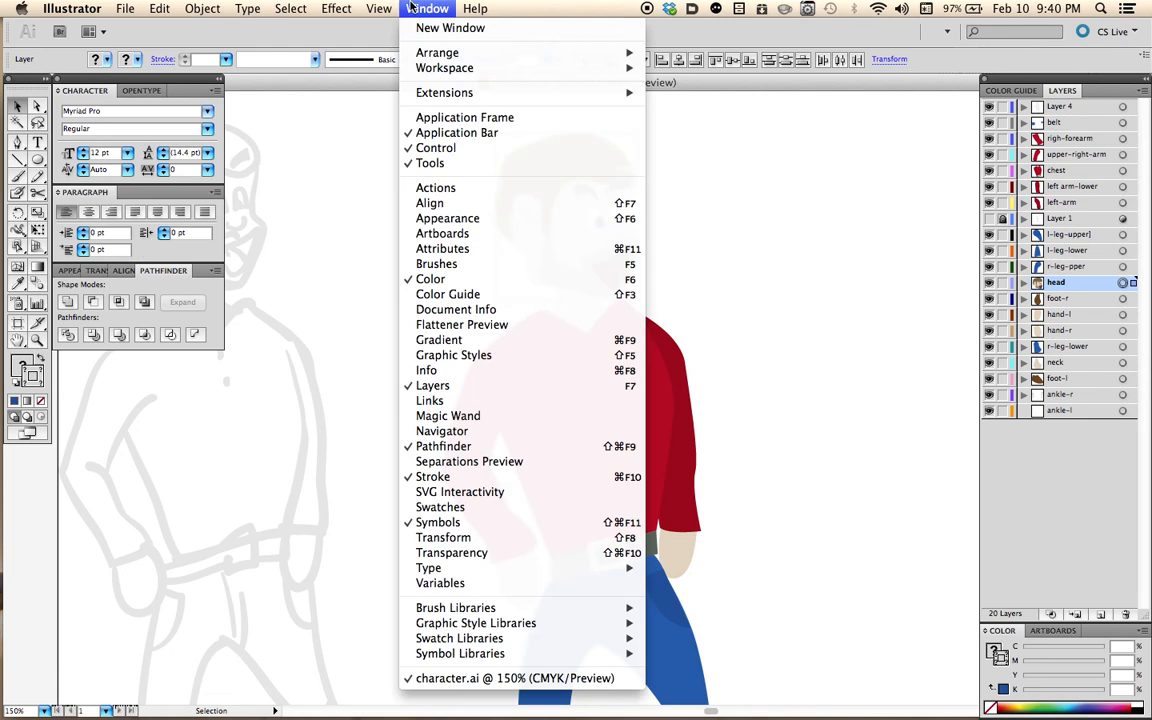
click(483, 522)
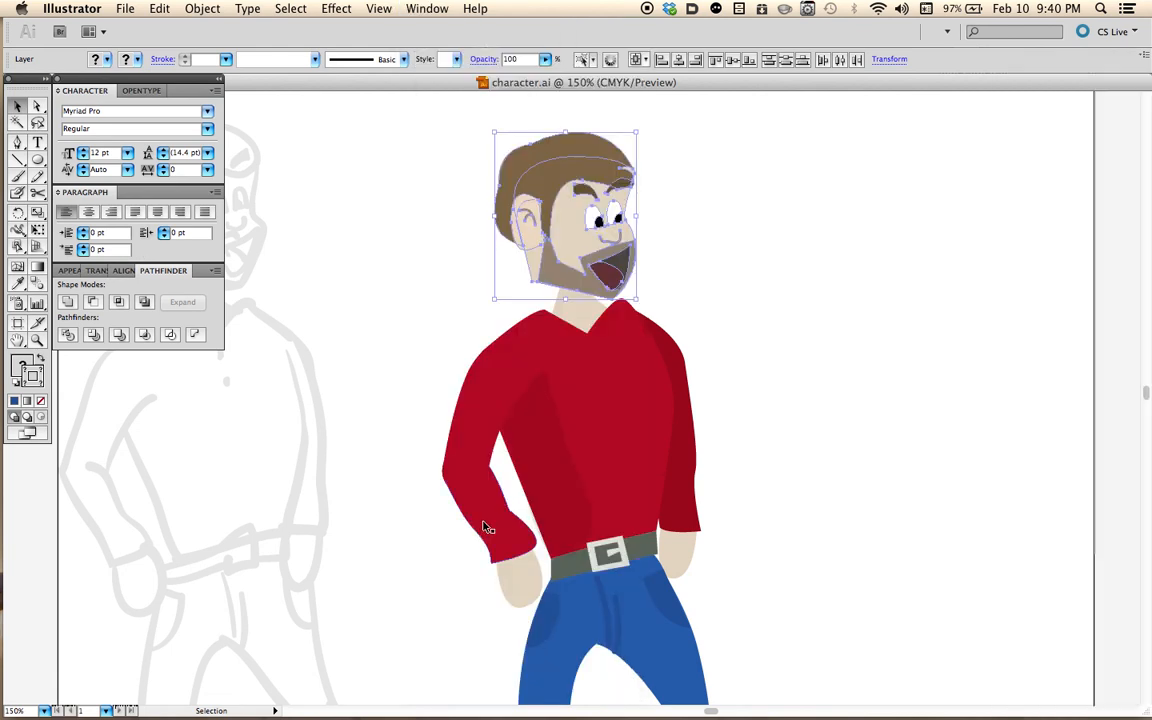
click(427, 8)
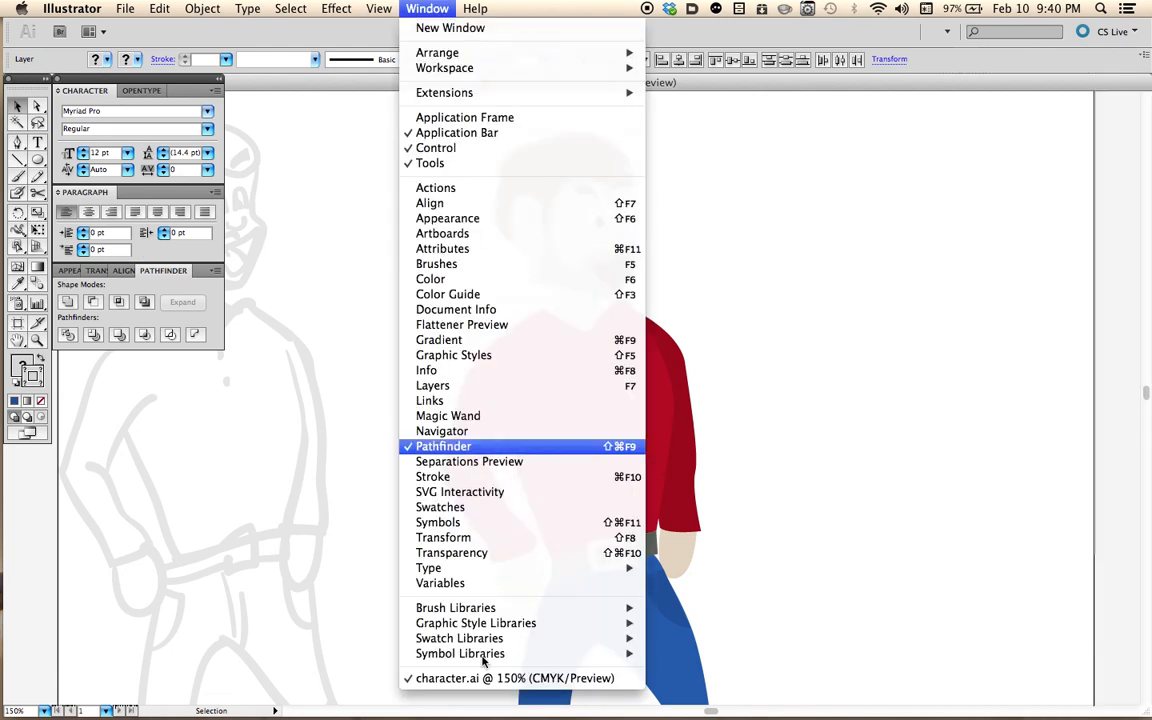
click(463, 522)
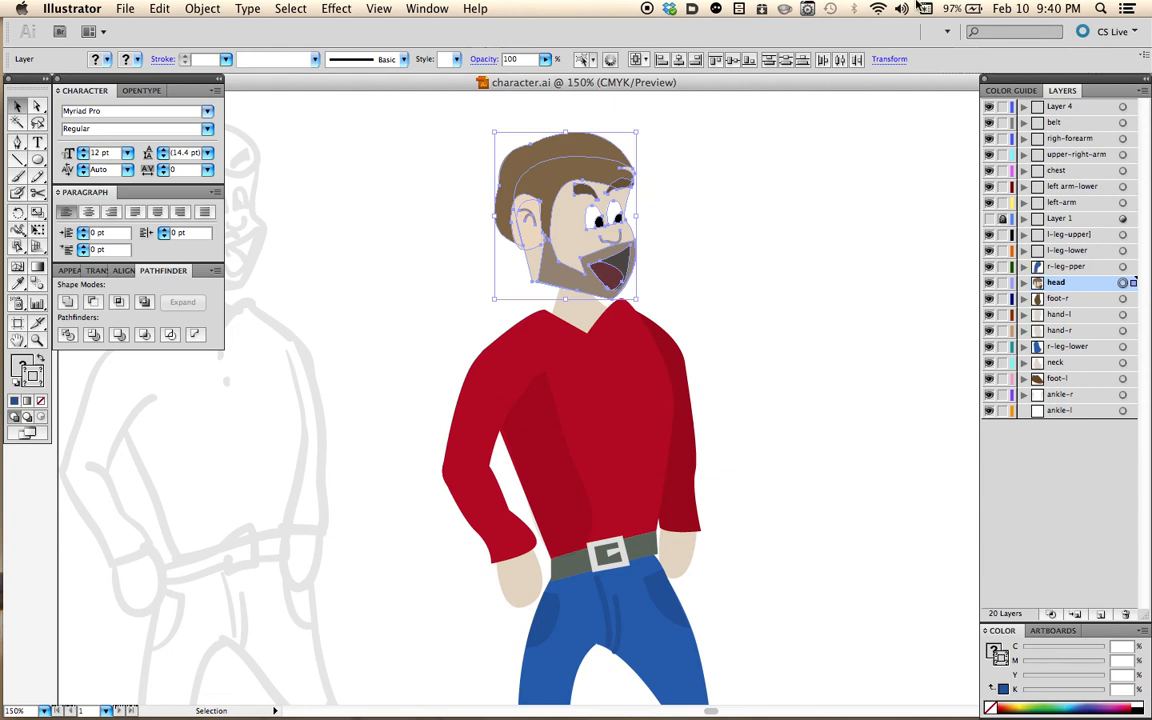
Raise the Layers panel stack and dock the Symbols panel between Layers and Color, enlarging its symbol area.
drag(1029, 78, 889, 9)
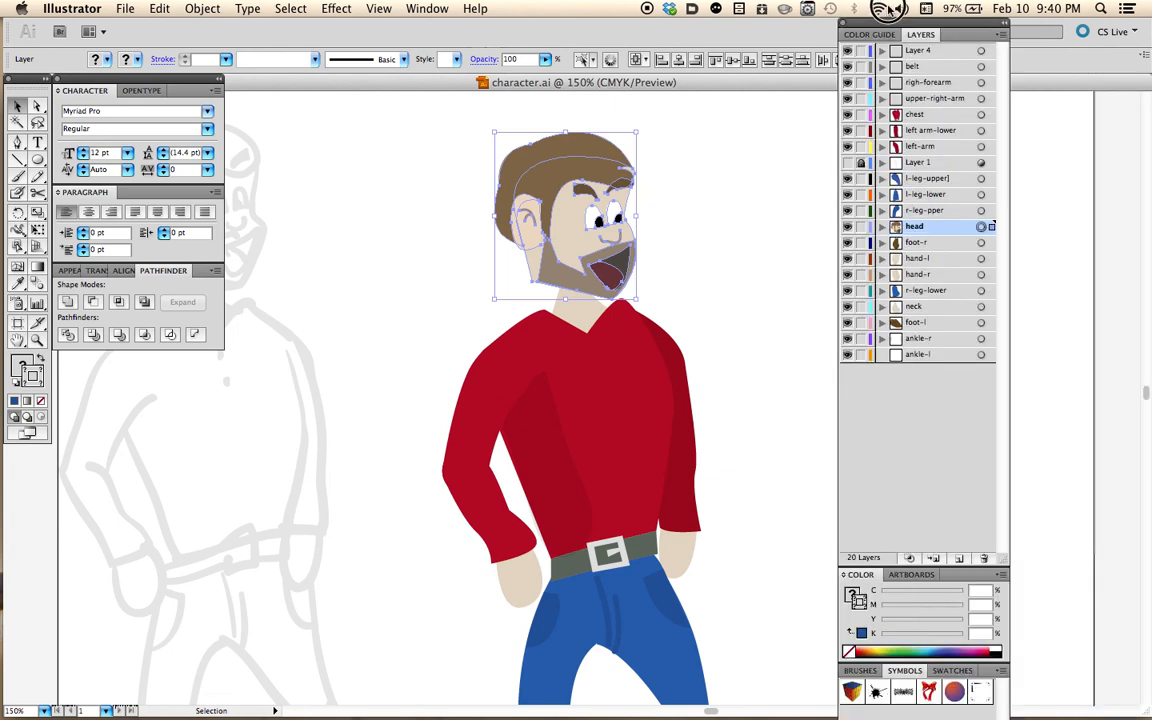
mouse_move(910, 677)
mouse_down()
mouse_move(902, 496)
mouse_move(906, 572)
mouse_move(940, 575)
mouse_up()
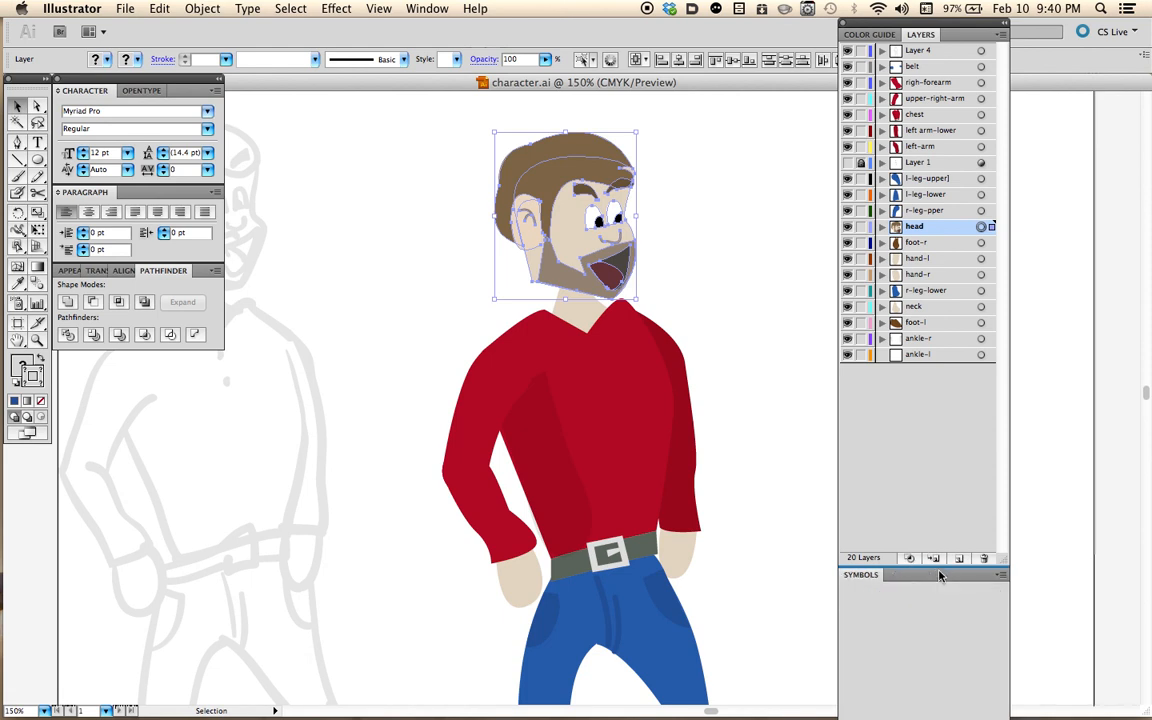
mouse_move(915, 456)
mouse_down()
mouse_move(938, 378)
mouse_move(940, 391)
mouse_up()
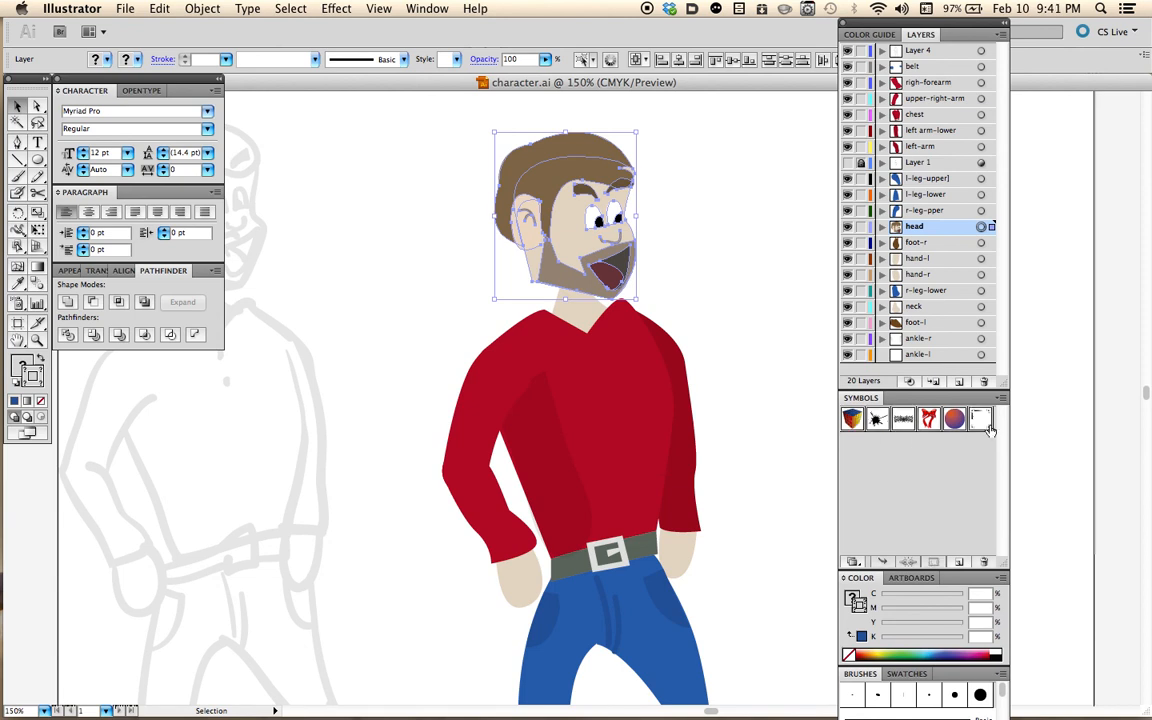
Delete all the default symbols from the Symbols panel.
click(985, 563)
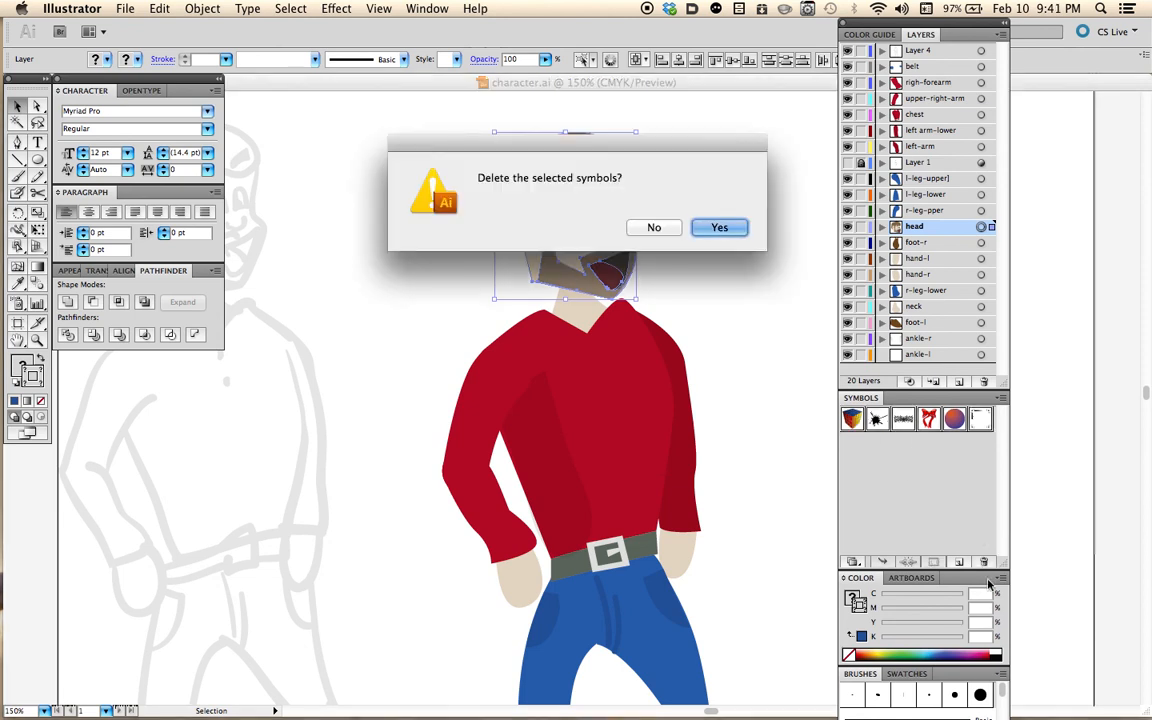
click(720, 228)
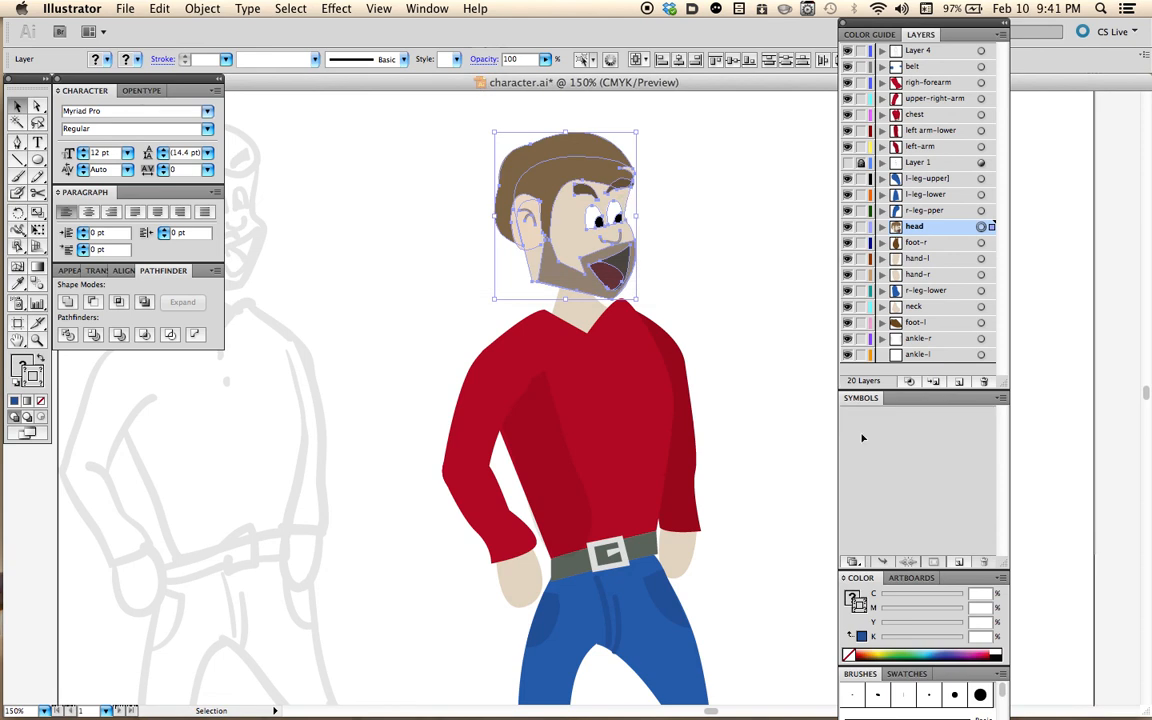
Create a Movie Clip symbol named "head" from the selected head artwork with centered registration.
click(960, 563)
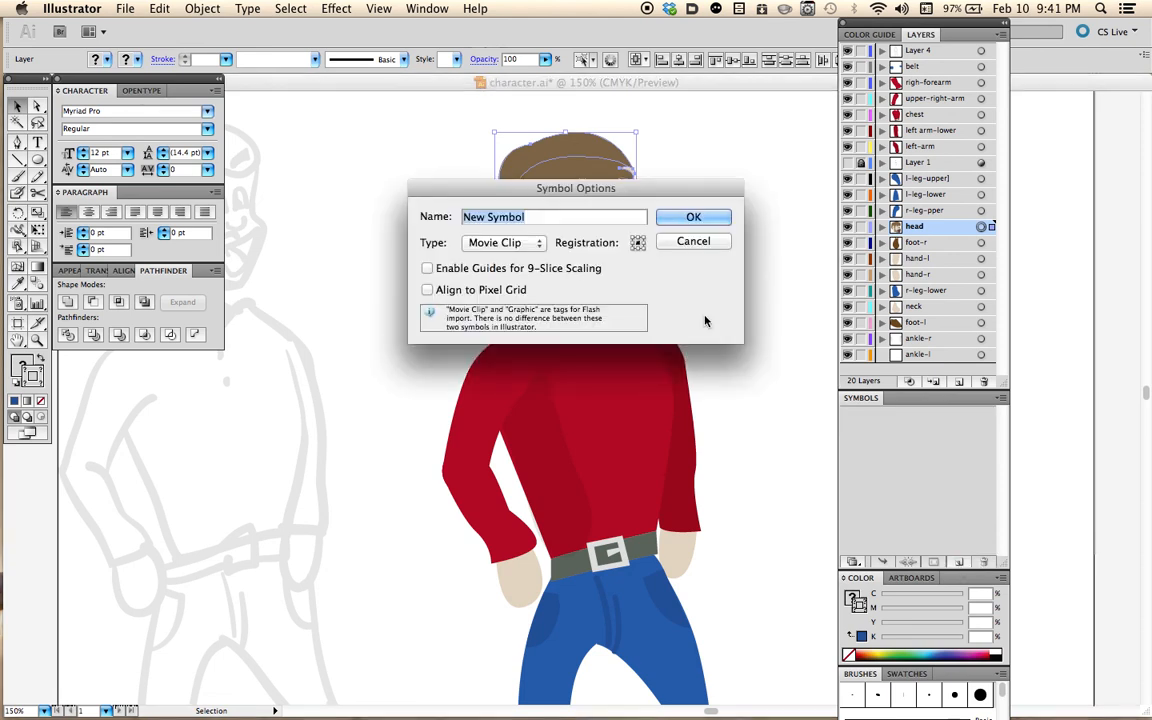
text(head)
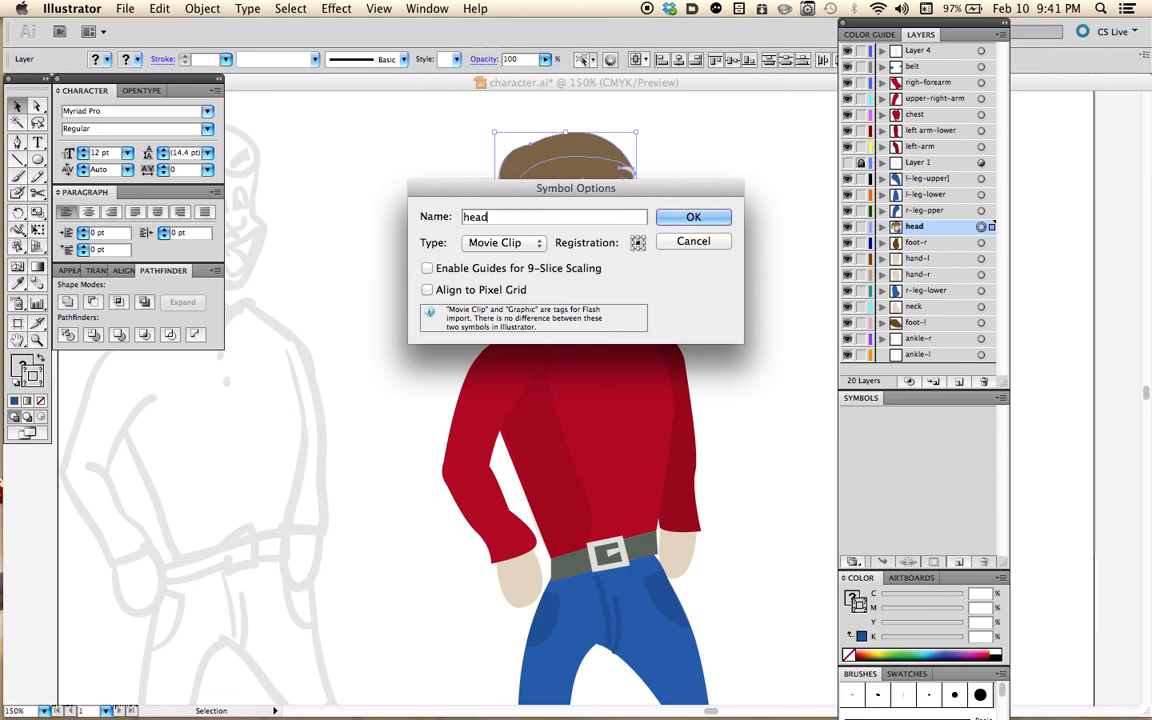
click(525, 243)
click(652, 230)
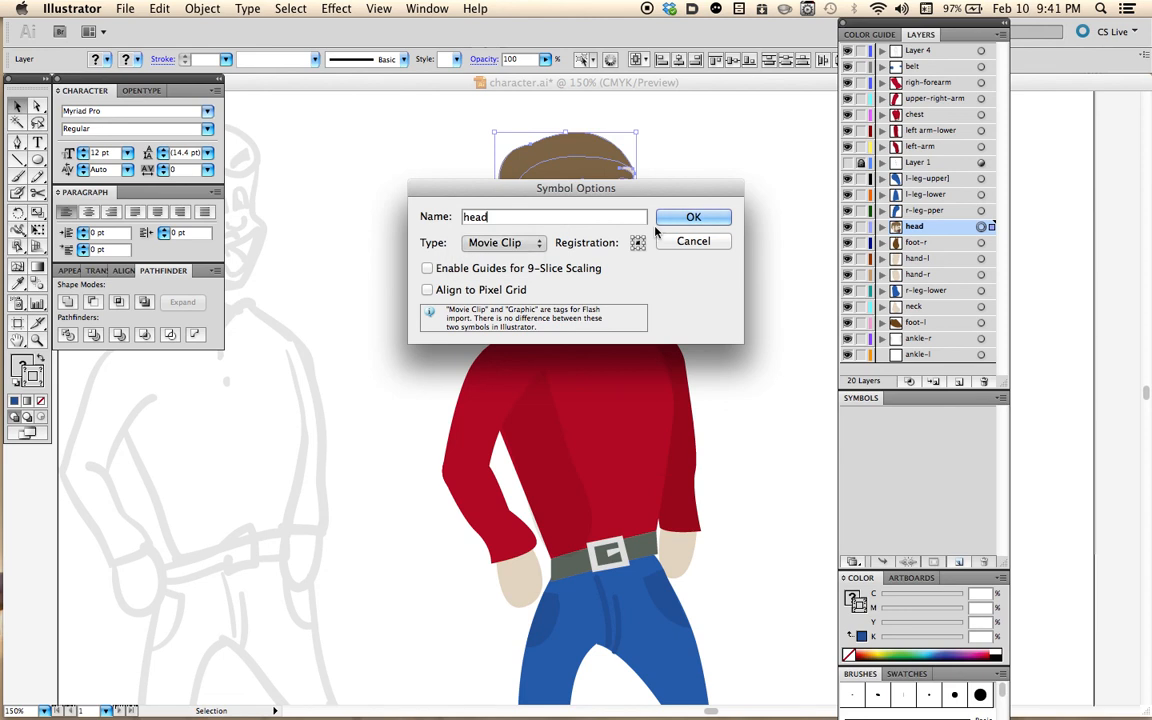
click(675, 216)
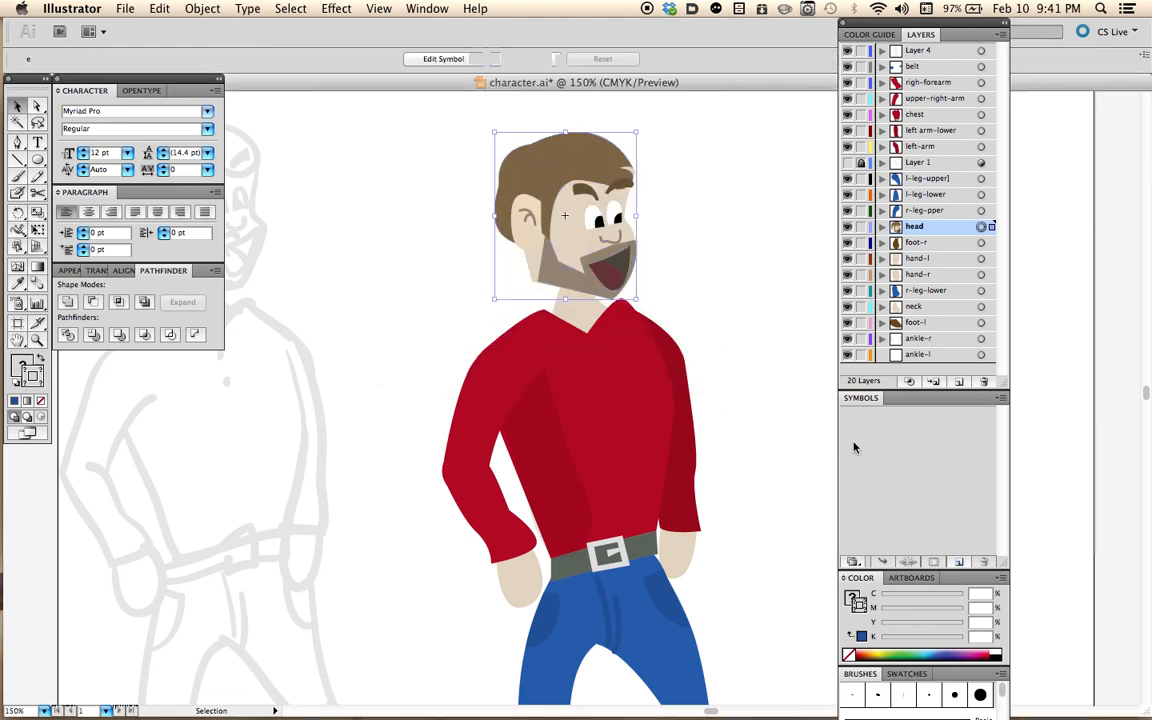
Create a Movie Clip symbol named "neck" from the neck shape.
click(576, 313)
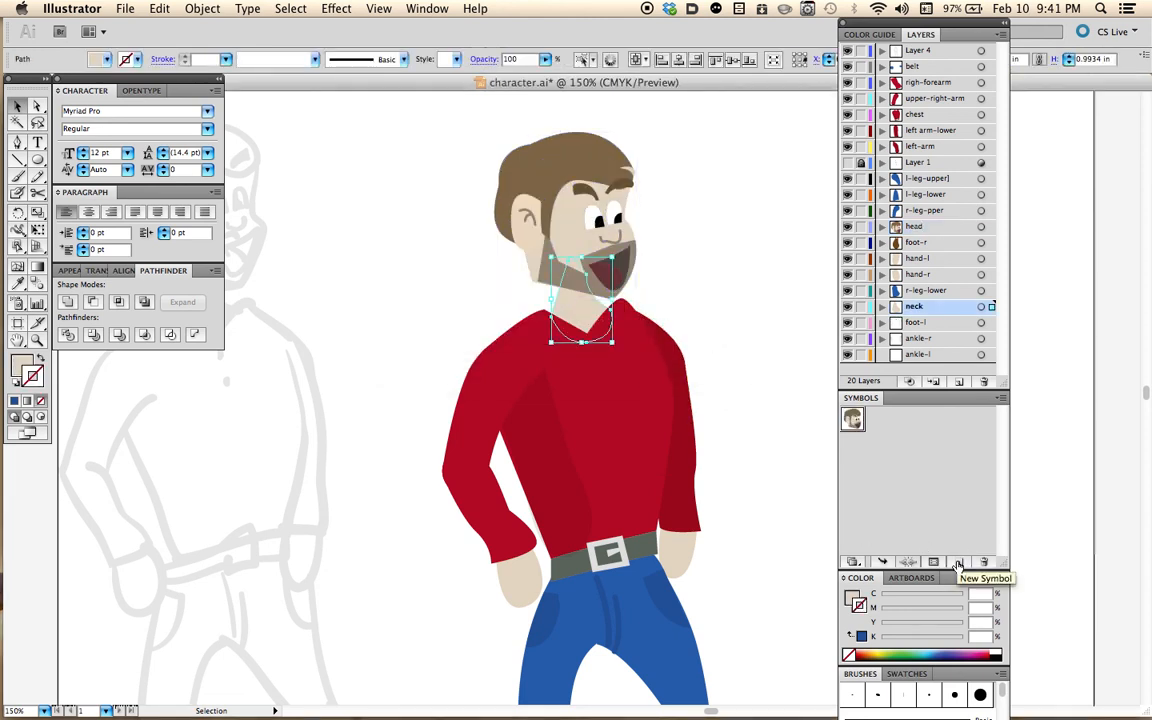
click(958, 565)
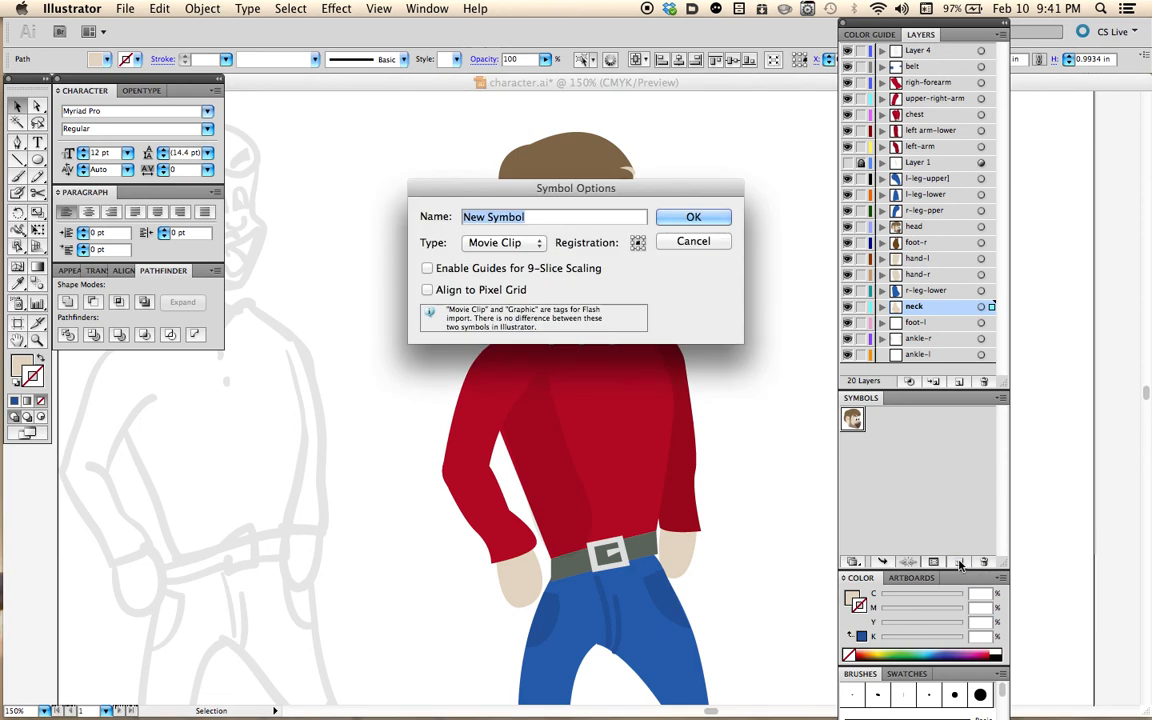
text(neck)
key(Return)
Create a Movie Clip symbol named "chest" from all the artwork on the chest layer, including the belt.
click(562, 328)
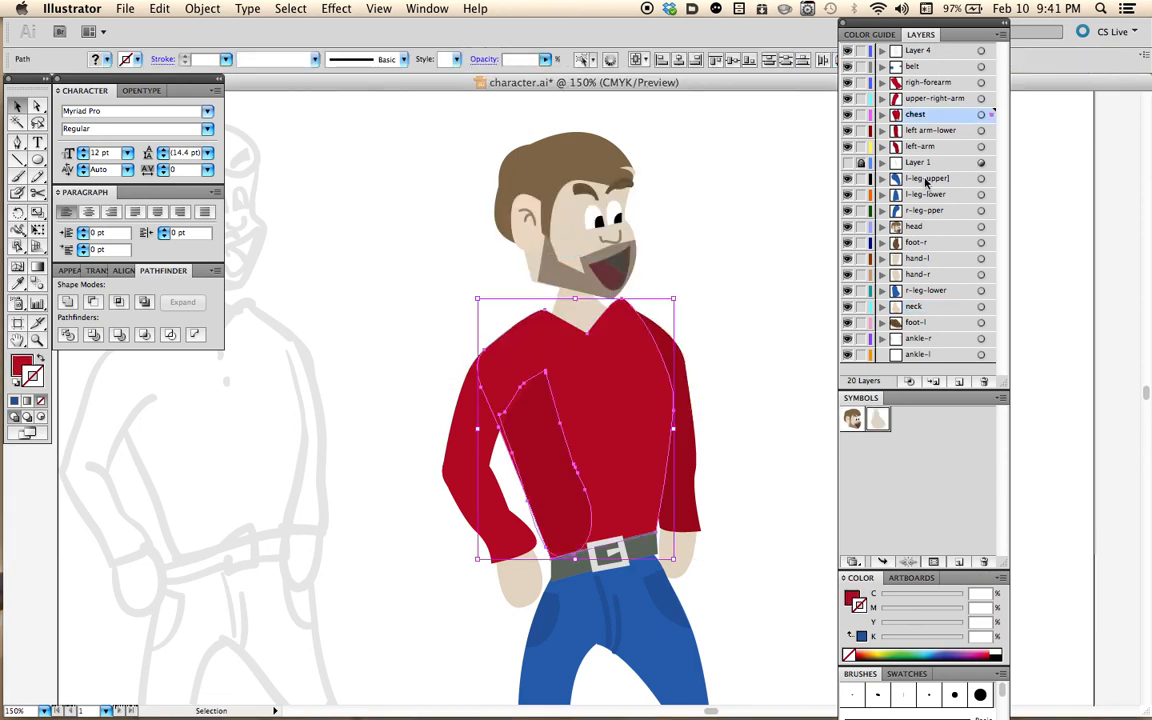
click(980, 115)
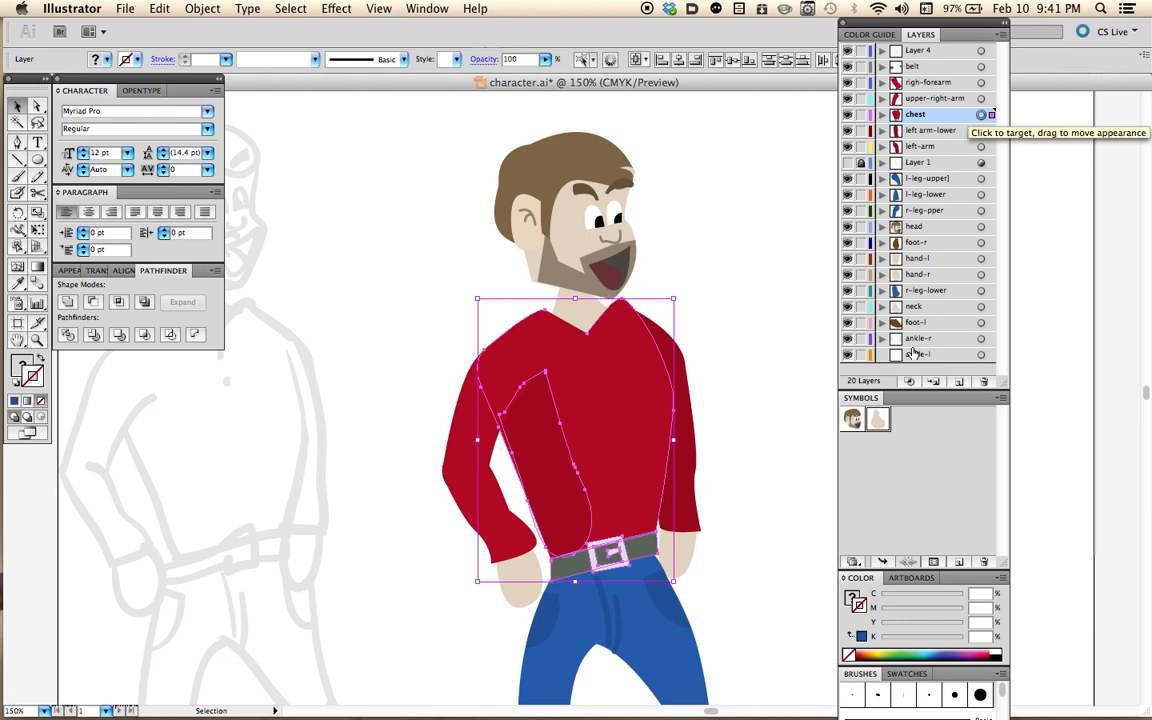
click(959, 562)
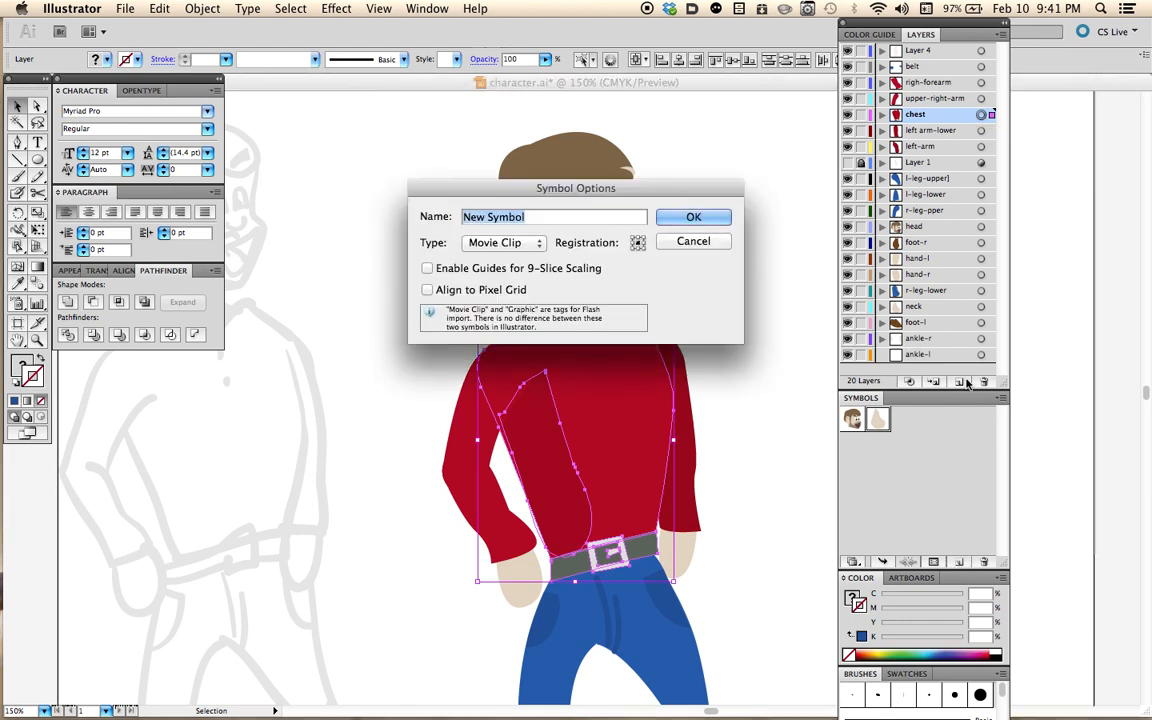
text(chest)
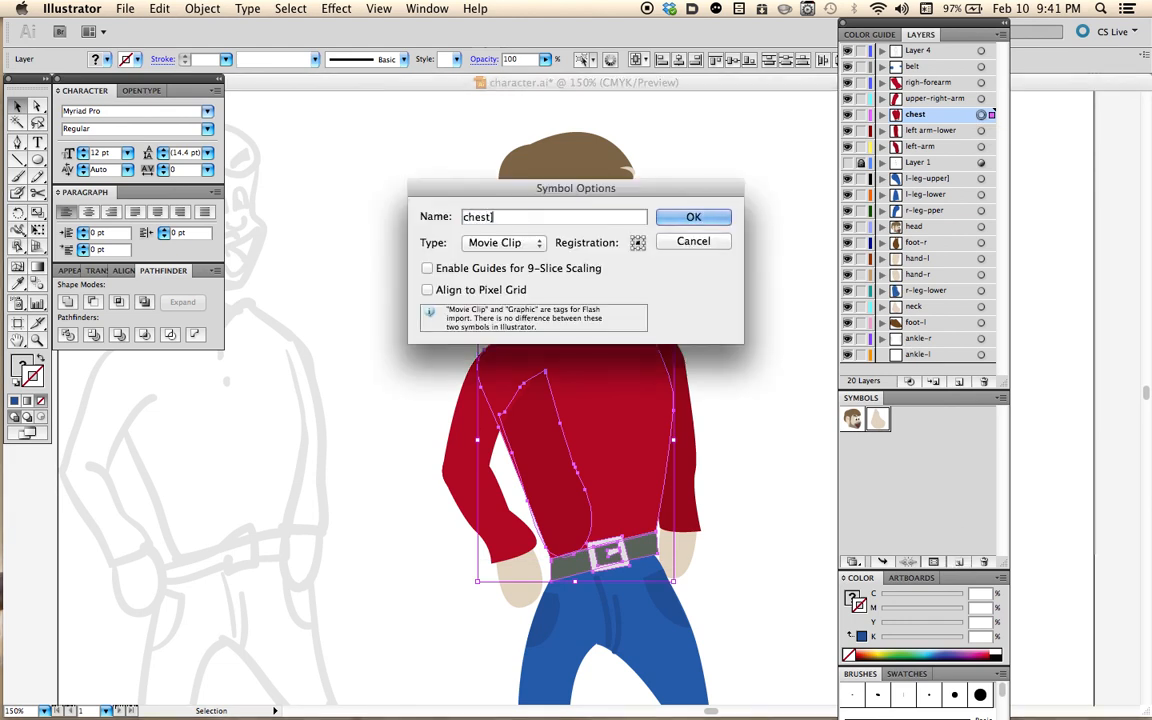
key(Return)
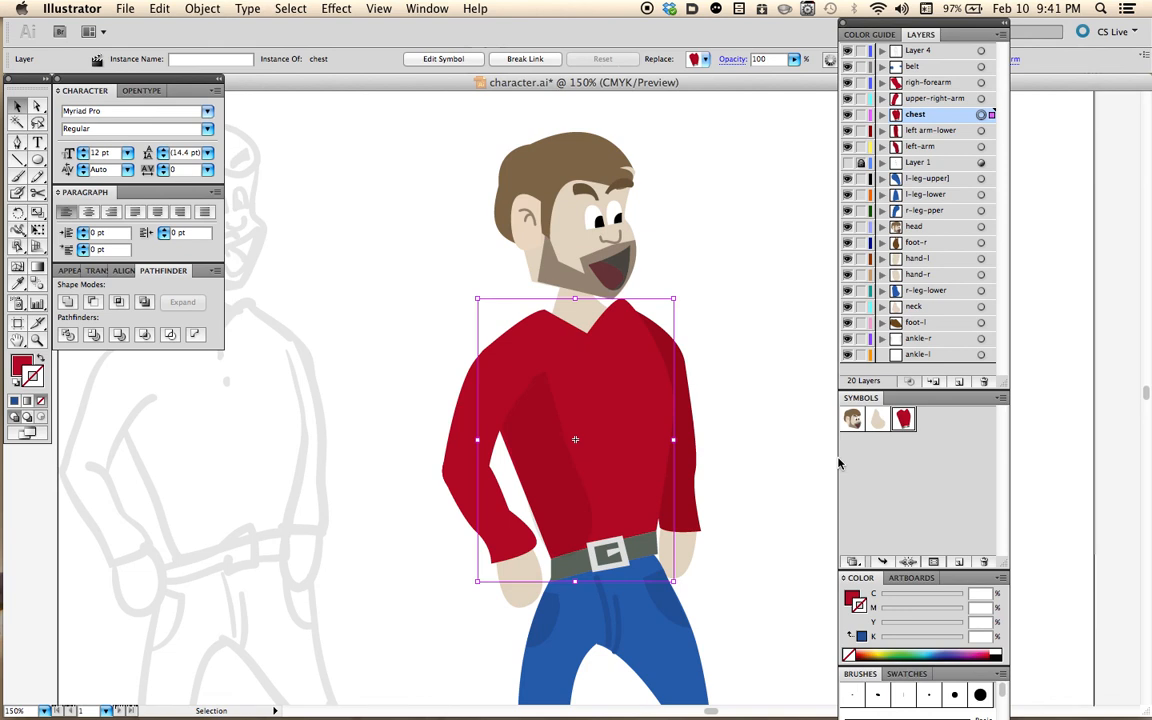
Delete the stray anchor point beside the shoulder on the upper-right-arm layer.
click(479, 413)
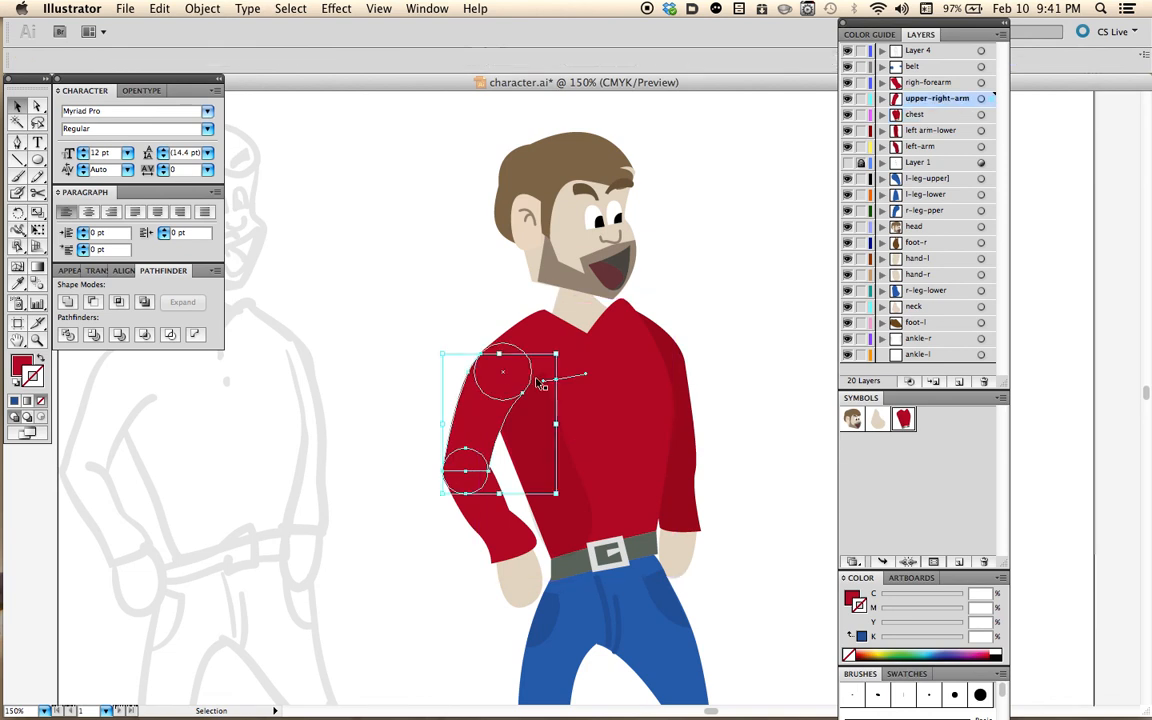
click(399, 380)
key(a)
click(558, 383)
key(Delete)
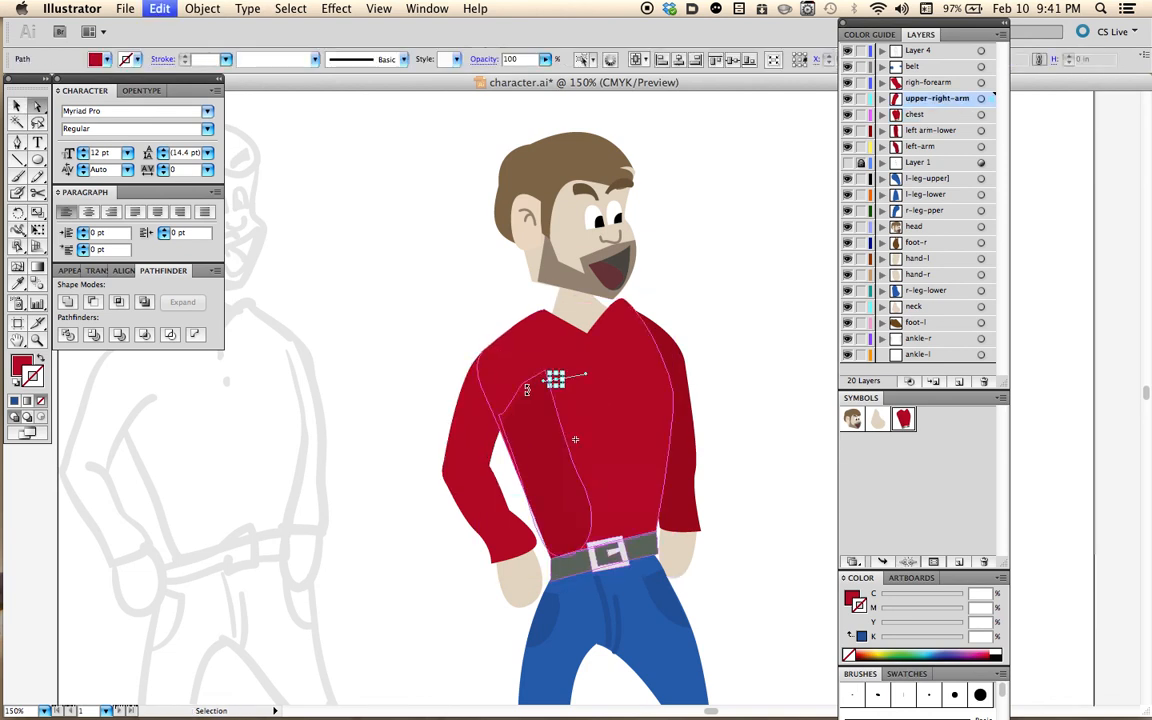
Create a Movie Clip symbol named "upper-right-arm" from all the artwork on the upper-right-arm layer.
click(473, 427)
shift+click(987, 116)
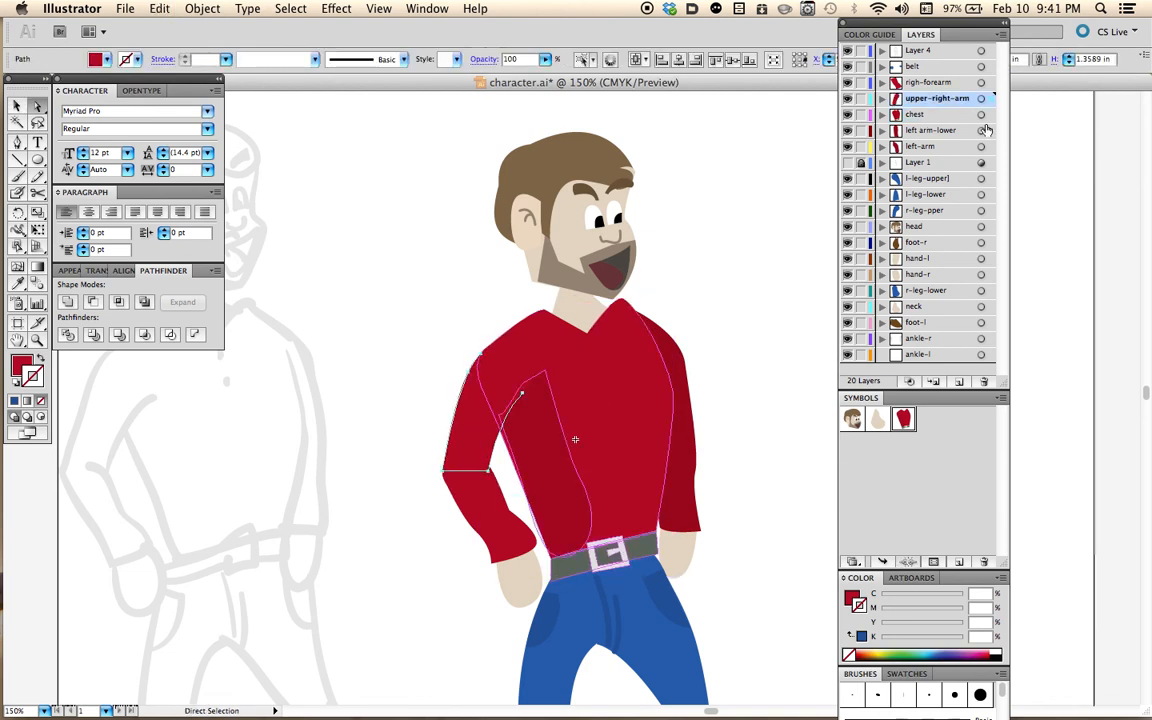
shift+click(986, 100)
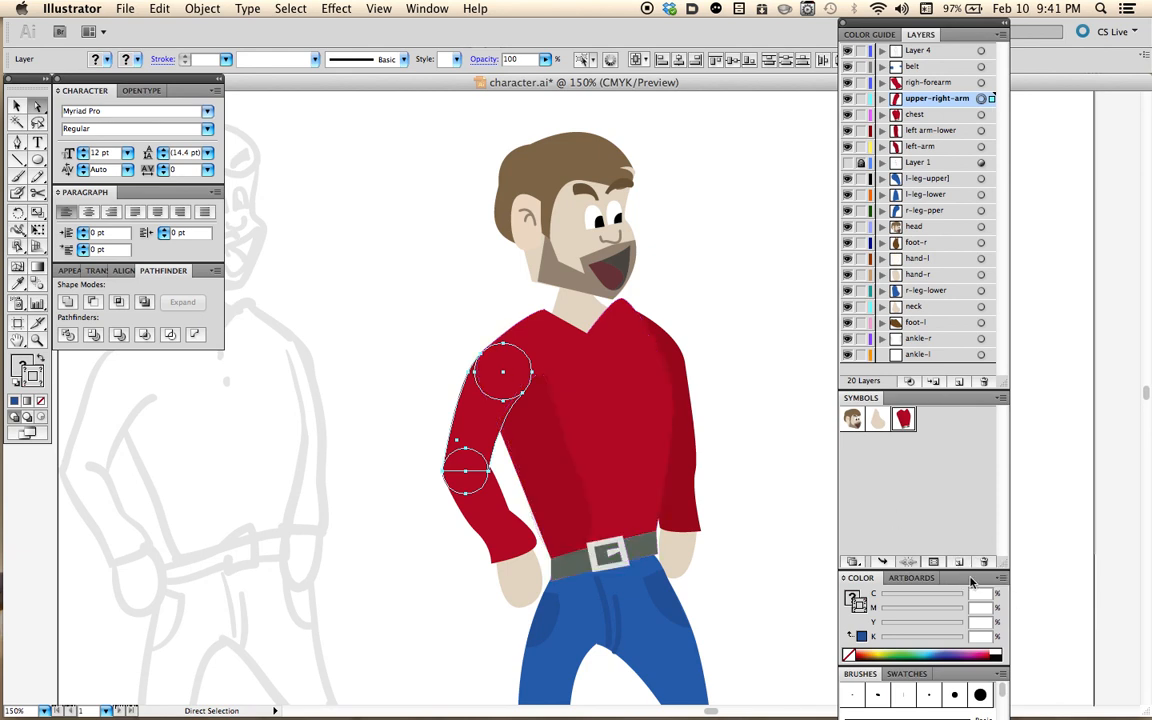
click(958, 562)
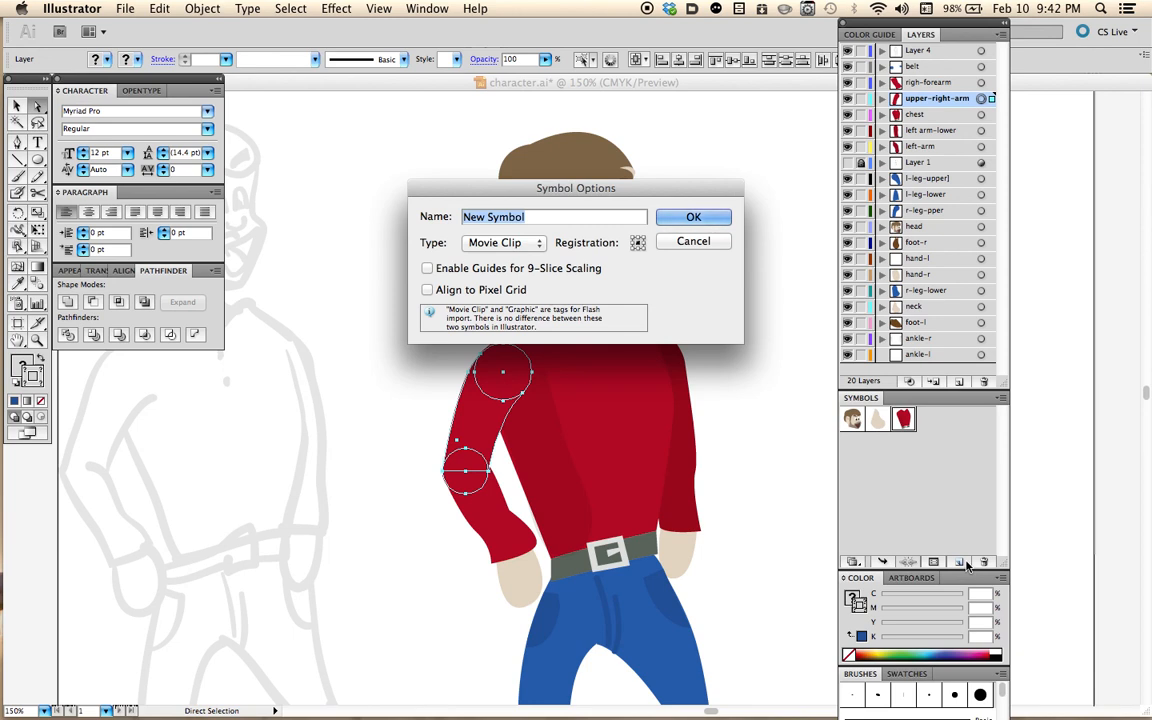
text(a)
key(BackSpace)
text(upper-right-arm)
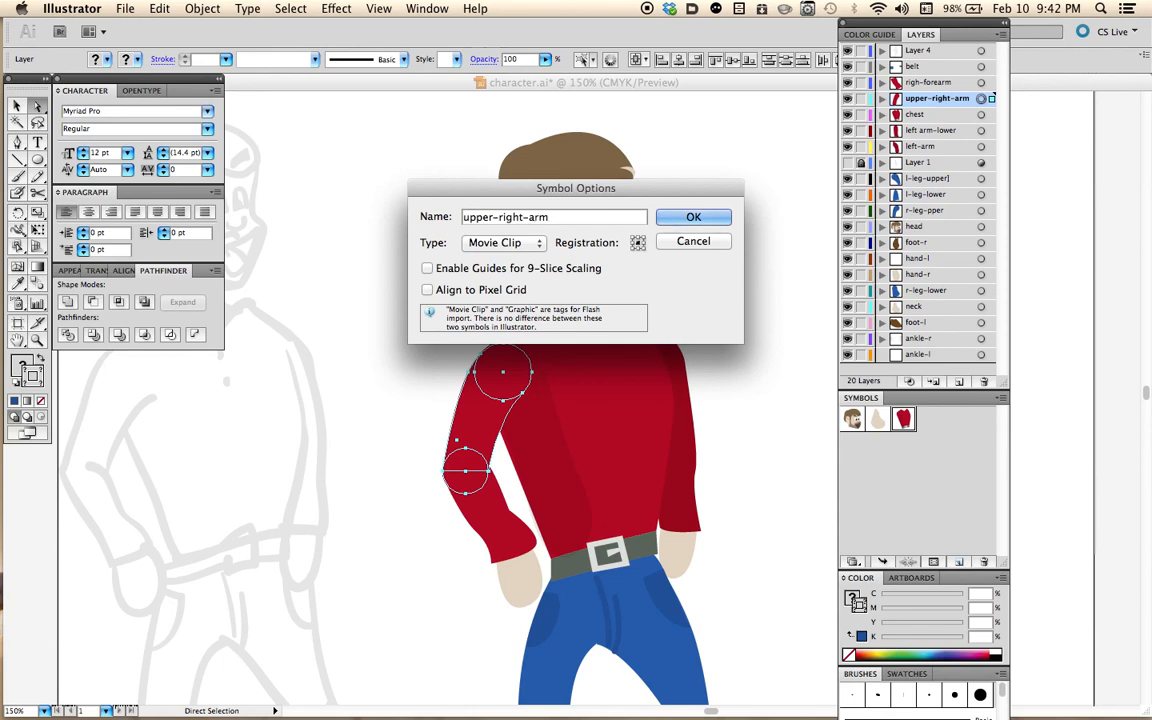
key(Return)
Create a Movie Clip symbol named "right-forearm" from the artwork on the right forearm layer.
click(512, 548)
key(v)
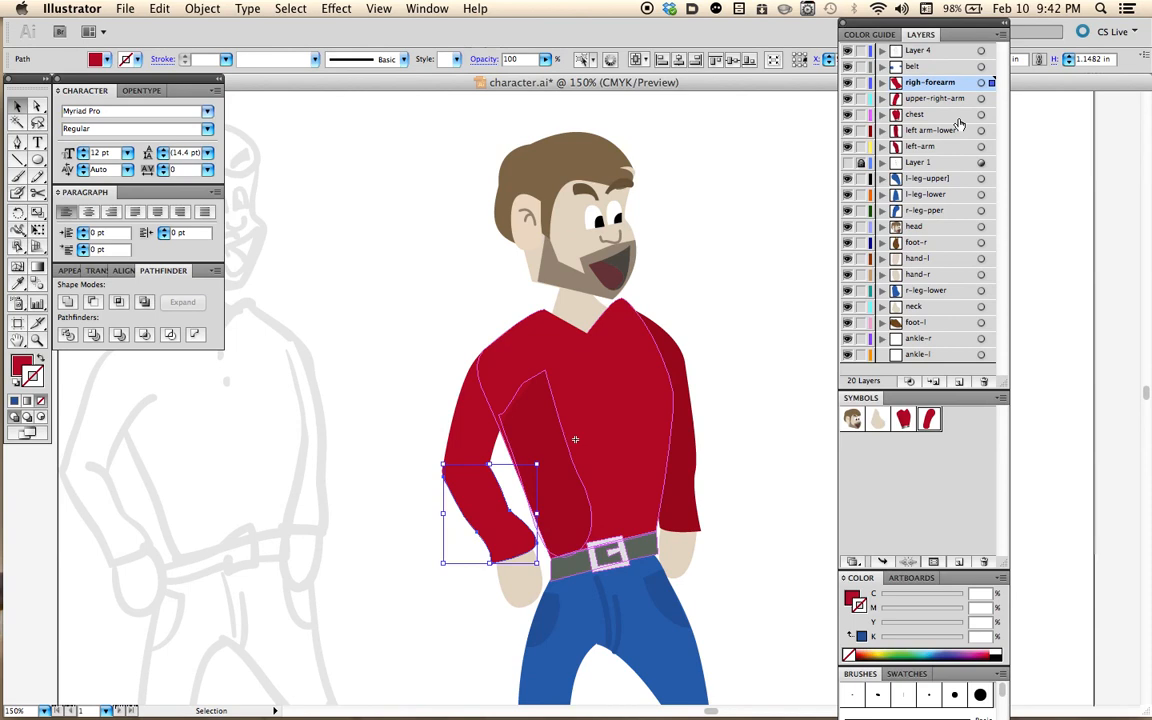
click(981, 82)
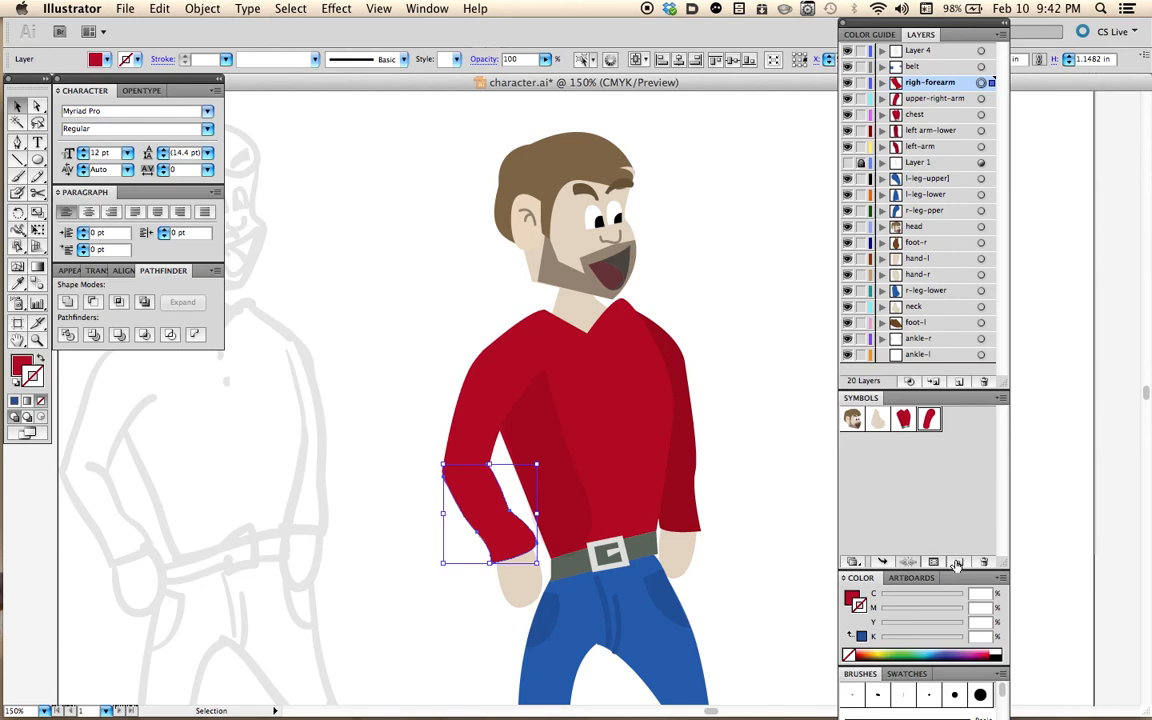
key(F8)
text(right-)
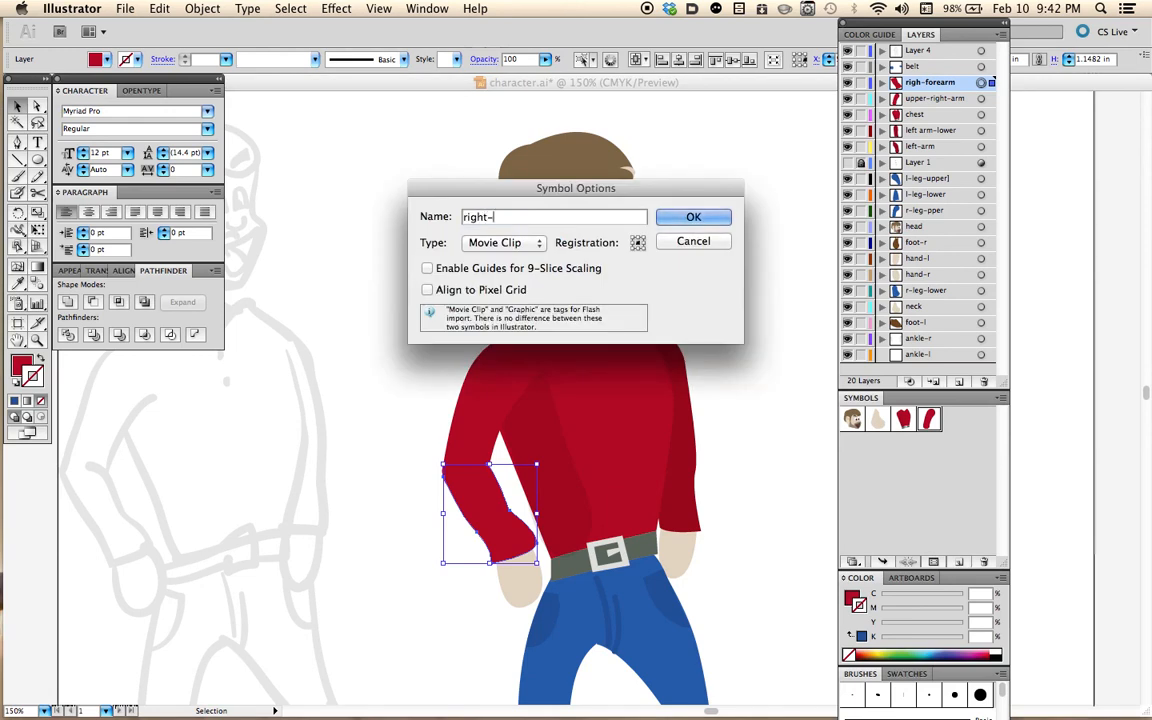
text(forearm)
key(Return)
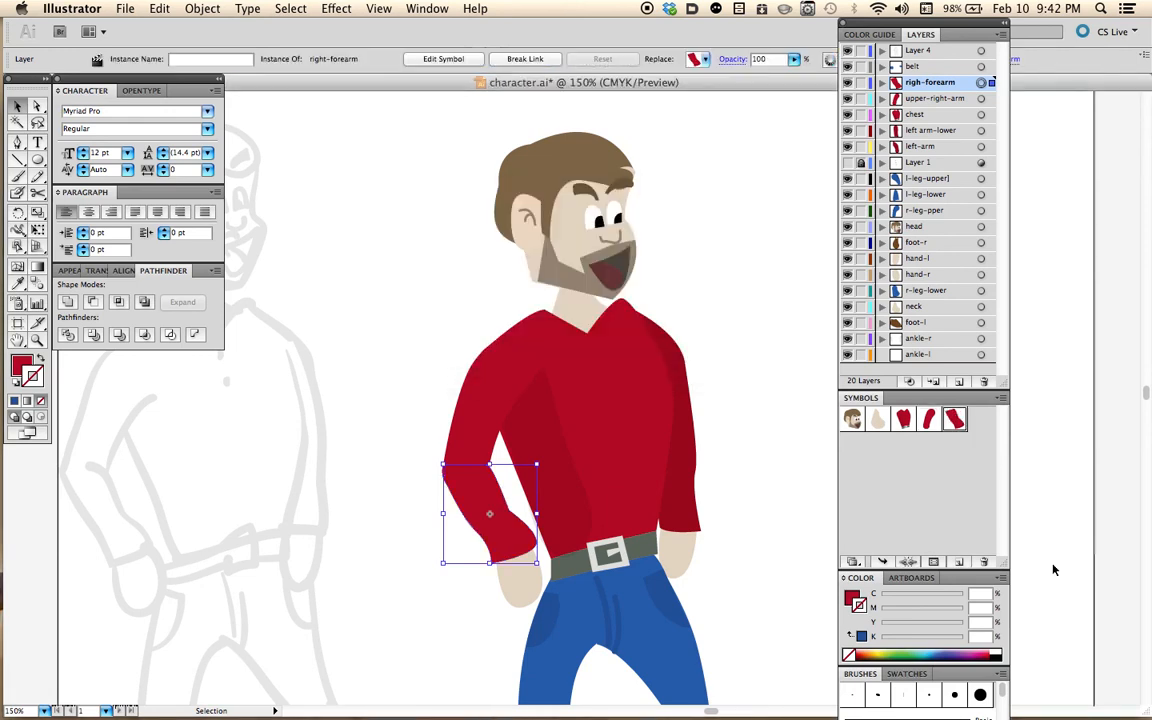
Create a Movie Clip symbol named "hand-r" from the right hand shape.
click(506, 580)
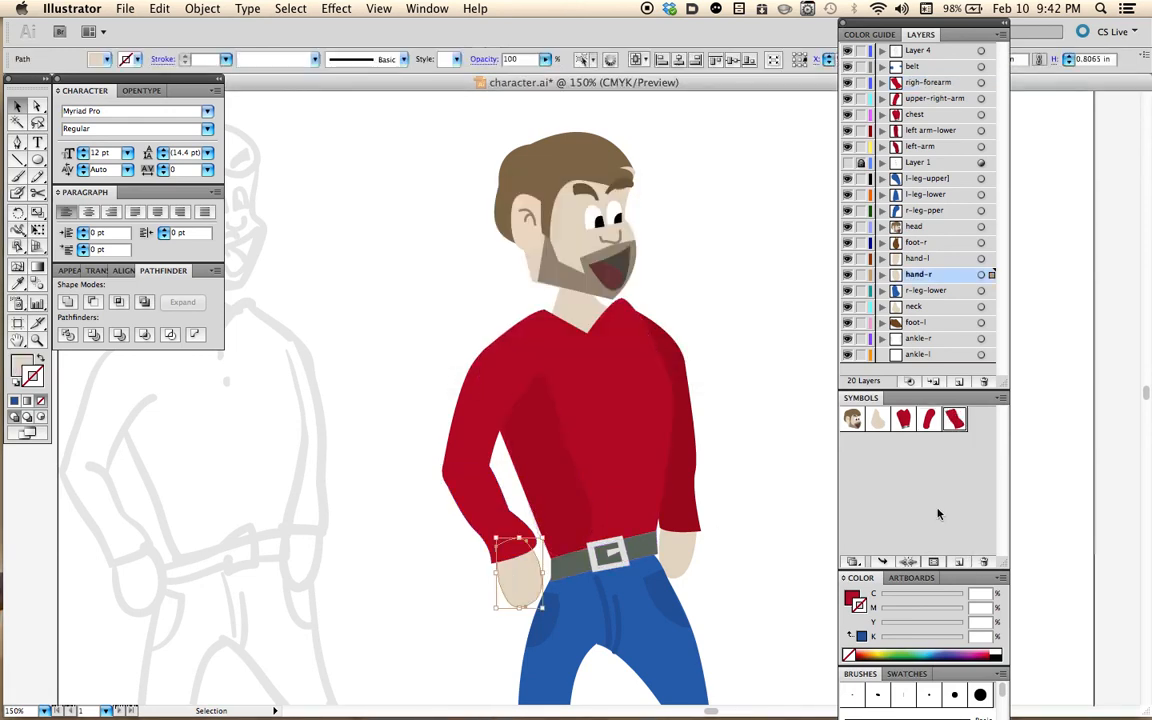
click(961, 565)
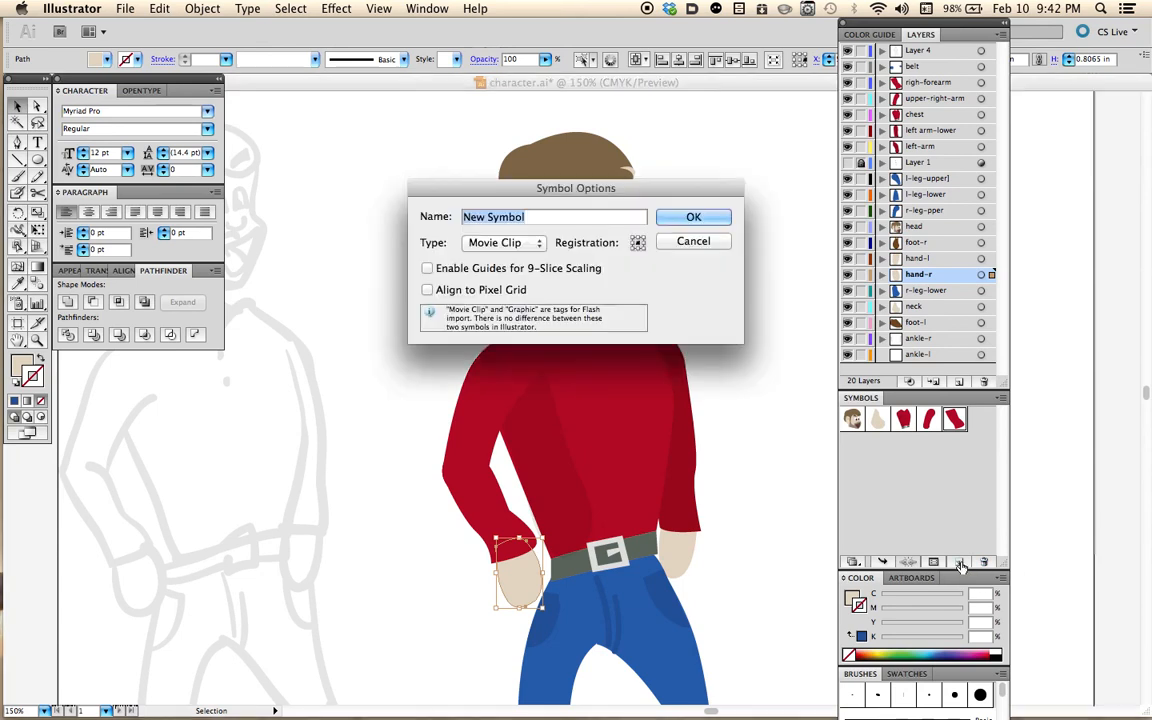
text(hand-r)
key(Return)
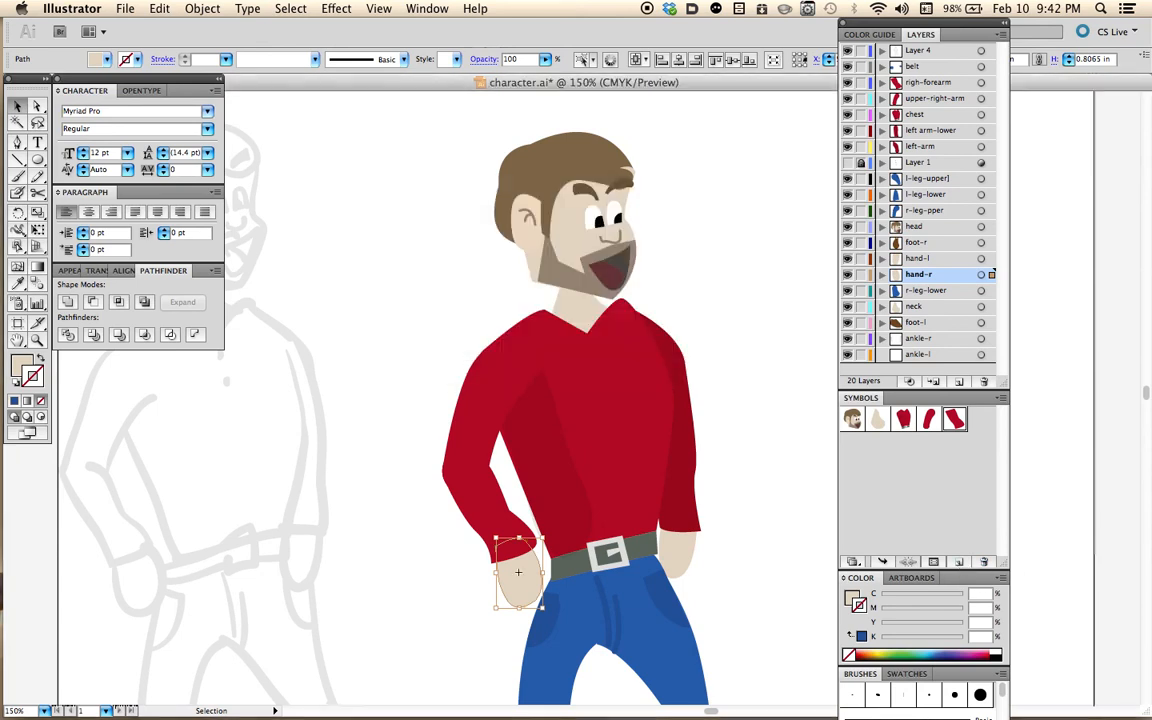
Create a Movie Clip symbol named "hand-l" from the left hand shape.
click(677, 548)
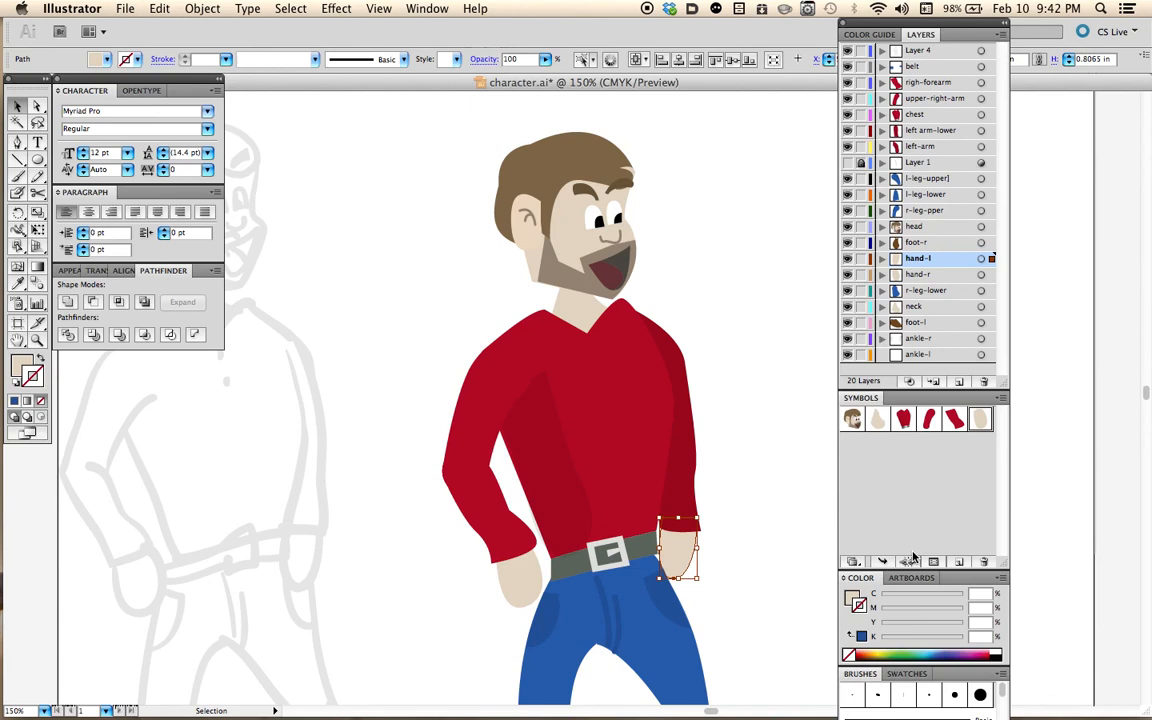
click(961, 565)
text(hand-l)
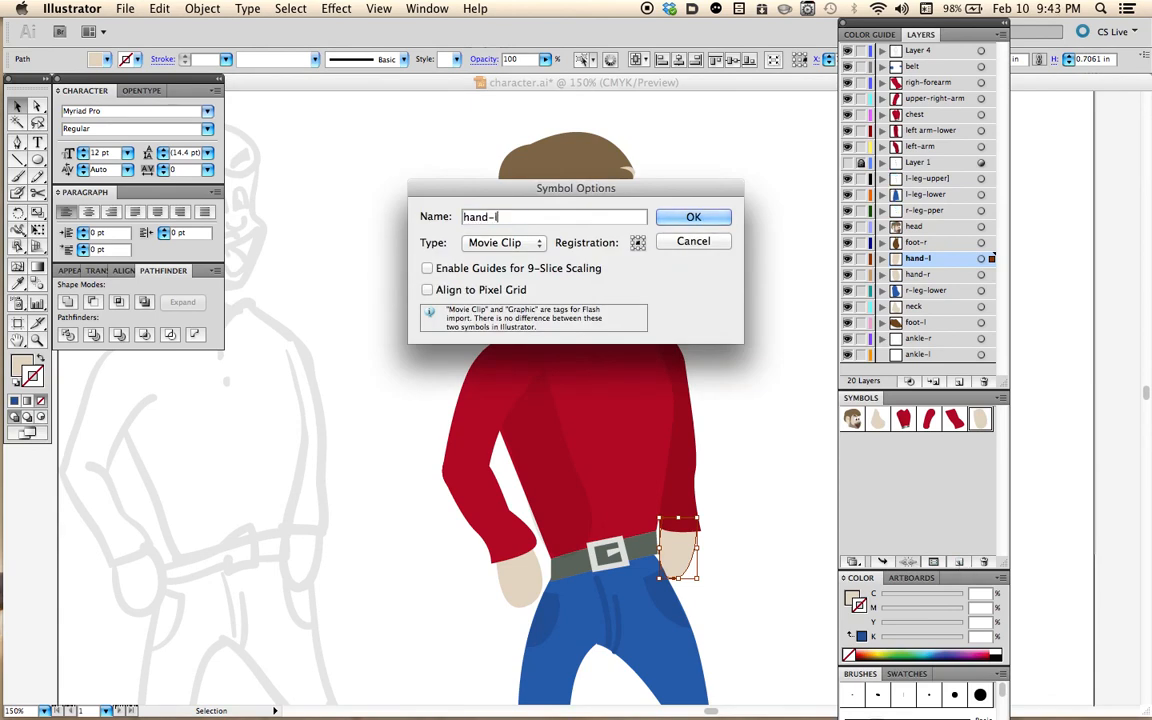
key(Return)
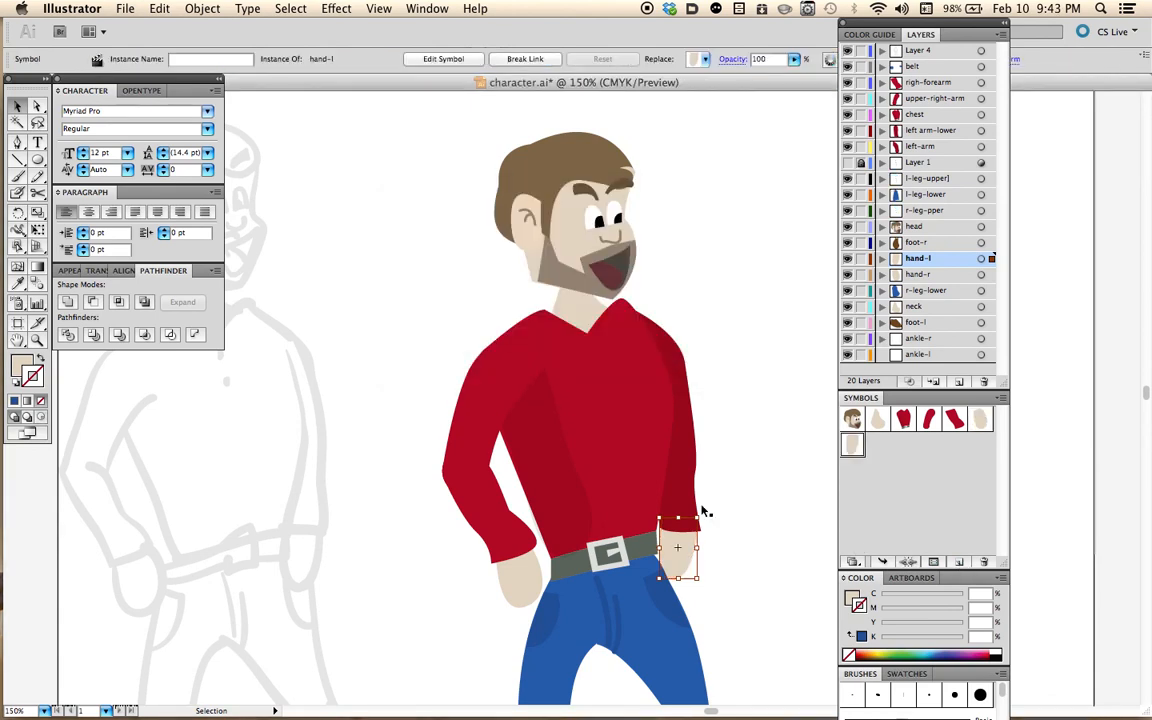
Create a Movie Clip symbol named "left-forearm" from both shapes of the lower left arm.
click(683, 430)
shift+click(685, 421)
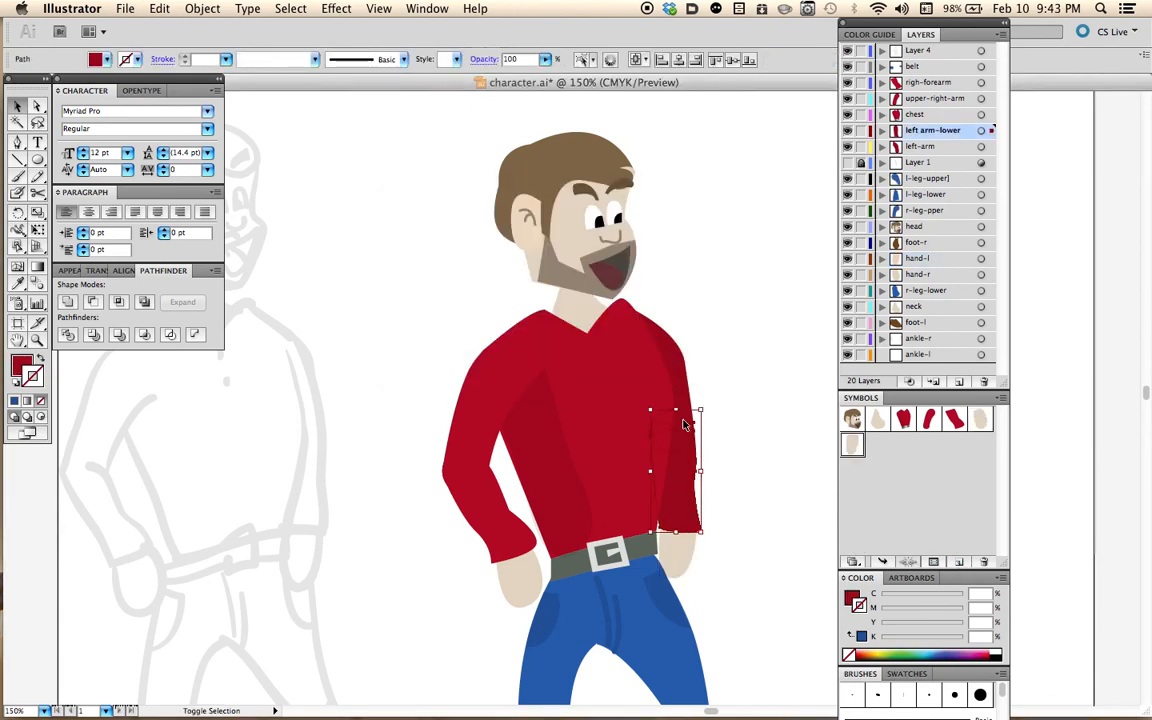
click(960, 563)
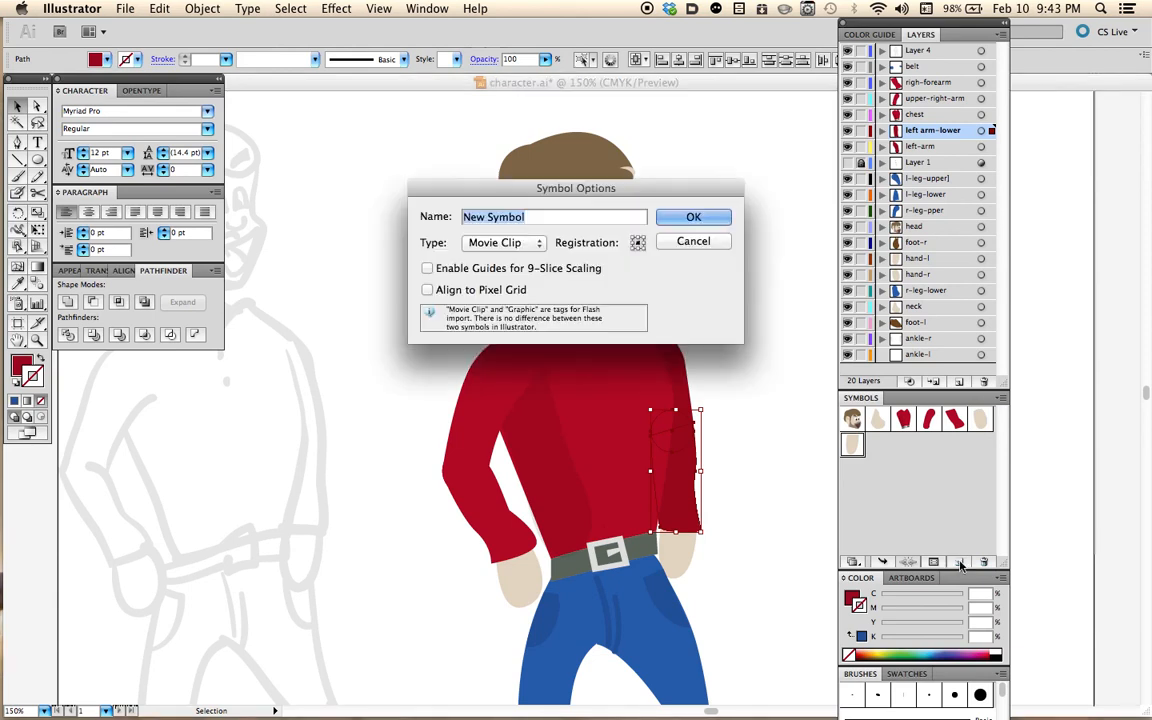
text(left-fore)
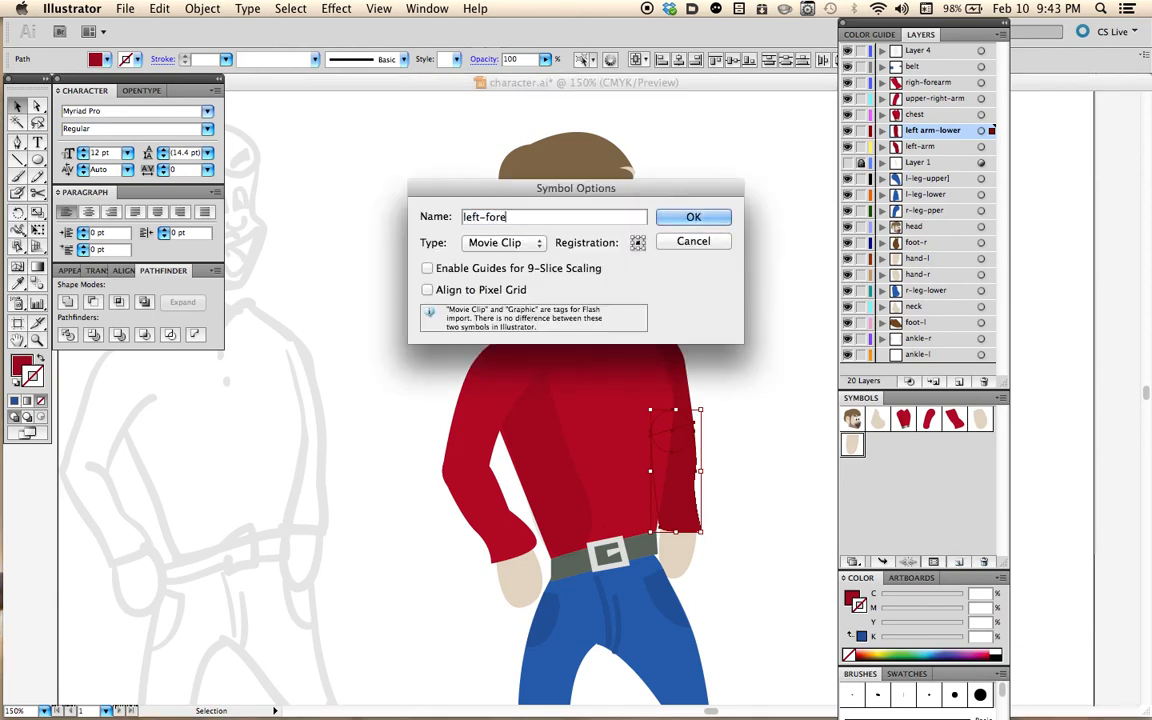
text(arm)
key(Return)
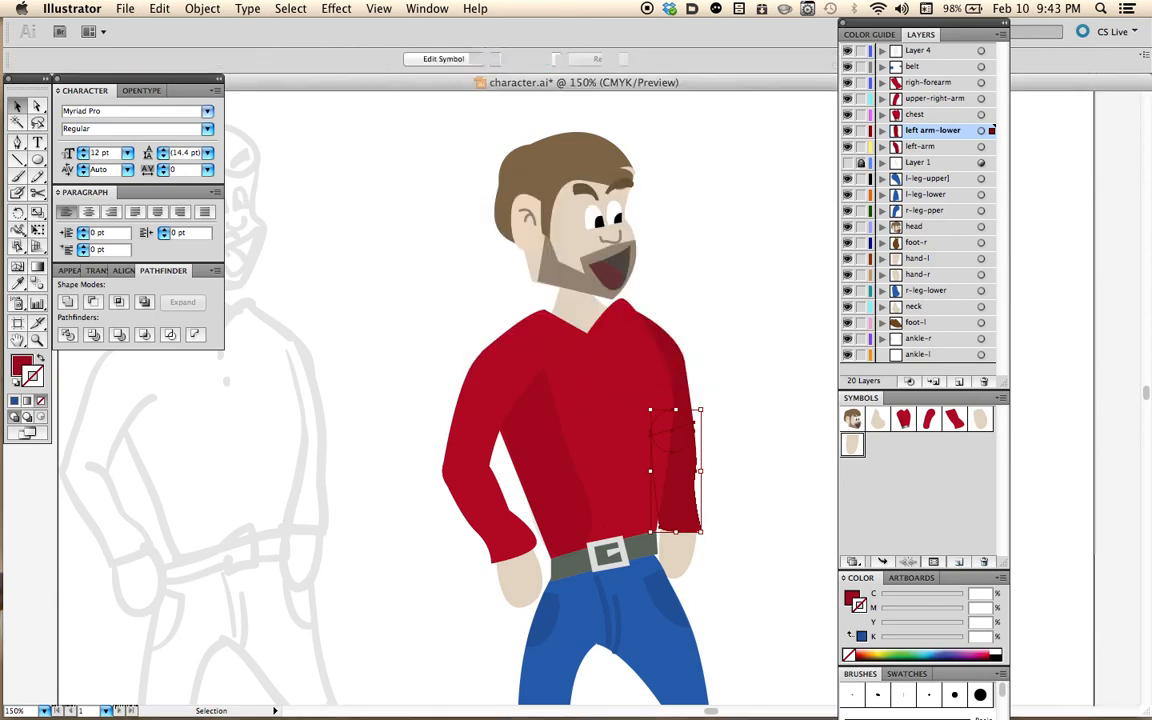
Create a Movie Clip symbol named "left-arm" from all the artwork on the left-arm layer.
click(675, 370)
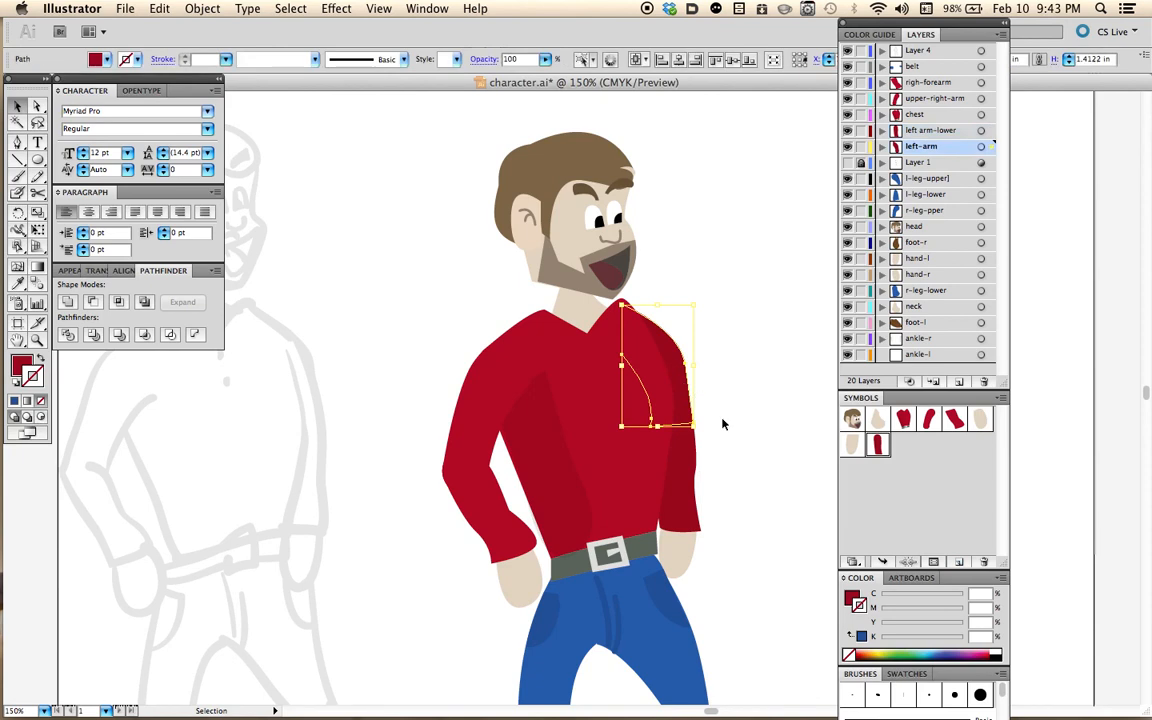
click(980, 146)
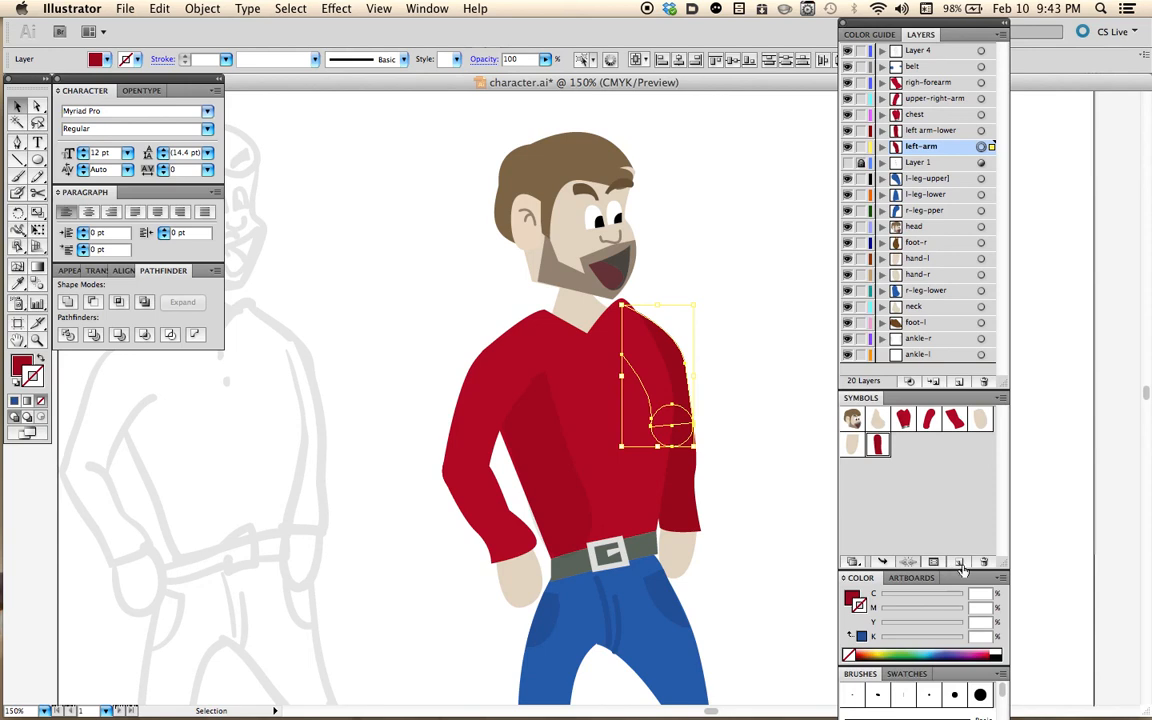
click(959, 563)
text(left-arm)
key(Return)
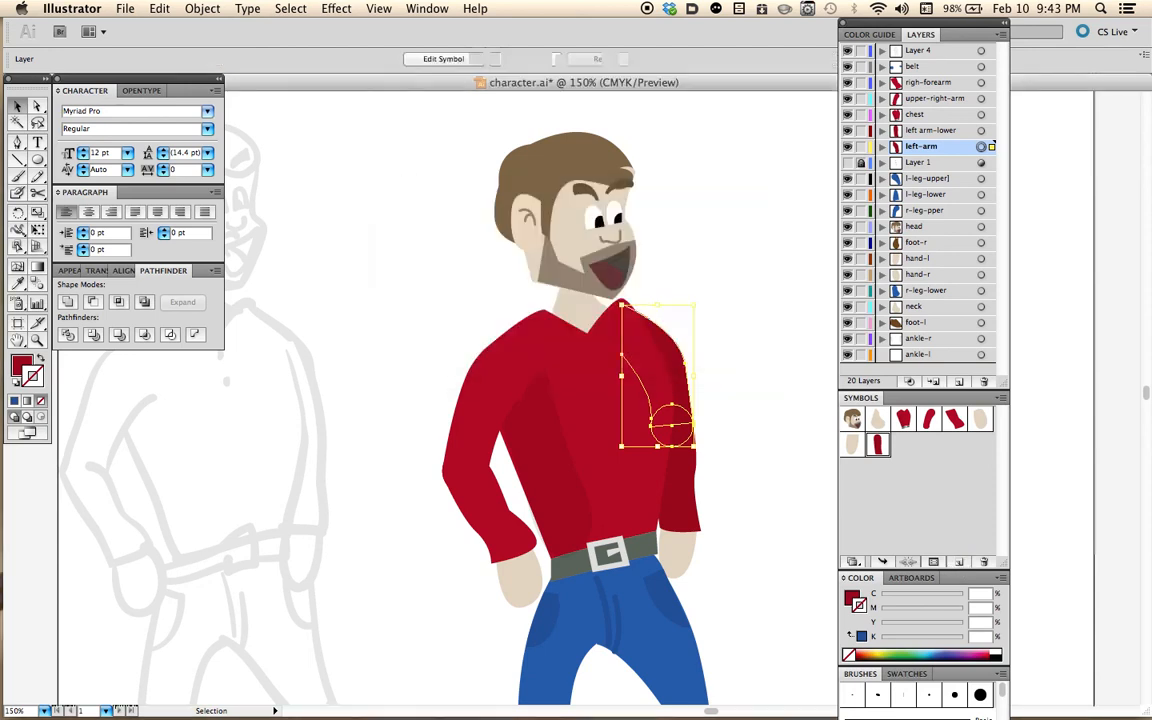
Create a Movie Clip symbol named "left-leg" from all the artwork on the upper left leg layer.
click(608, 547)
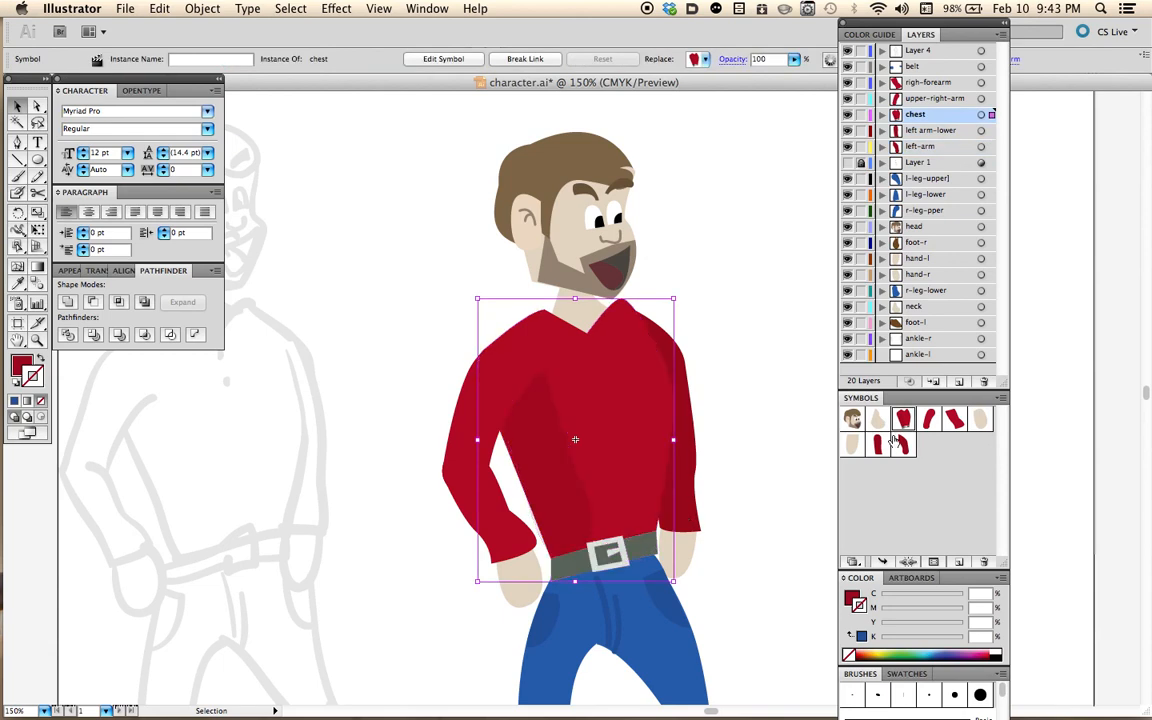
scroll(769, 423, up, 4)
scroll(769, 425, down, 9)
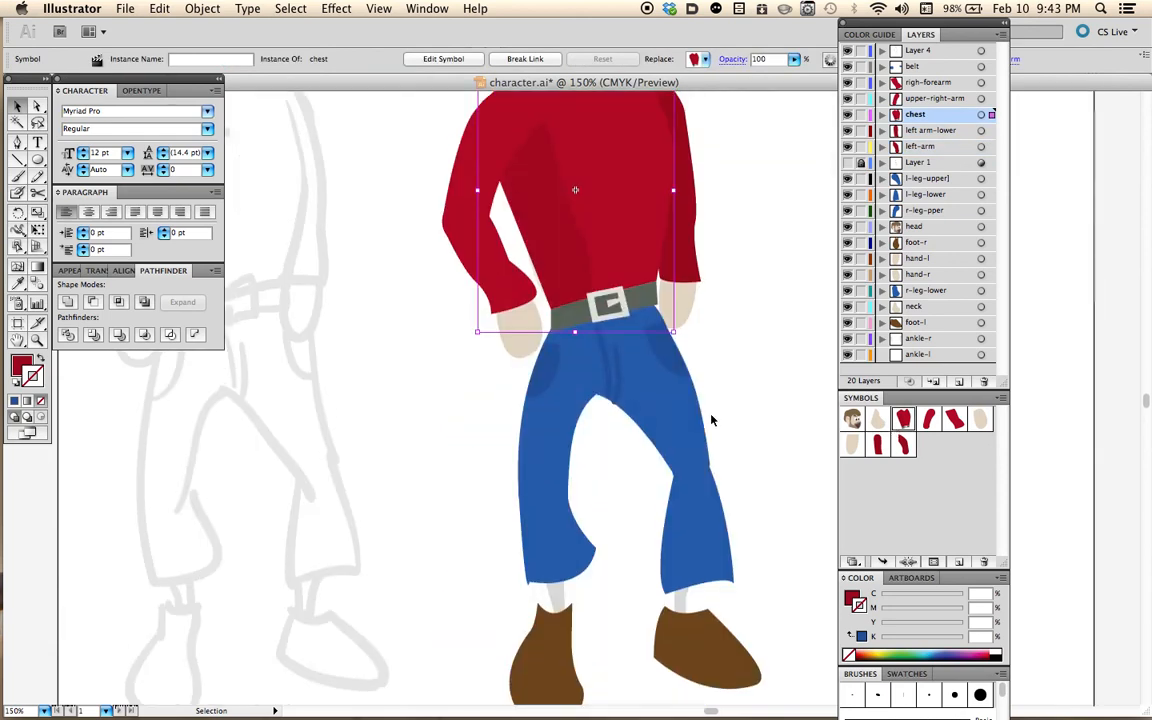
click(684, 408)
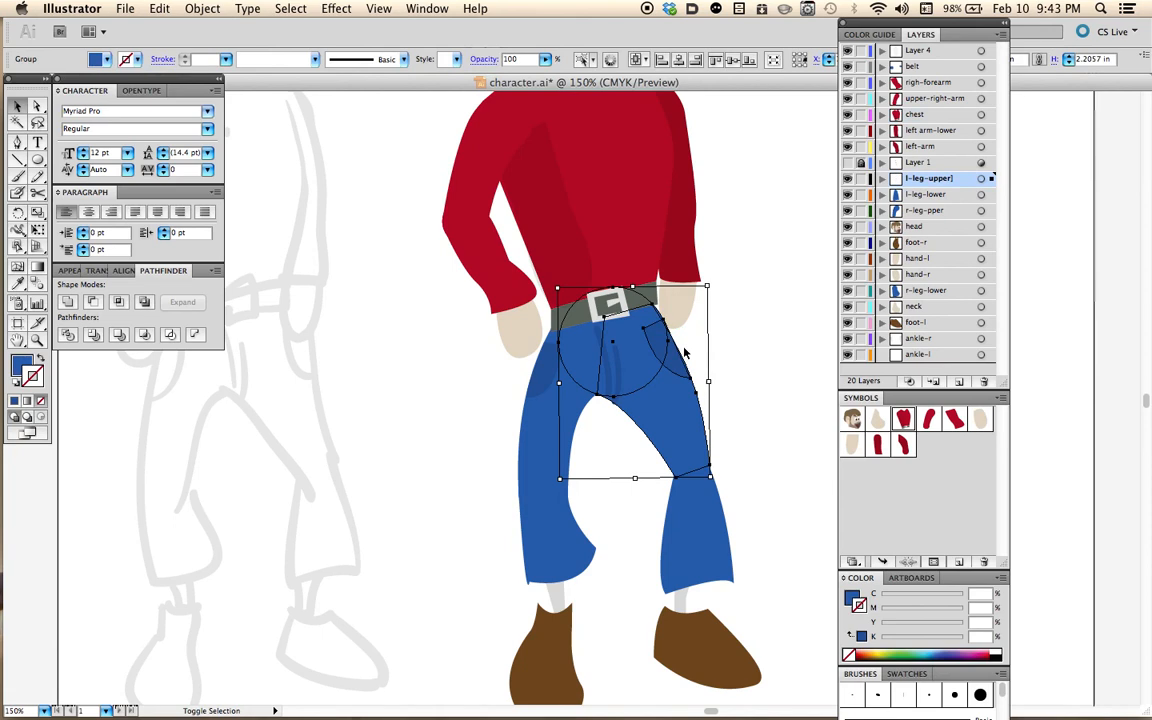
shift+click(683, 350)
click(981, 178)
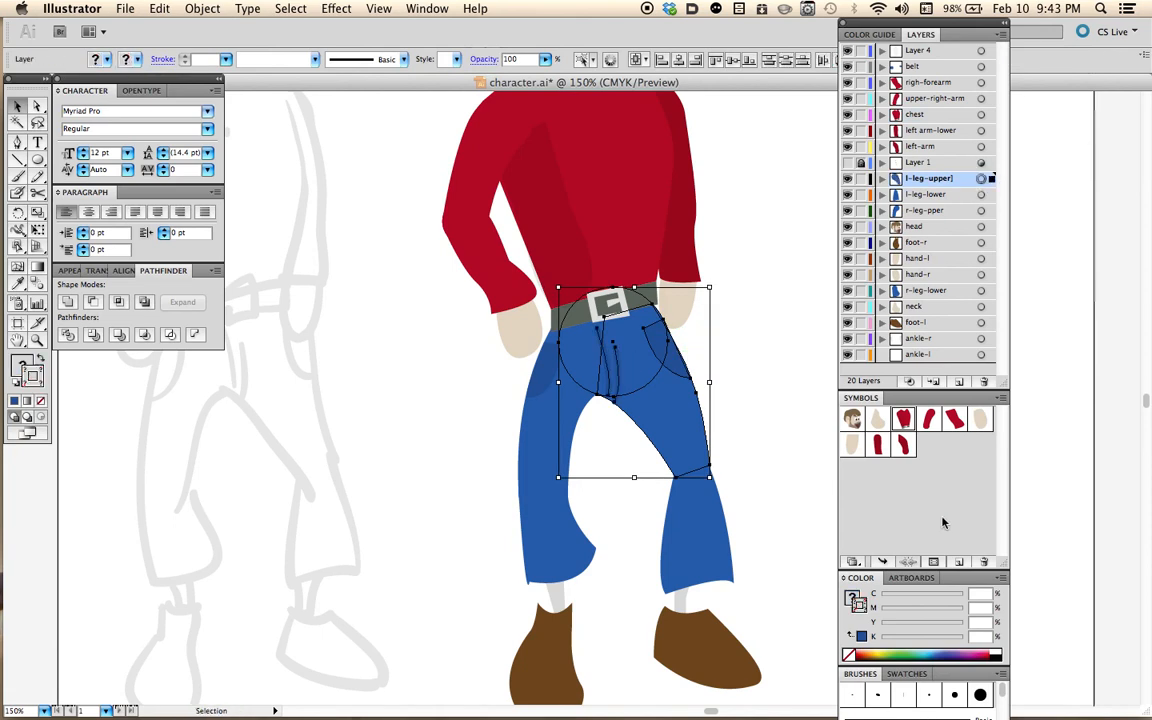
click(960, 562)
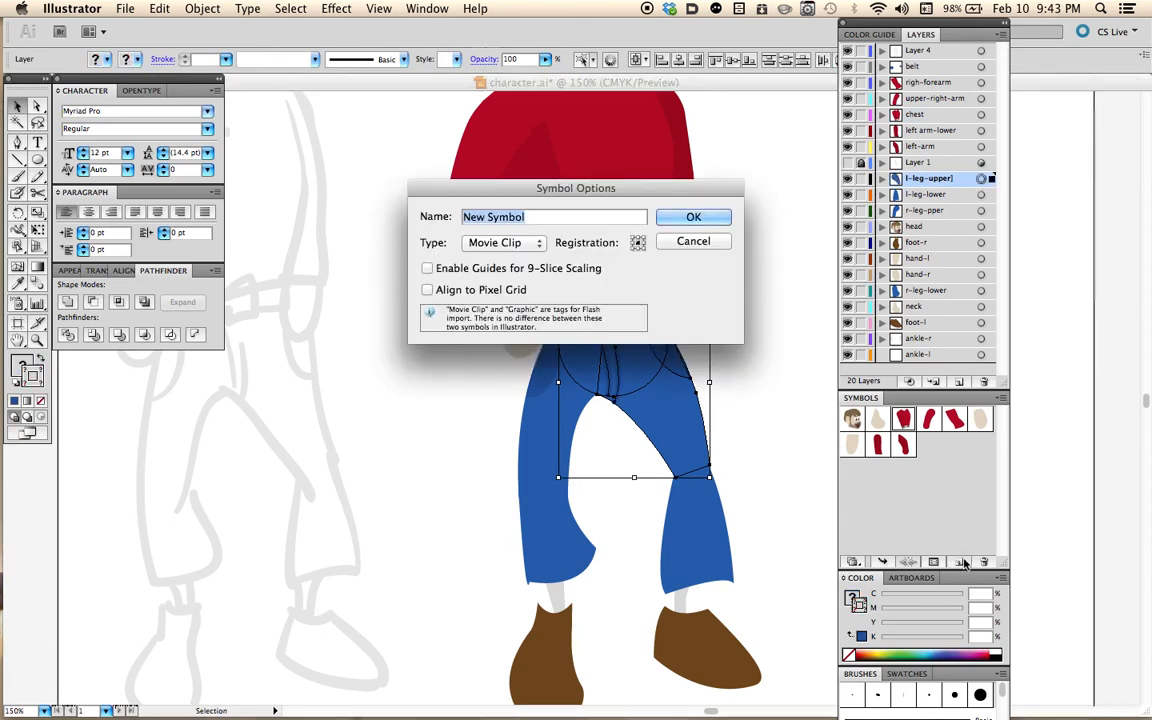
text(left-leg)
key(Return)
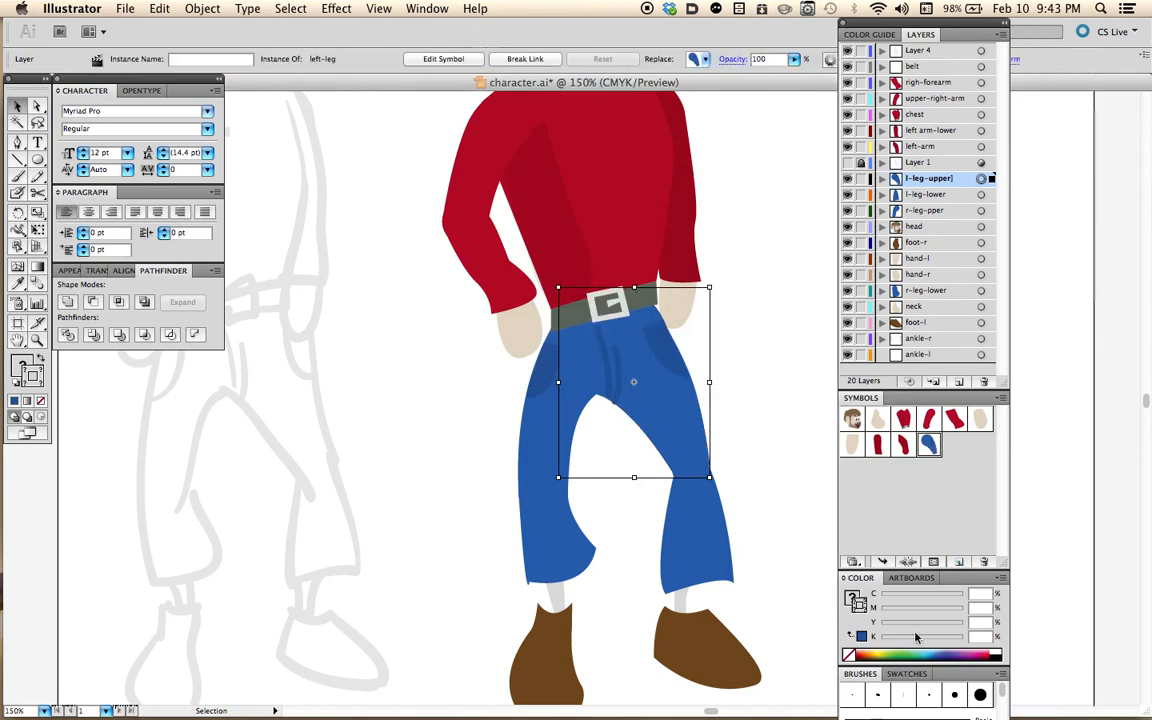
Create a Movie Clip symbol named "left-calf" from the lower left leg group.
click(690, 485)
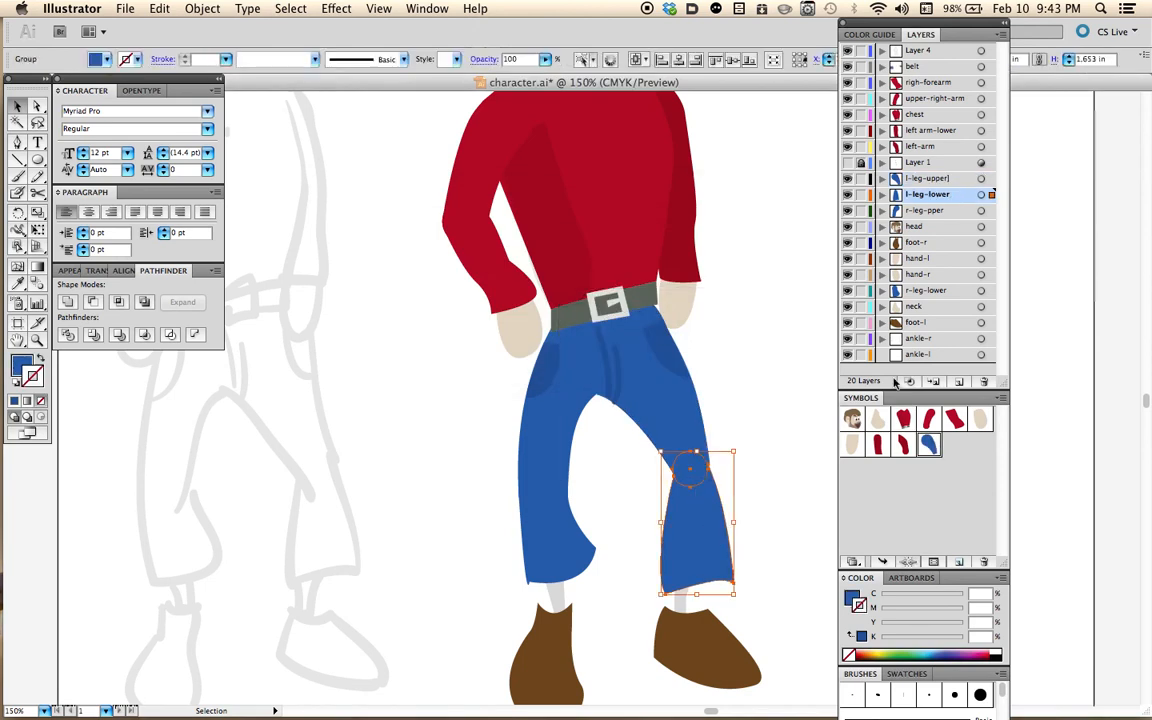
click(960, 562)
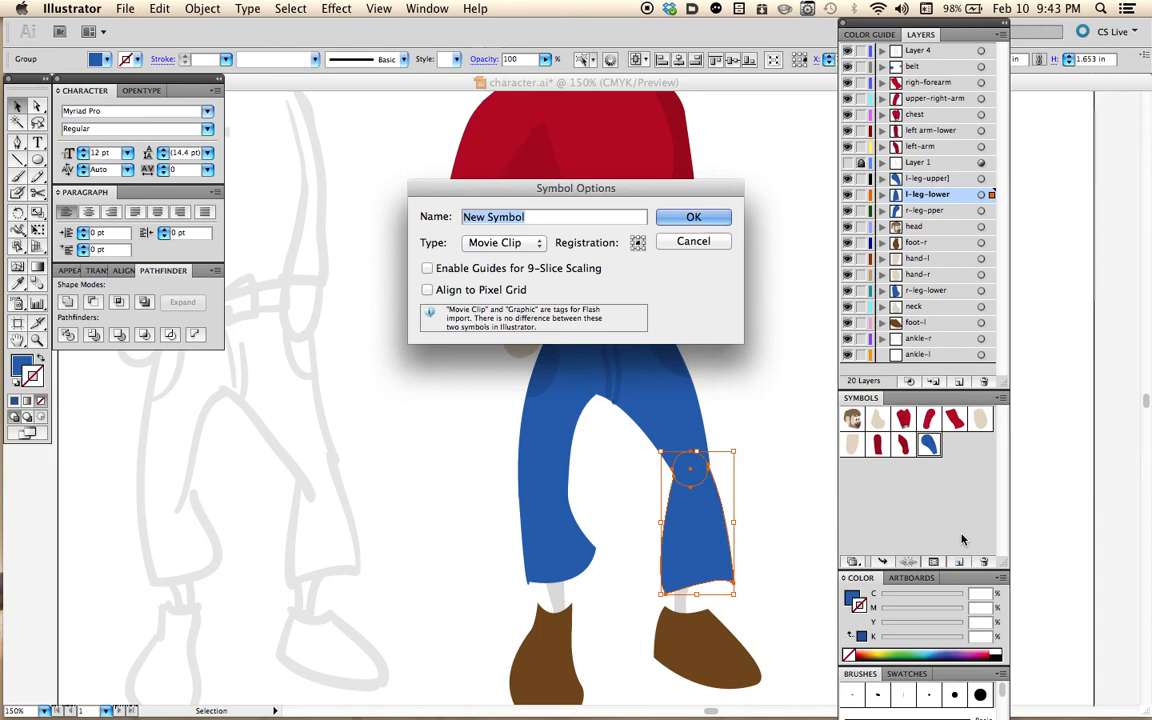
text(left-calf)
key(Return)
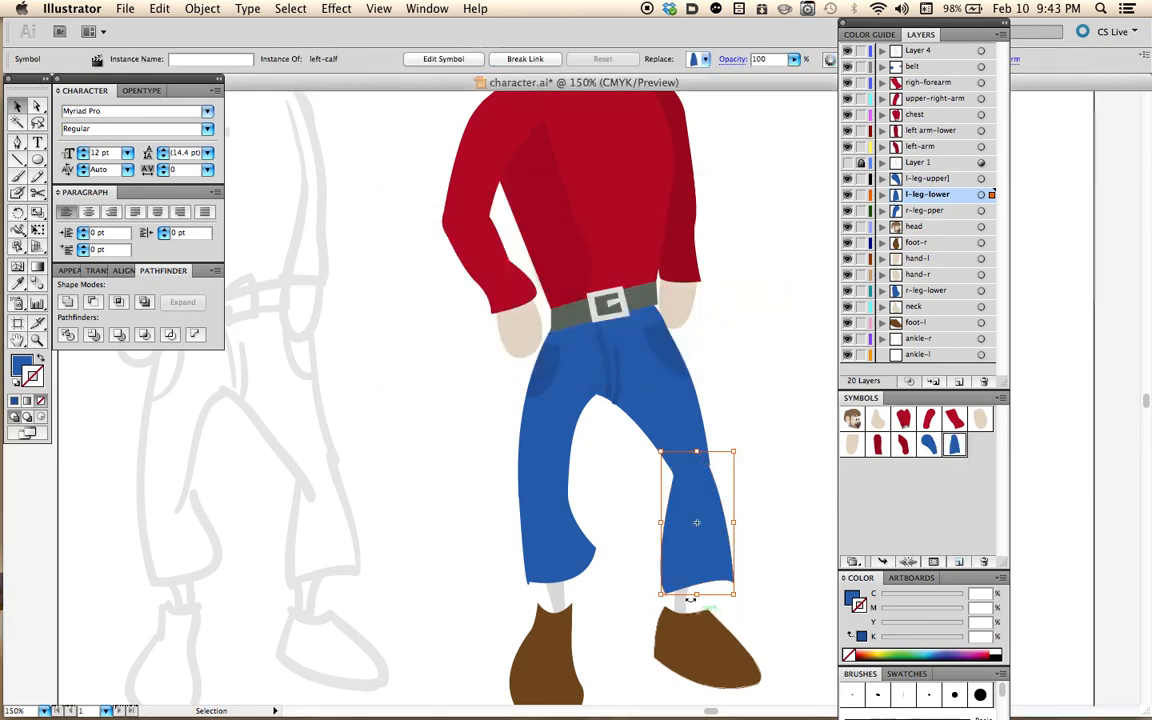
Create a Movie Clip symbol named "ankle-r" from the grey ankle shape below the left calf.
click(684, 598)
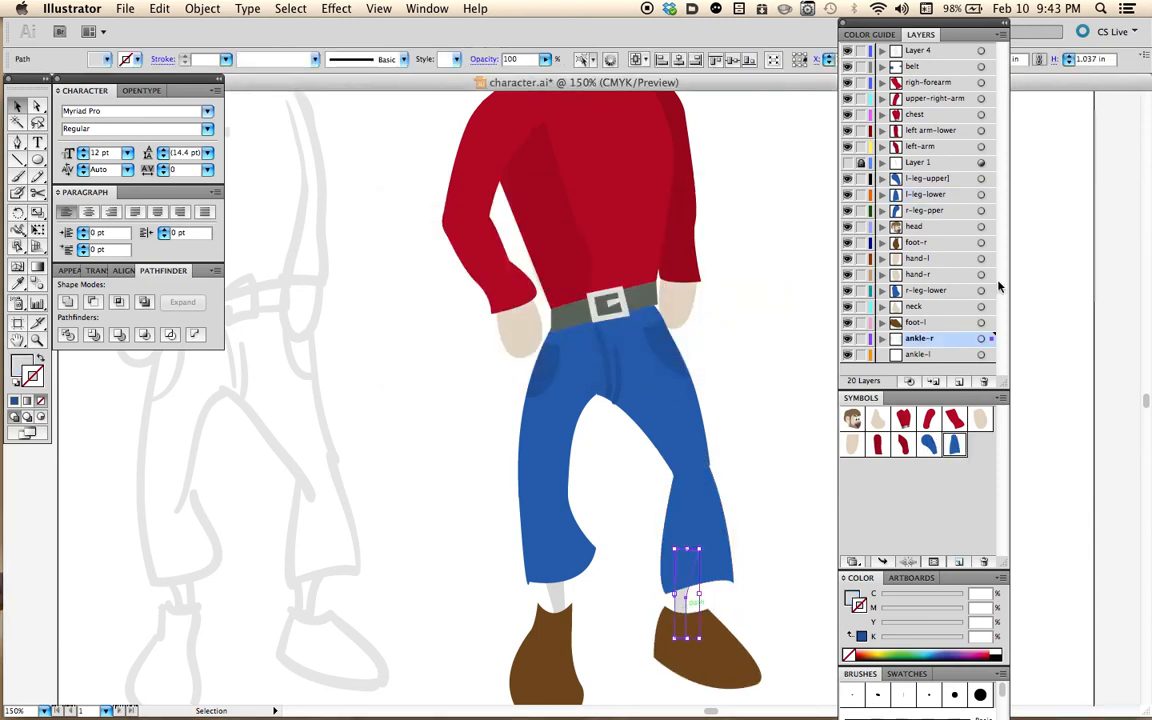
click(961, 563)
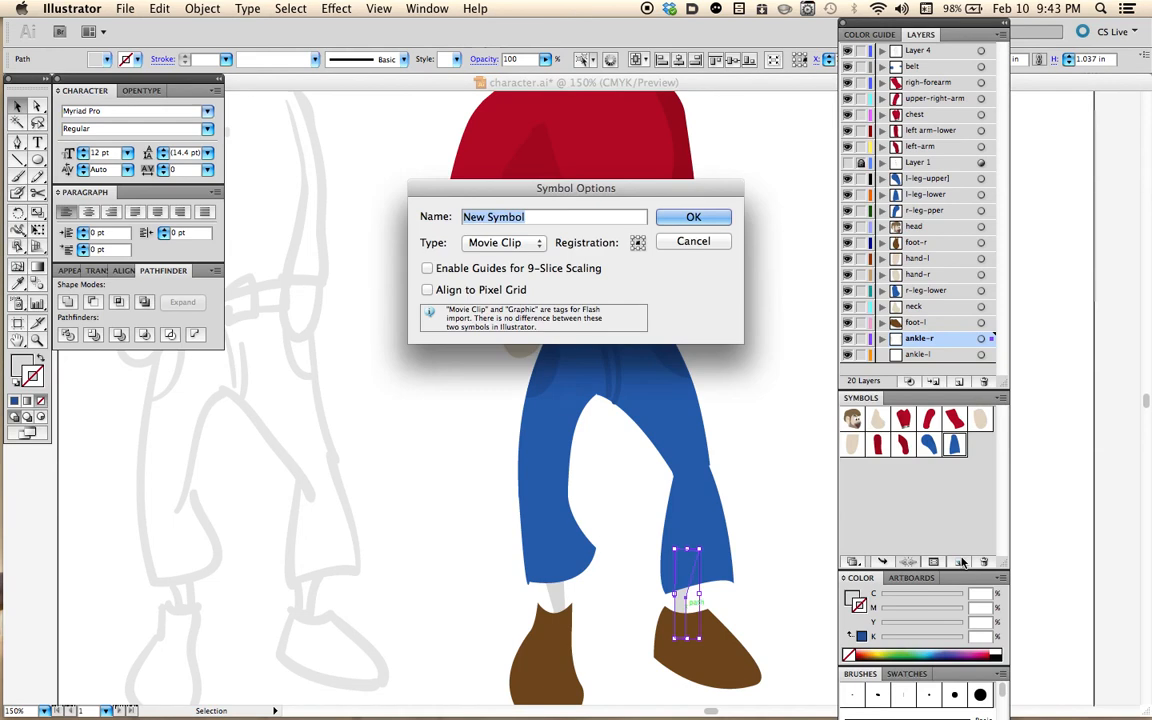
text(ankle-r)
key(Return)
Create a Movie Clip symbol named "foot-l" from the brown left shoe.
click(698, 662)
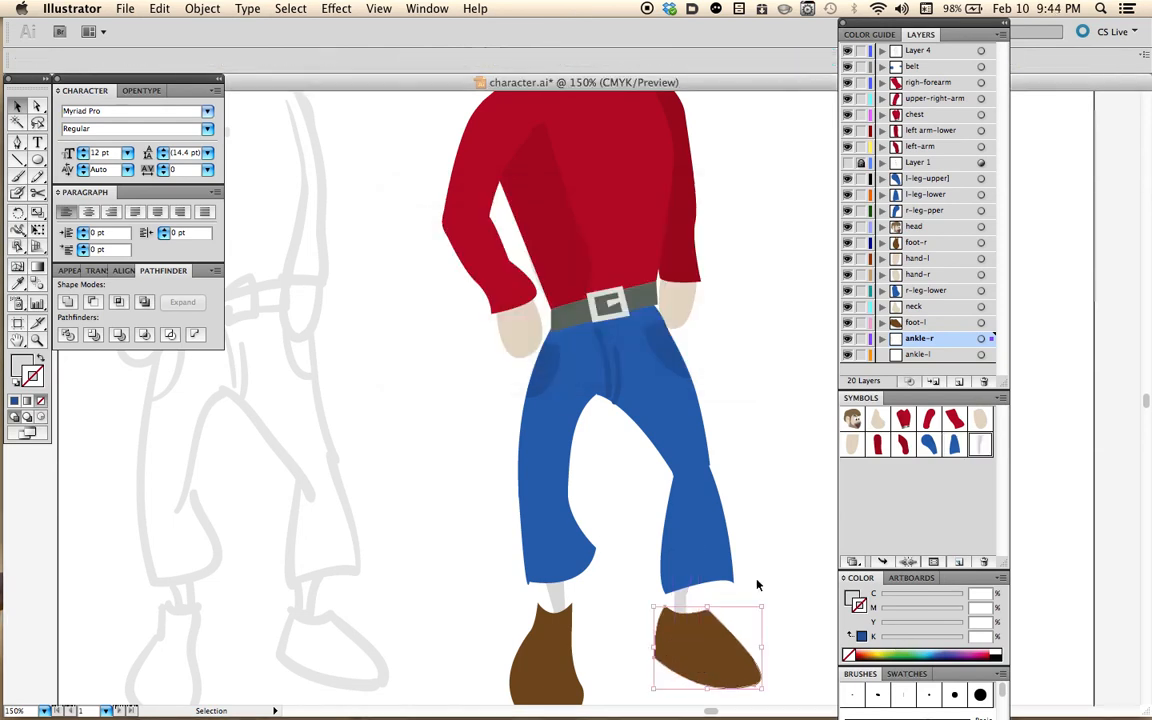
click(958, 562)
text(foot-l)
key(Return)
Create a Movie Clip symbol named "foot-r" from the brown right shoe.
click(572, 652)
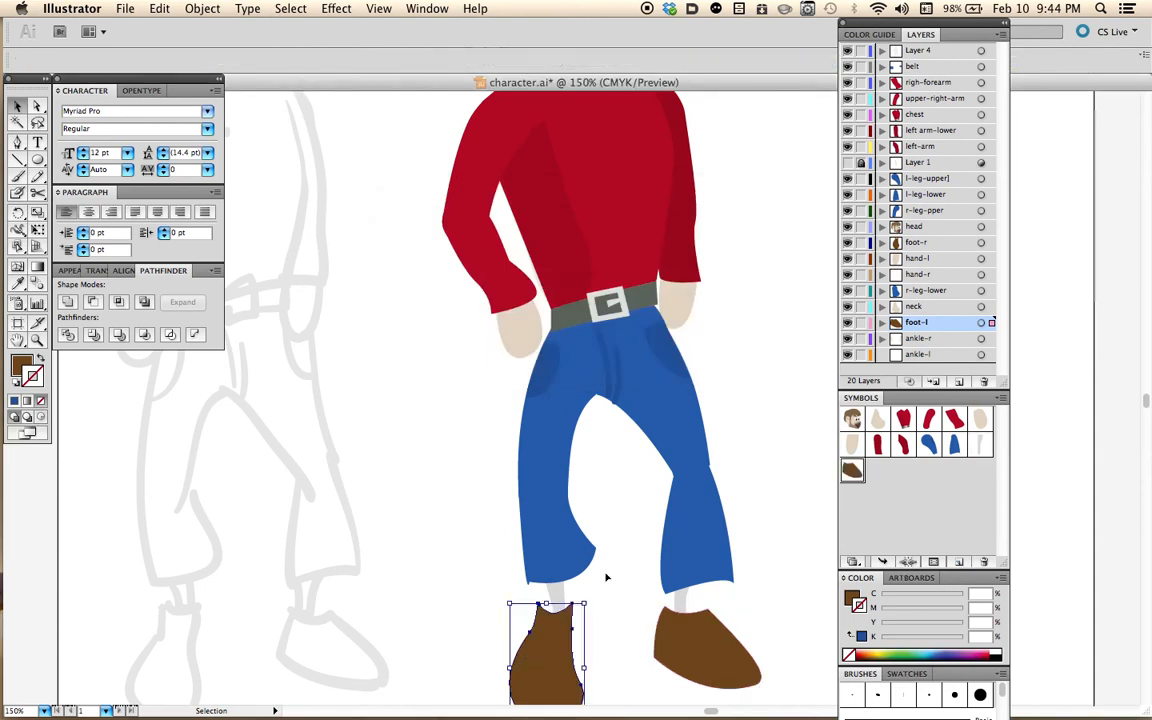
click(983, 561)
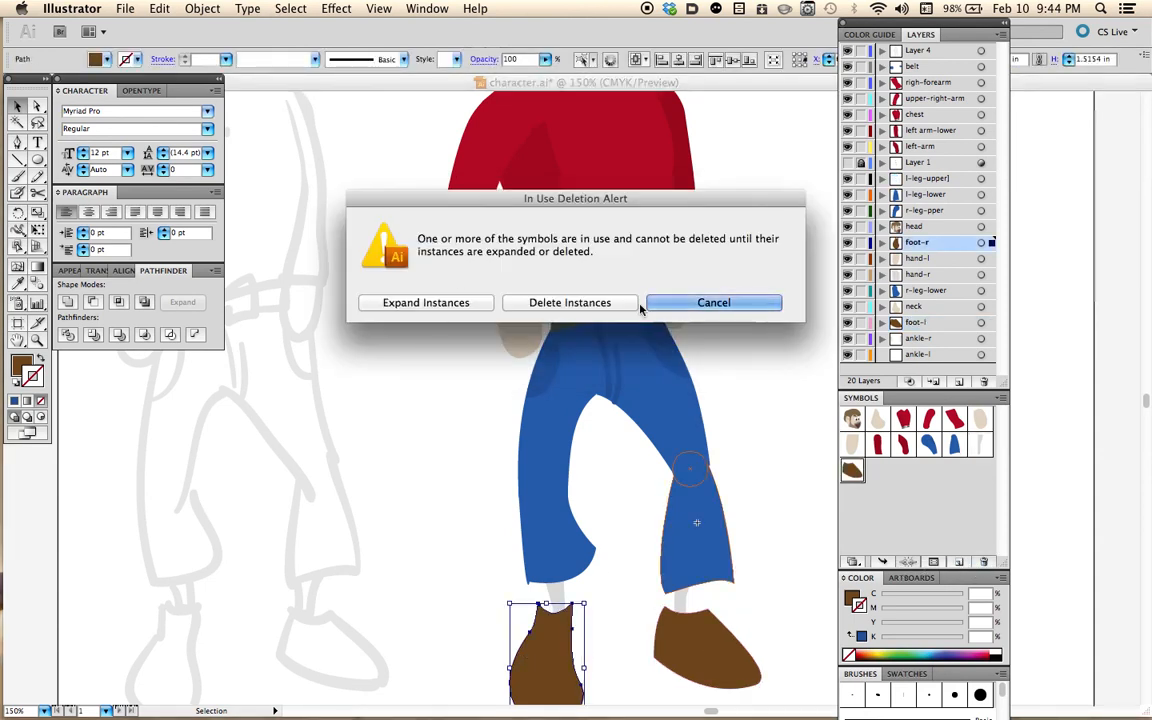
click(655, 303)
click(960, 562)
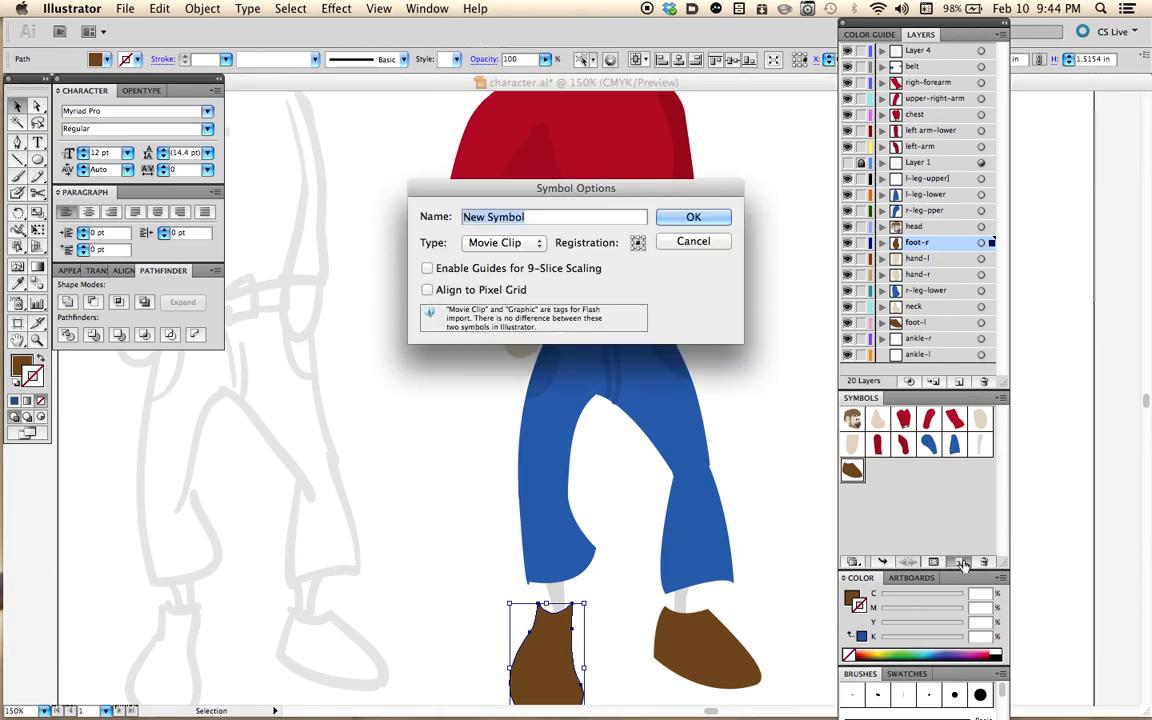
text(fiot)
key(BackSpace)
key(BackSpace)
key(BackSpace)
text(oot-r)
key(Return)
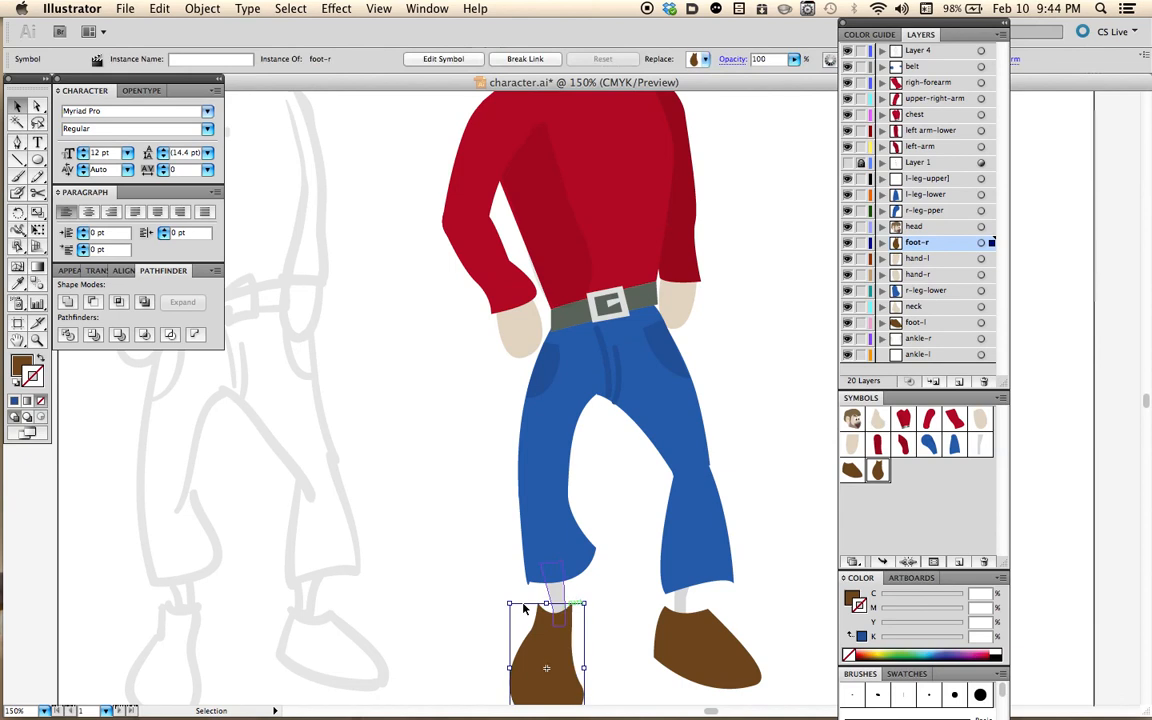
Create a Movie Clip symbol named "ankle-r" from the grey ankle shape above the right shoe.
click(553, 592)
click(958, 563)
text(ankle-r)
key(Return)
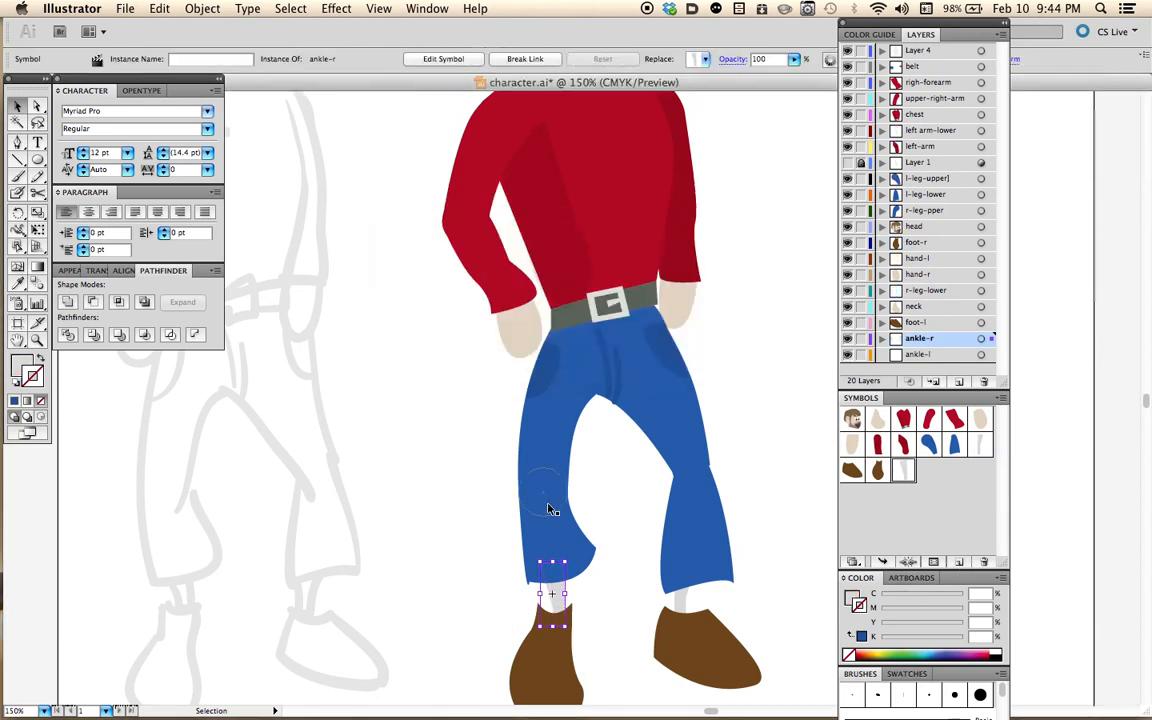
Create a Movie Clip symbol named "right-calf" from the lower right leg group.
click(555, 455)
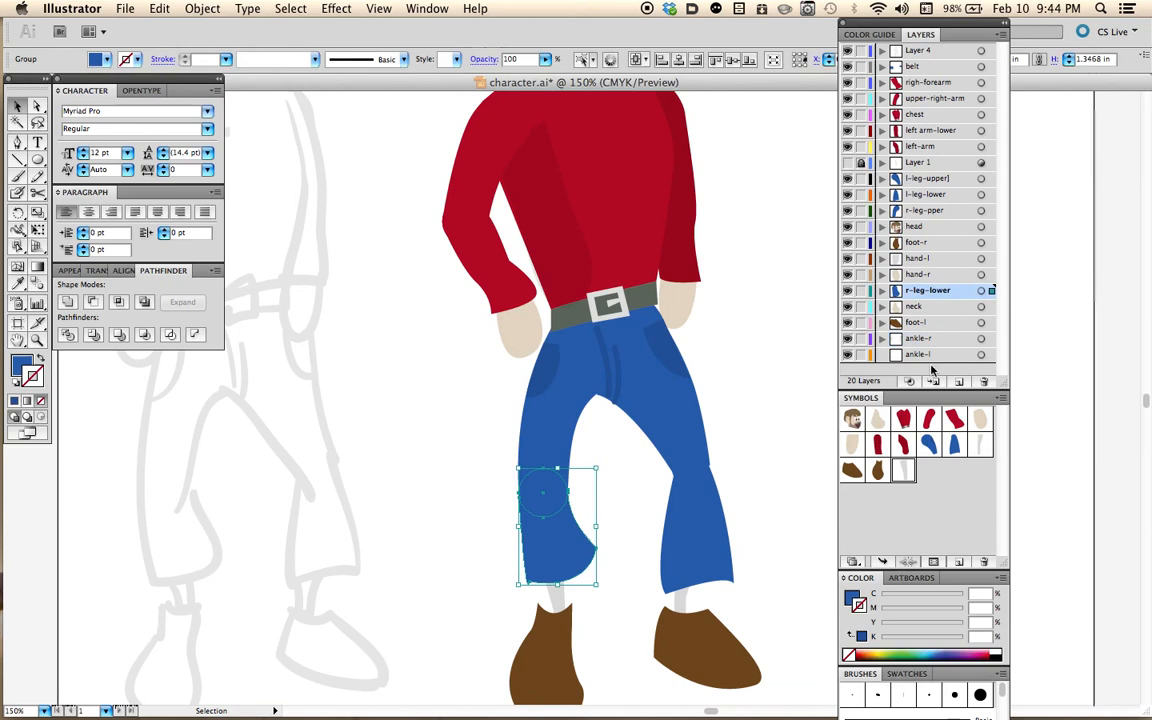
click(960, 563)
text(right-calf)
key(Return)
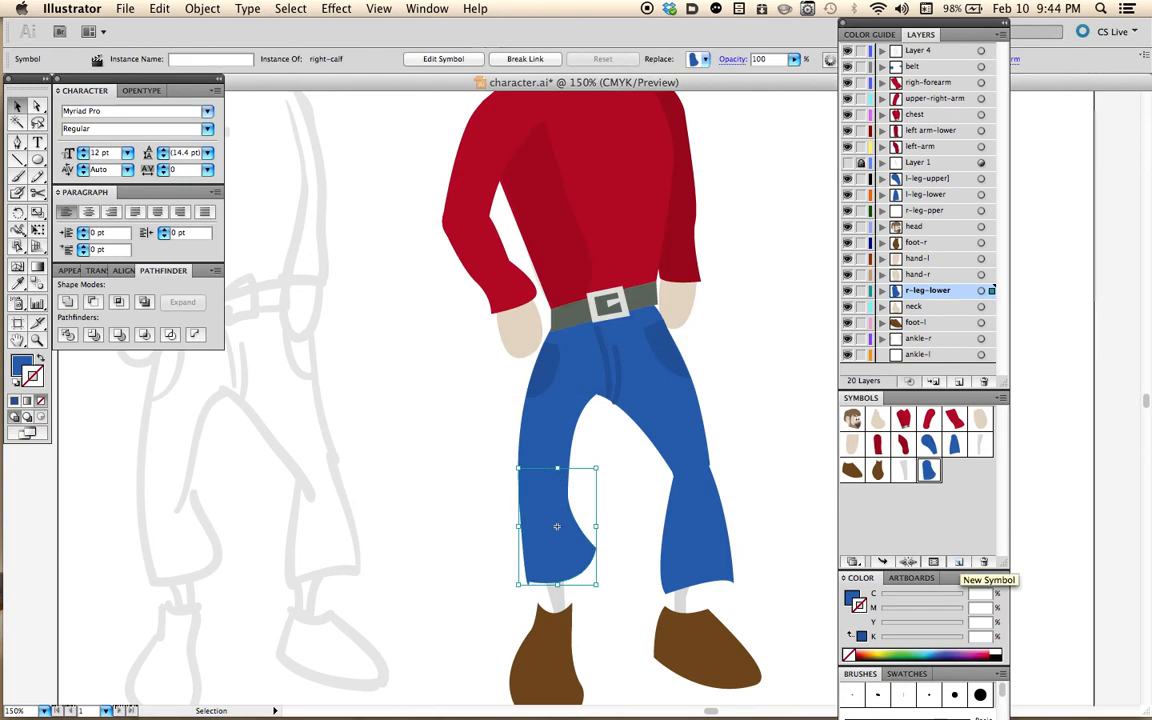
Create a Movie Clip symbol named "right-leg" from all the artwork on the upper right leg layer.
click(585, 410)
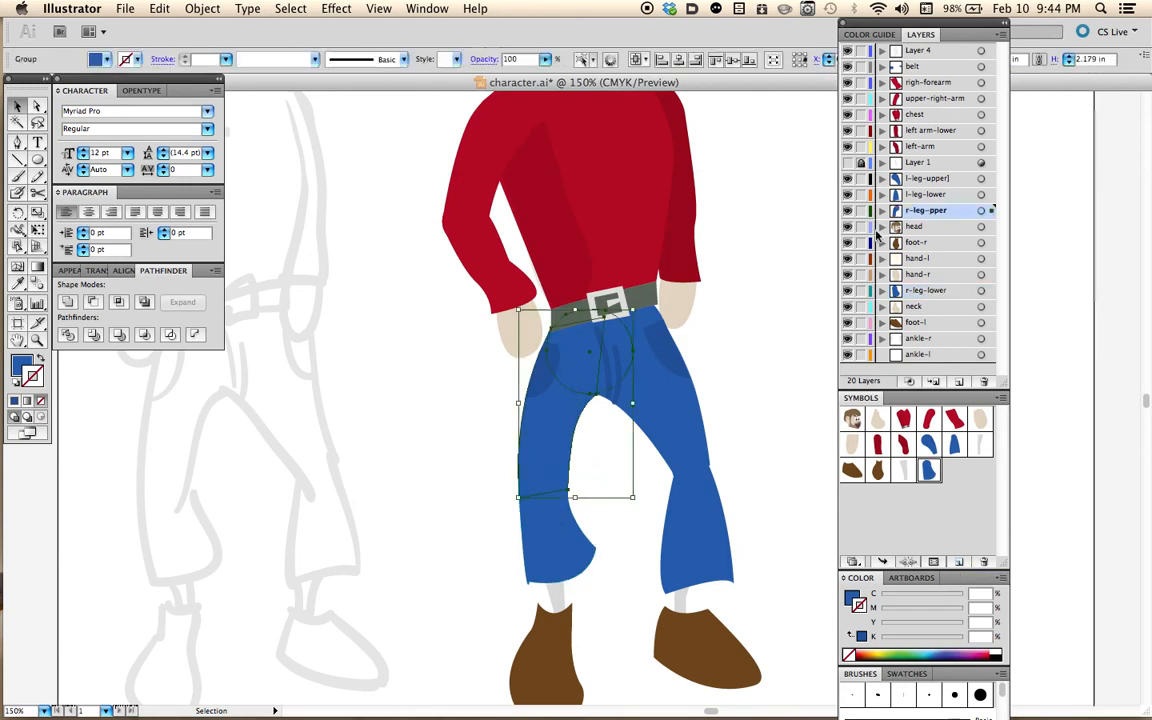
click(981, 211)
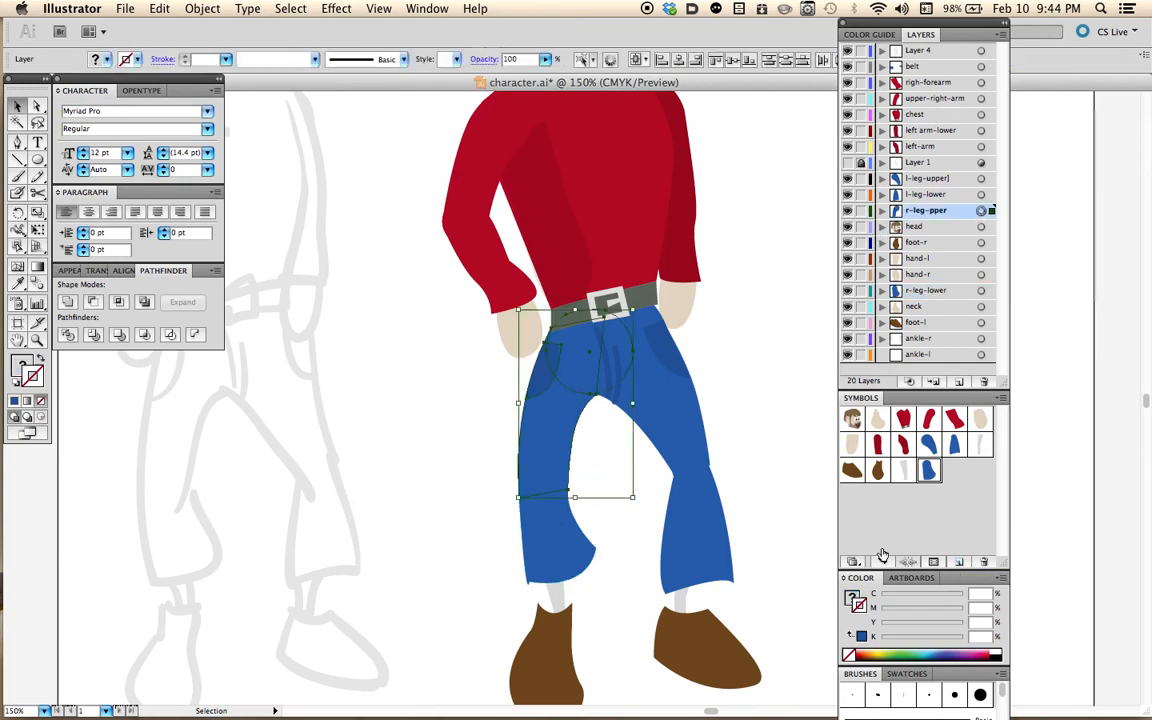
click(964, 562)
text(r)
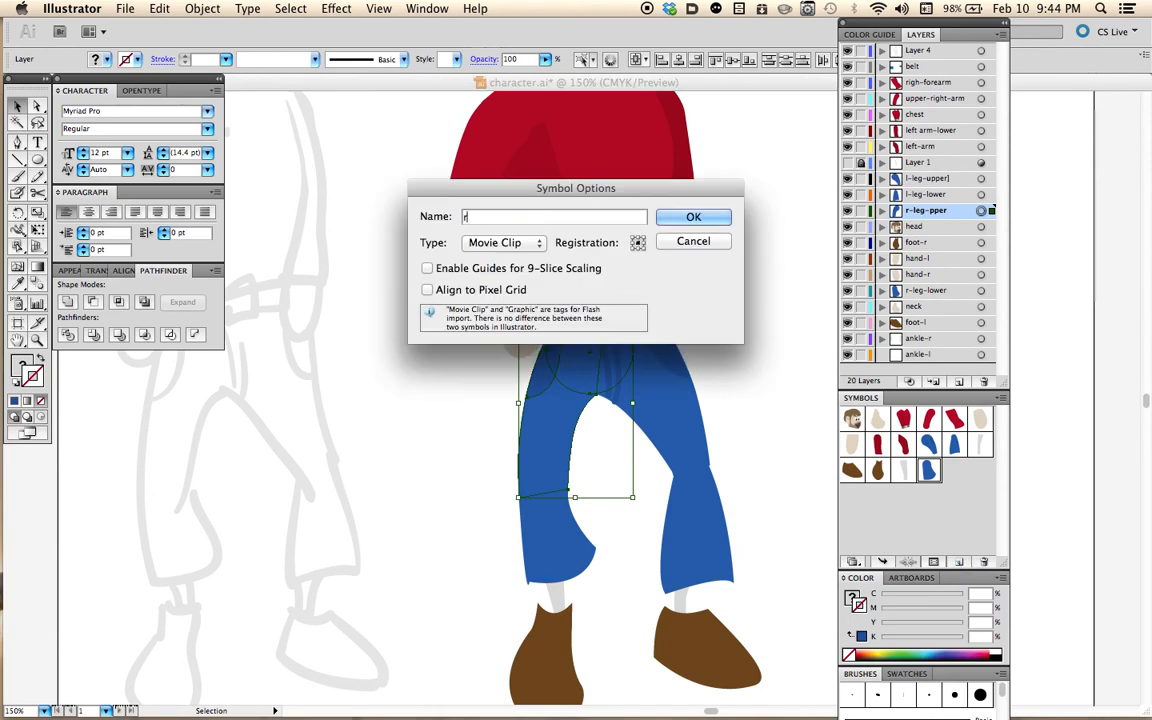
text(ight-leg)
key(Return)
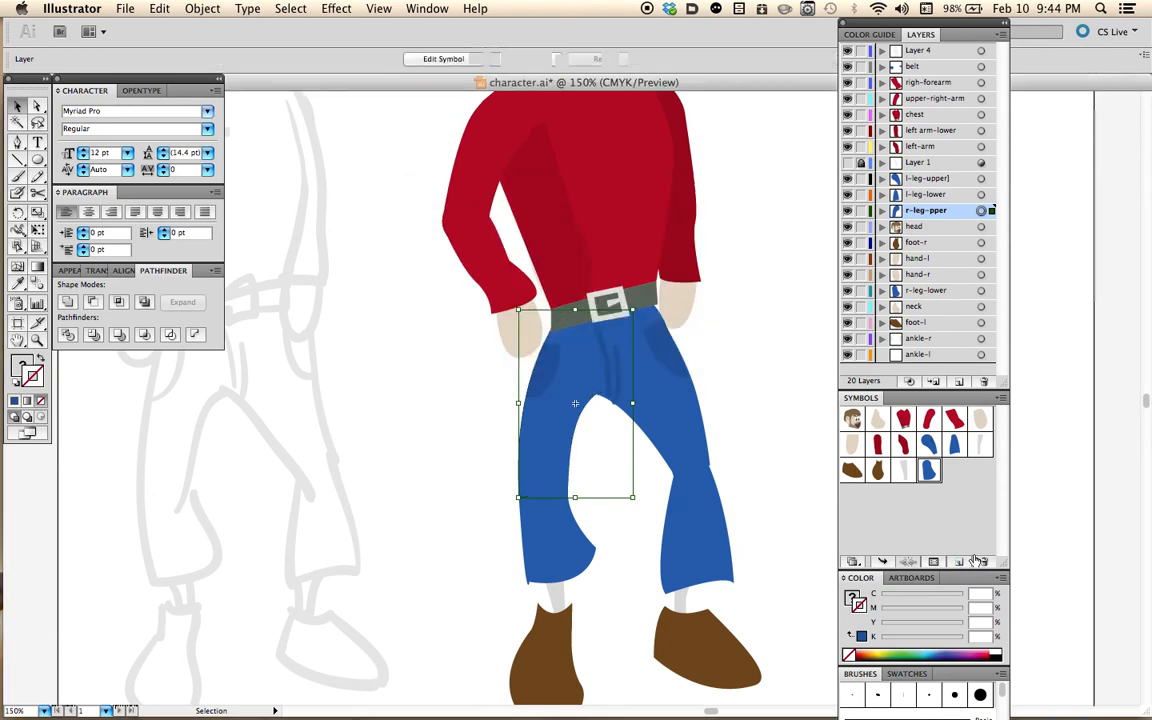
Select and copy the entire coloured character, from head to shoes.
click(728, 441)
alt+super+click(715, 455)
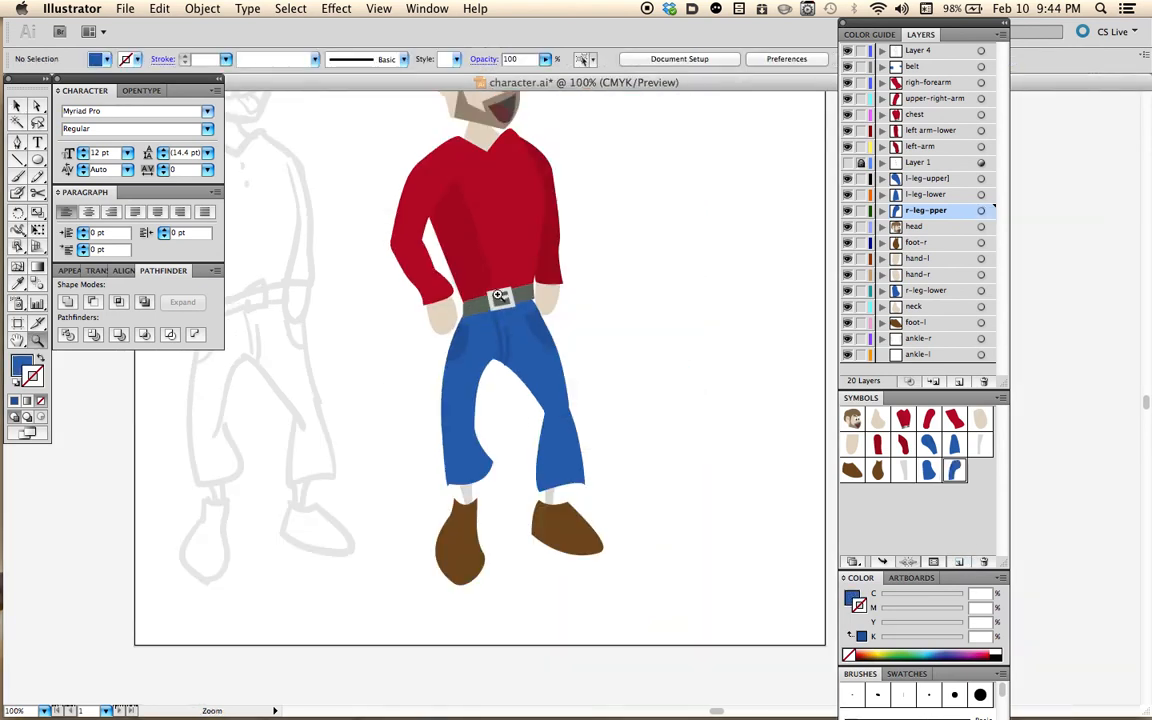
drag(400, 105, 700, 535)
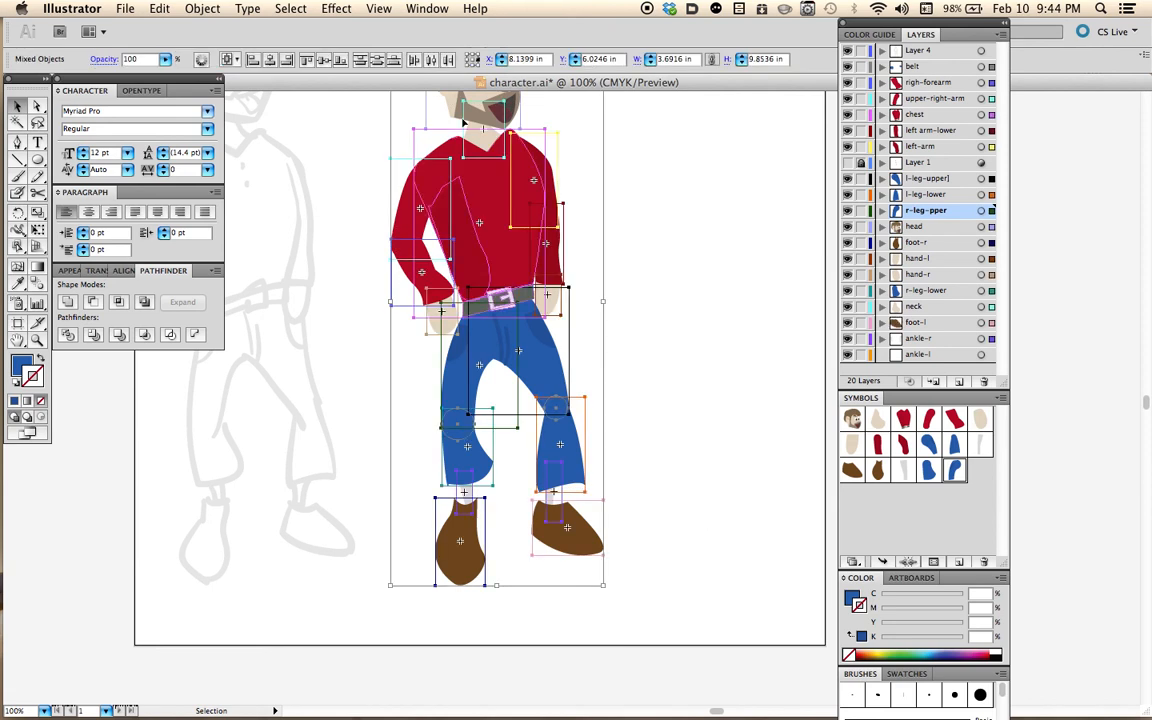
scroll(693, 392, up, 2)
scroll(693, 392, up, 3)
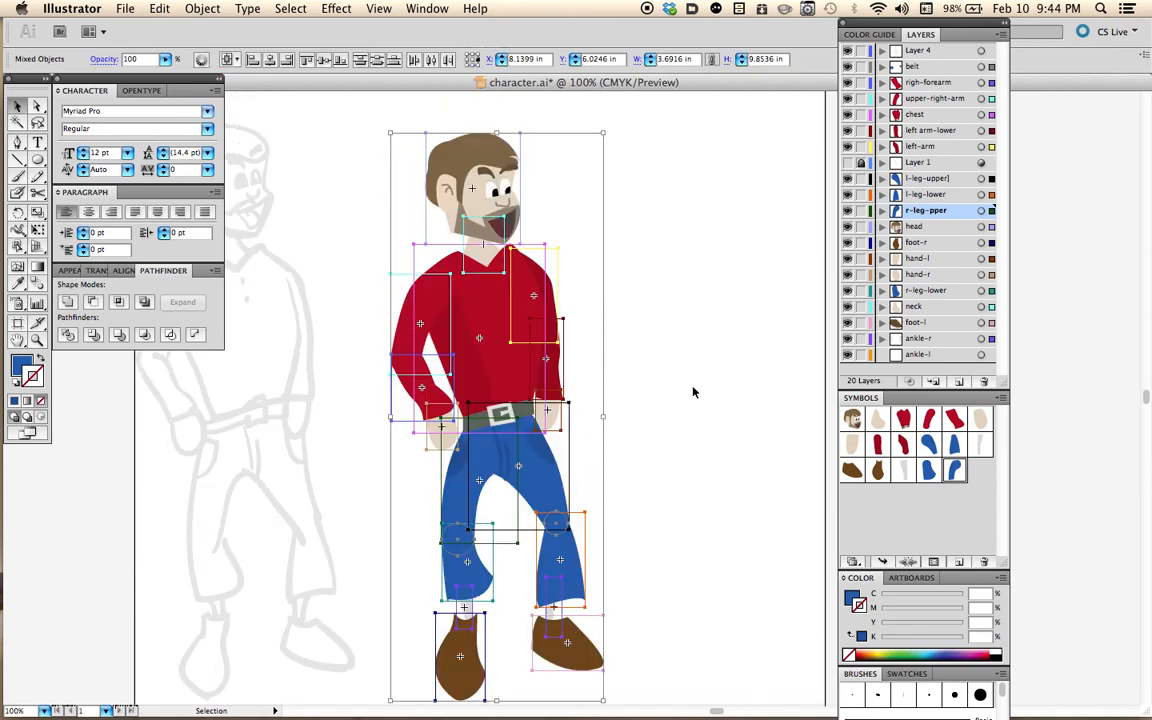
Switch to Flash and paste the character using AI File Importer preferences, applying recommended import settings and maintaining layers.
key(super+Tab)
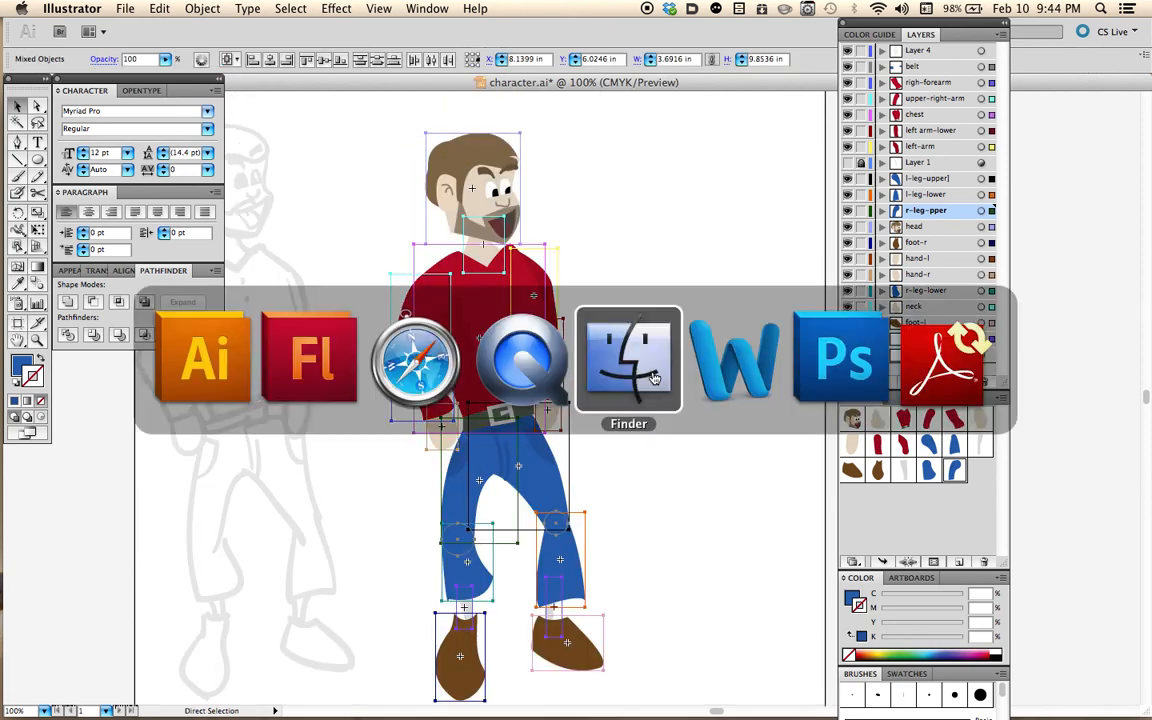
click(336, 375)
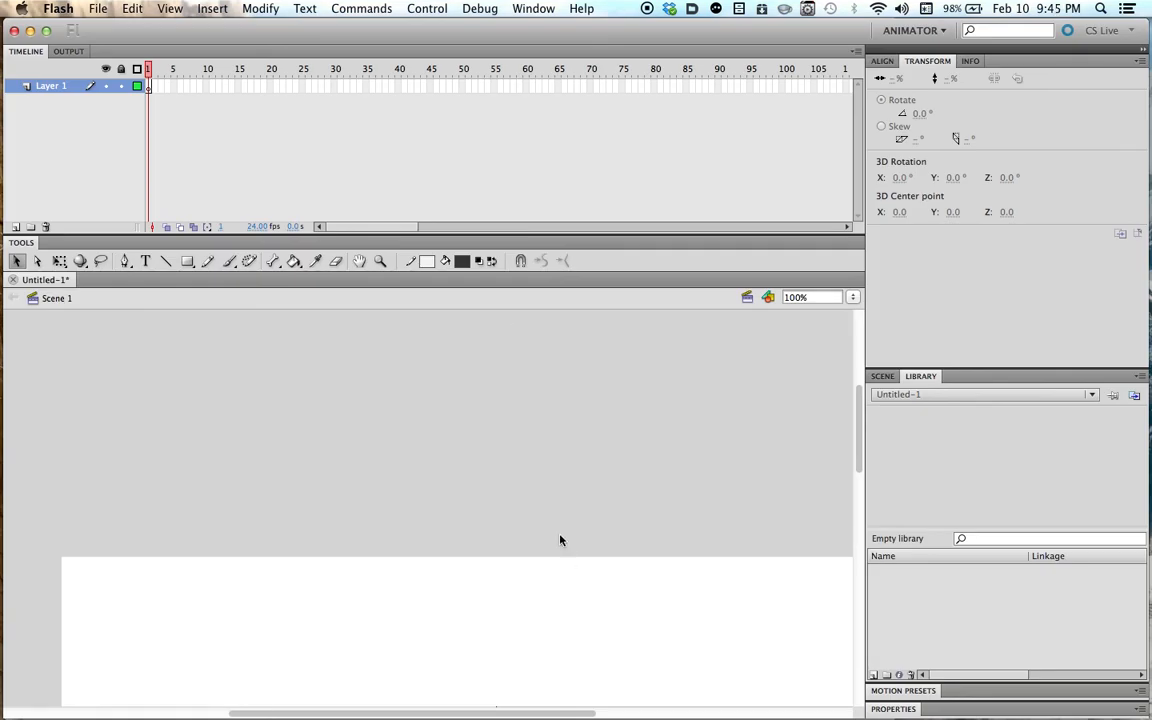
scroll(566, 547, down, 5)
key(super+minus)
key(super+minus)
key(super+minus)
key(super+minus)
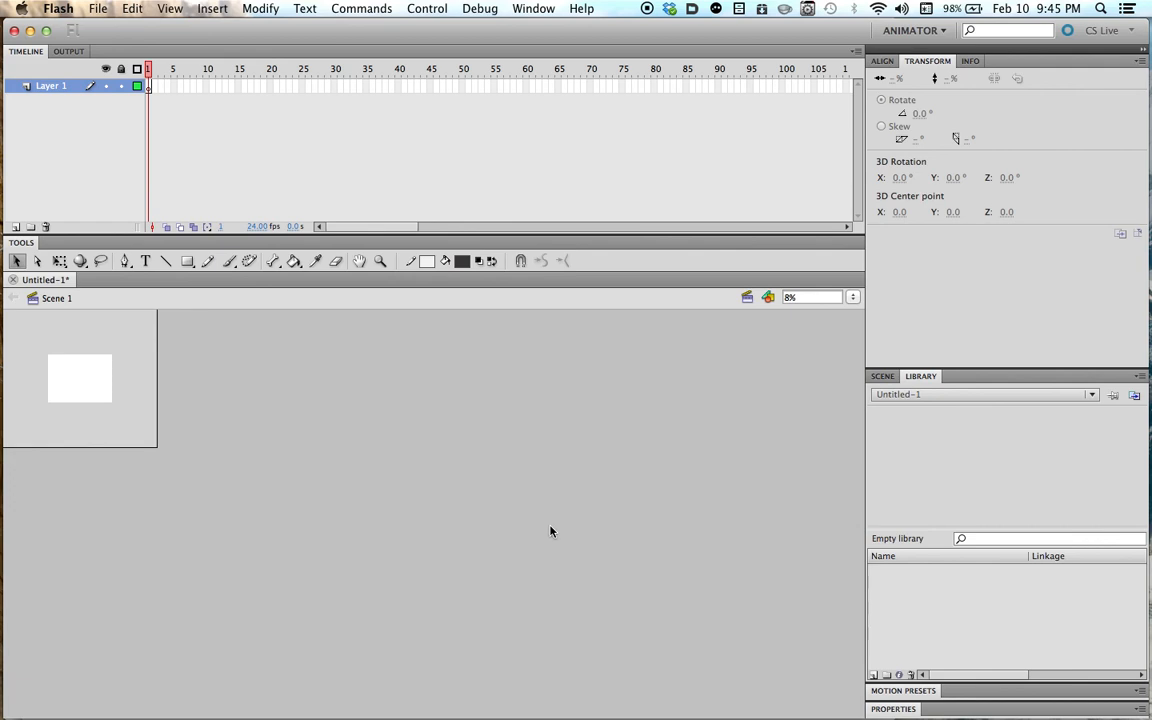
key(super+equal)
key(super+equal)
key(super+equal)
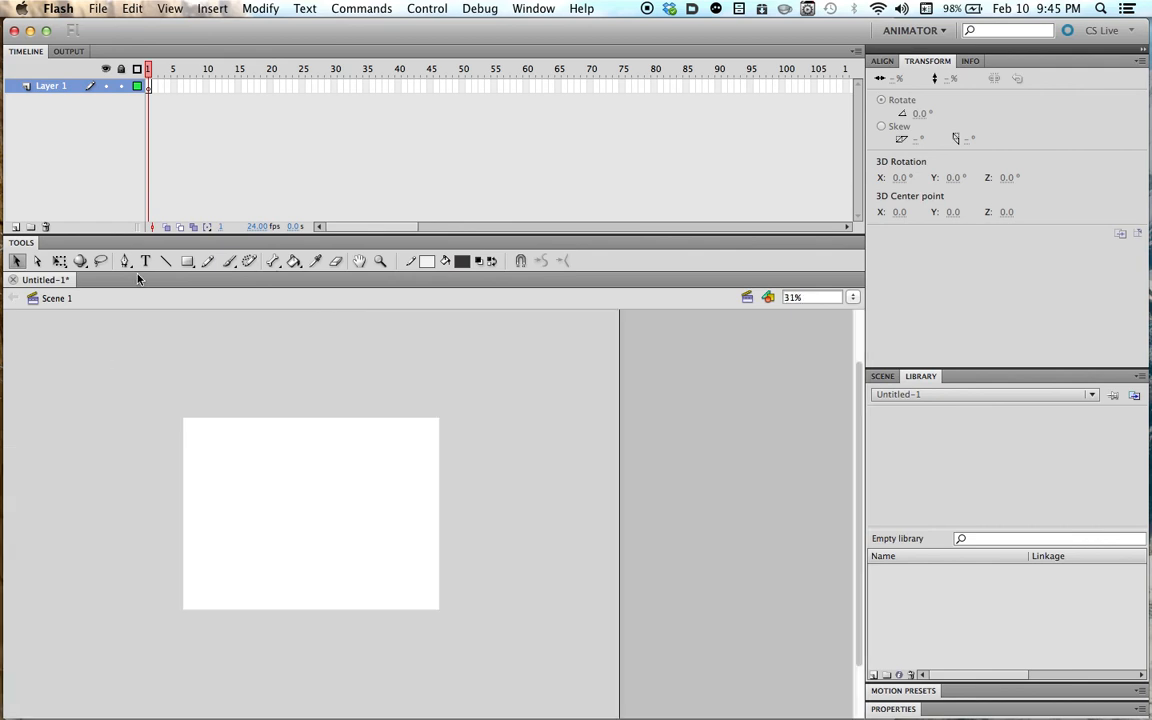
key(super+v)
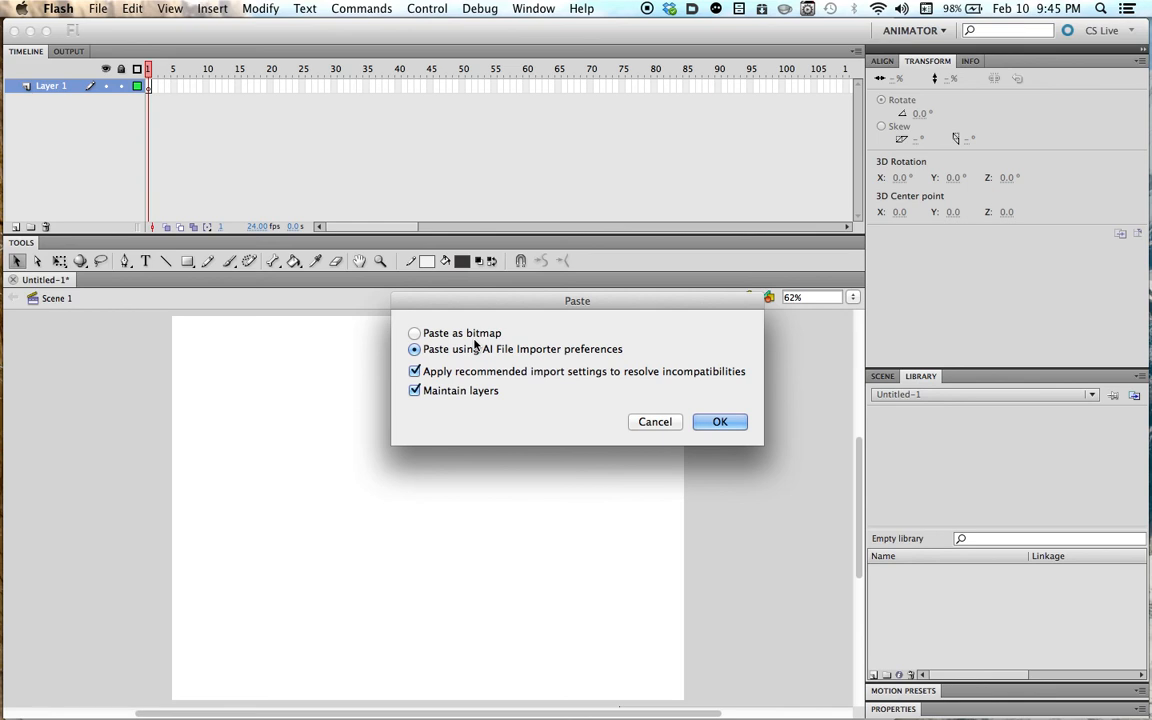
click(719, 423)
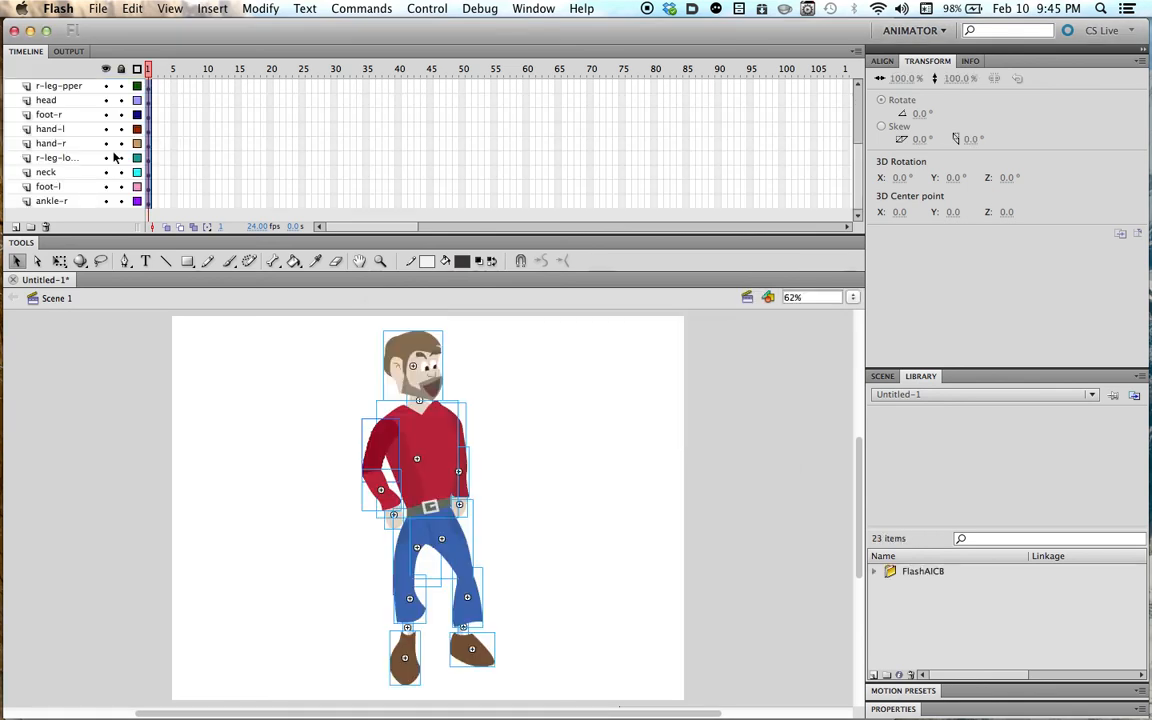
Examine the pasted character's timeline layers and its body parts on the stage up close.
scroll(100, 157, up, 3)
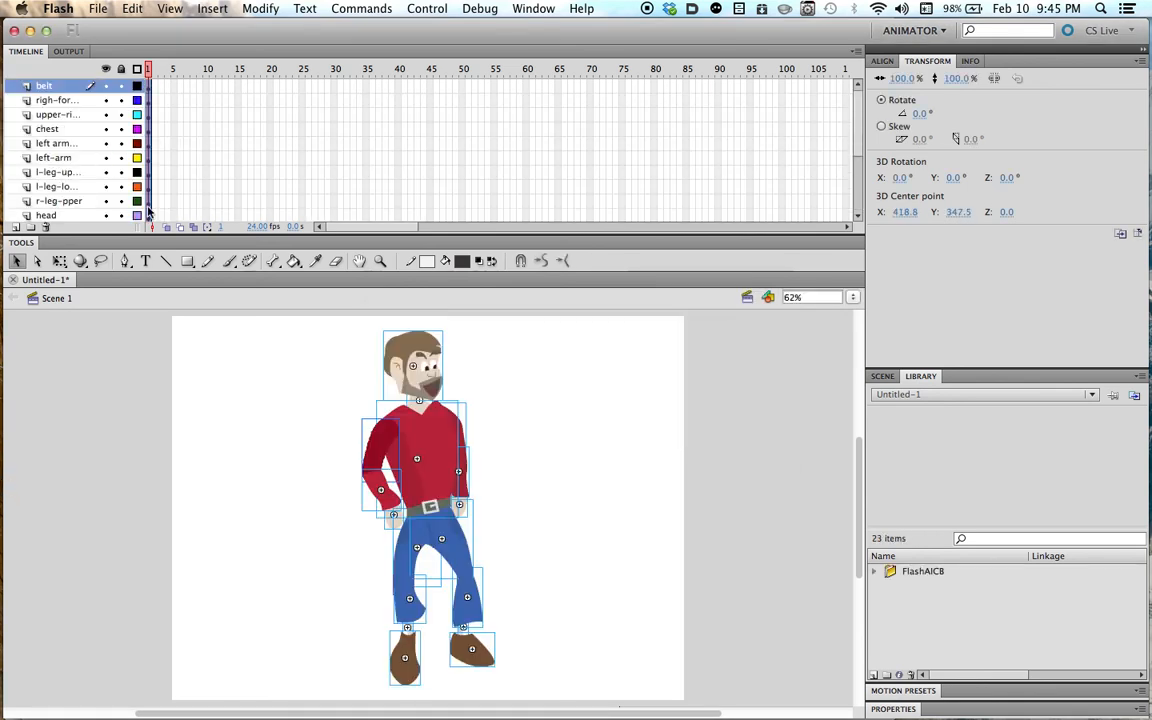
click(270, 416)
key(z)
click(397, 338)
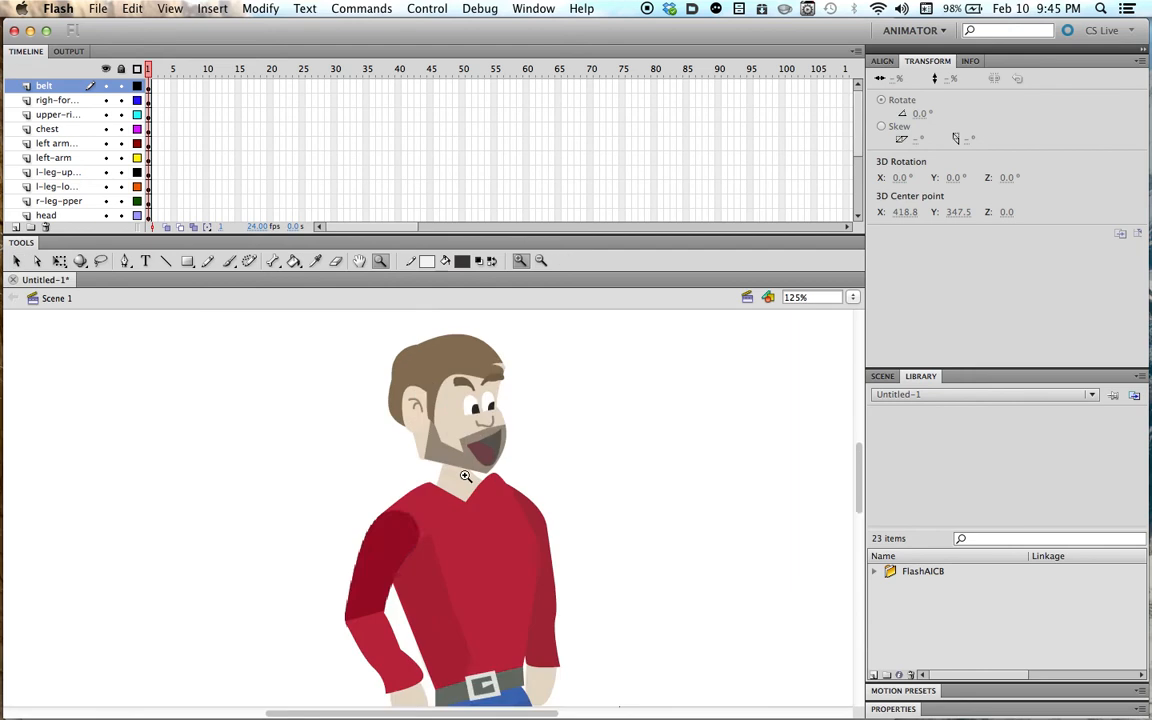
click(425, 428)
scroll(483, 497, down, 5)
key(v)
click(229, 468)
key(z)
alt+click(244, 538)
alt+click(371, 535)
click(445, 455)
key(v)
click(370, 377)
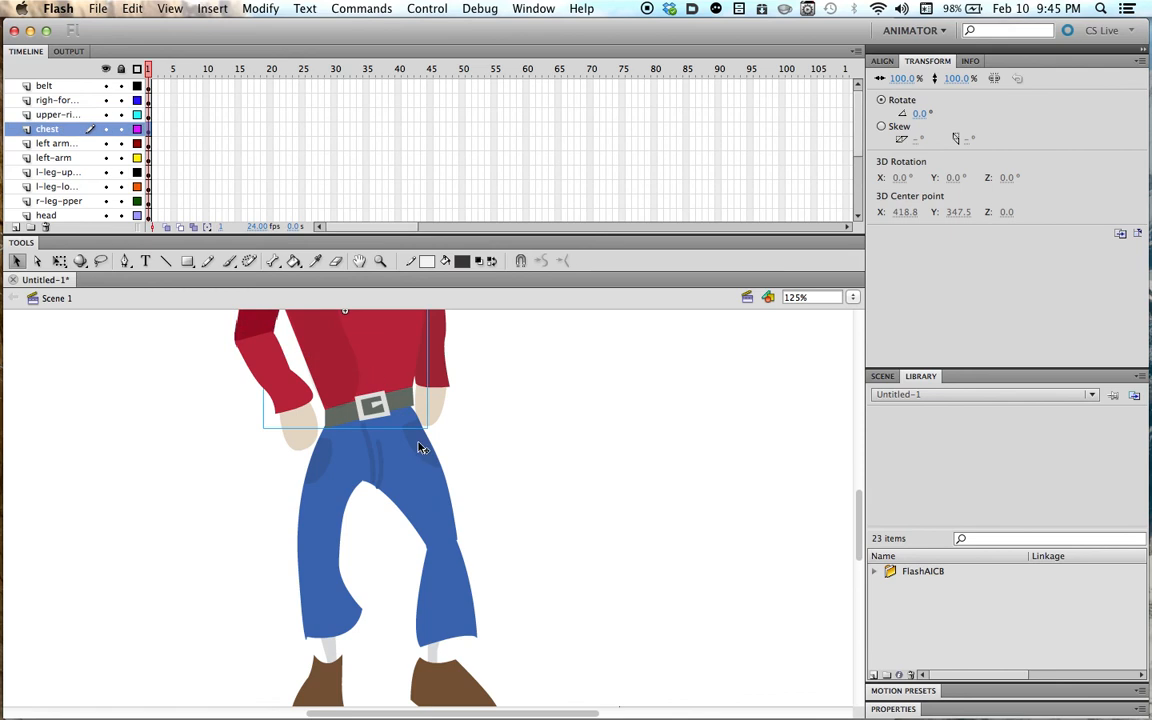
Check which timeline layers hold the head, lower left arm, left hand and chest by selecting each part on the stage.
scroll(501, 450, up, 6)
click(388, 568)
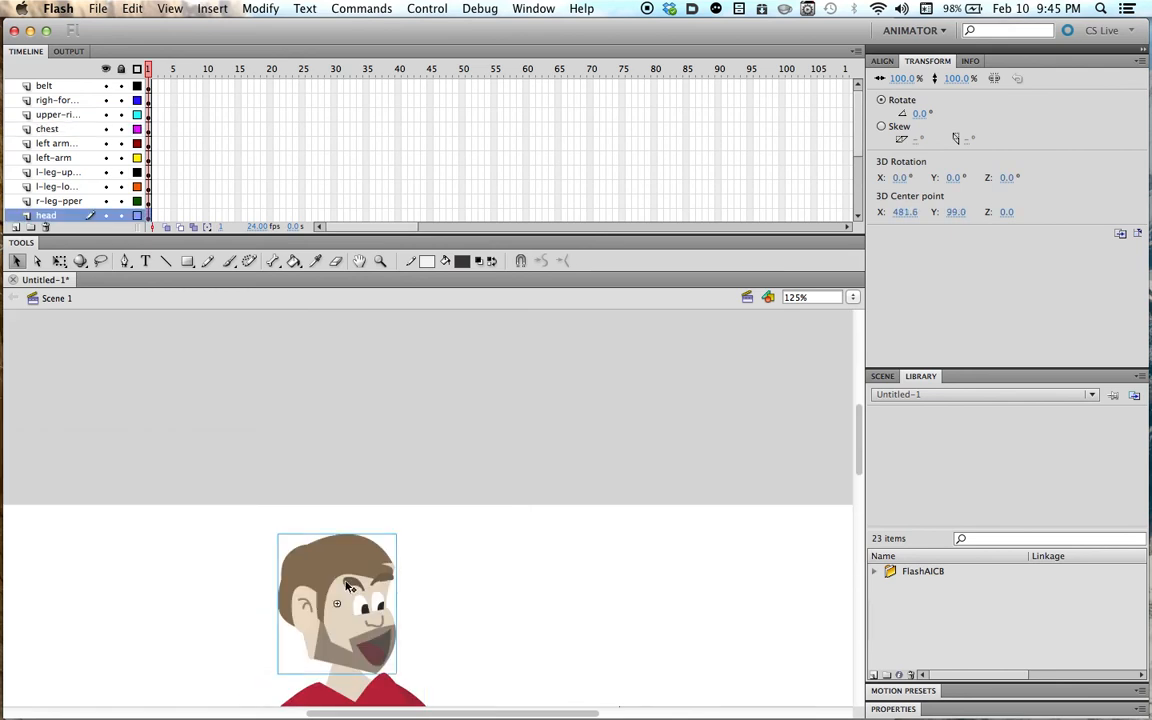
scroll(427, 560, down, 5)
click(443, 532)
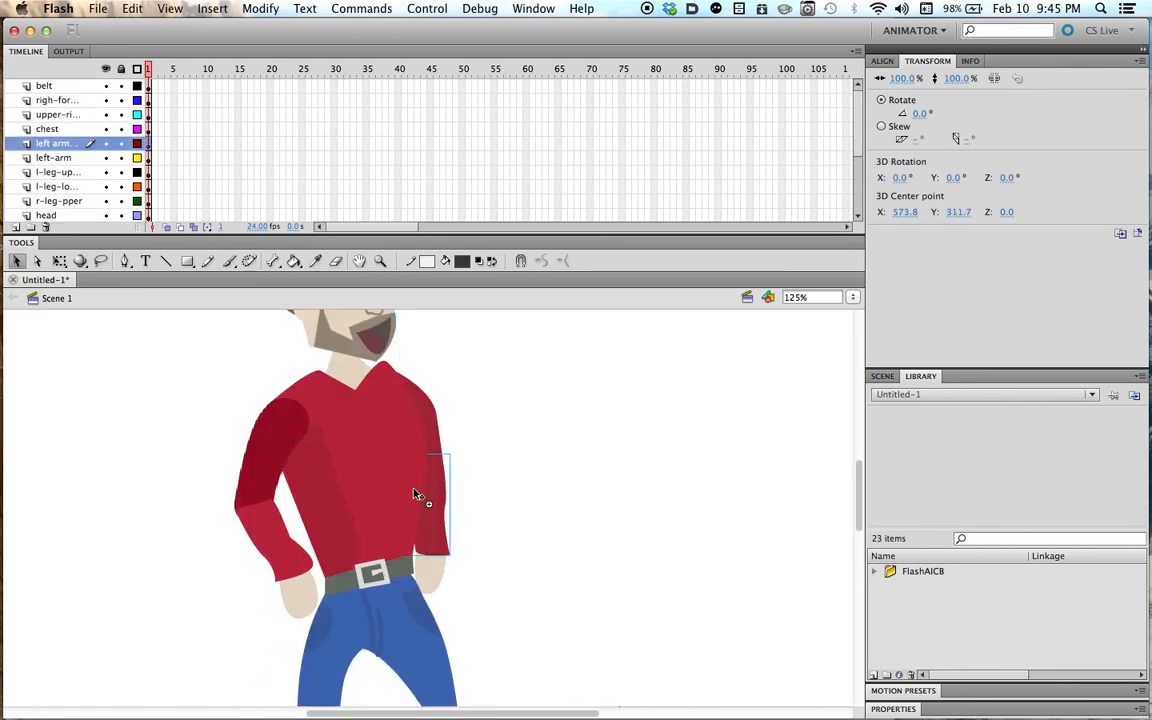
click(440, 455)
click(431, 575)
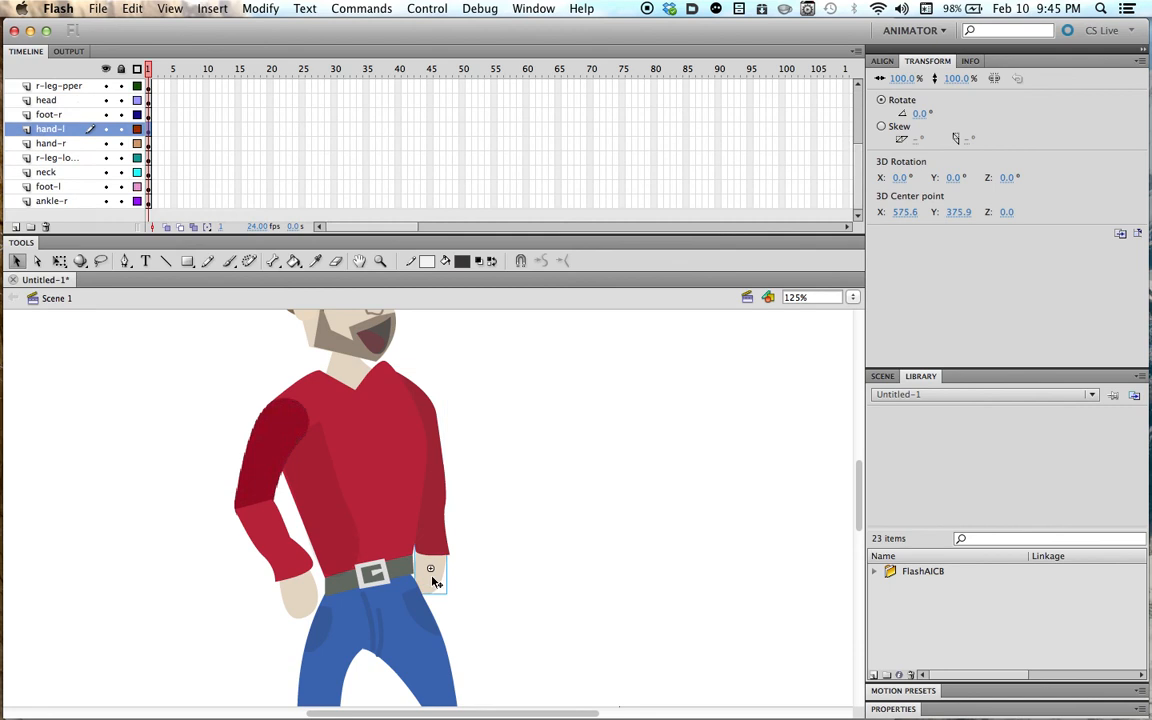
click(366, 489)
click(796, 440)
click(925, 395)
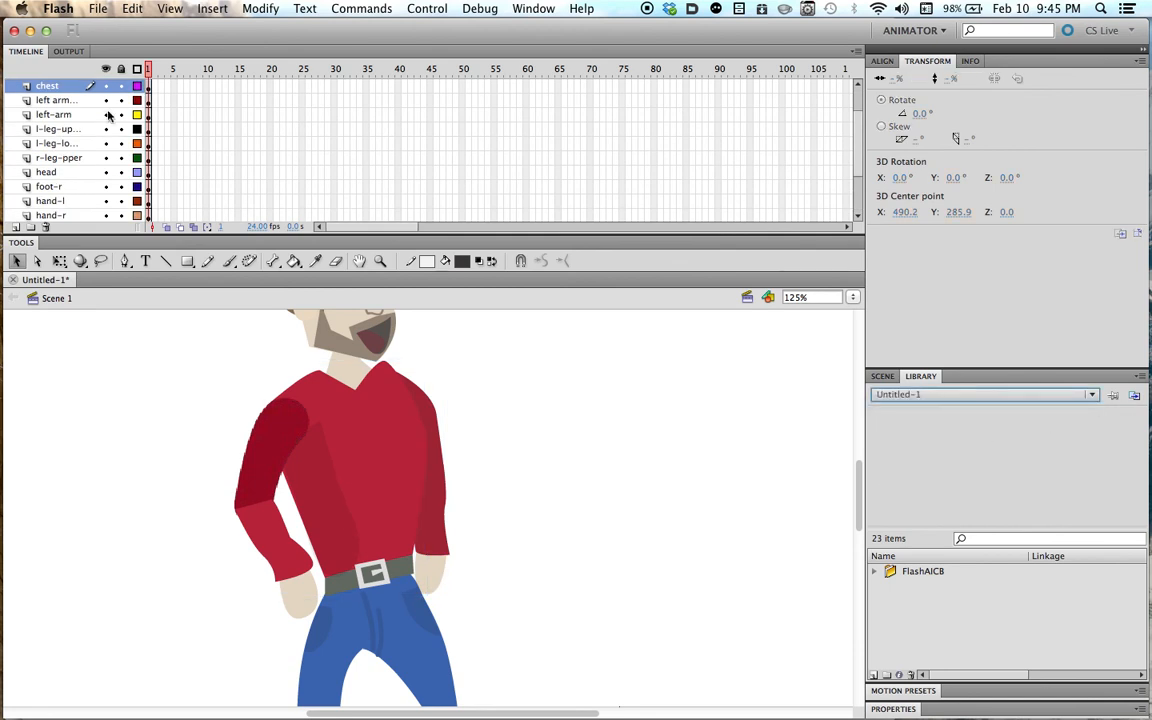
Examine the full timeline layer list, including the forearm's layer and the parts on layers r-leg-pper through ankle-r.
scroll(187, 104, up, 1)
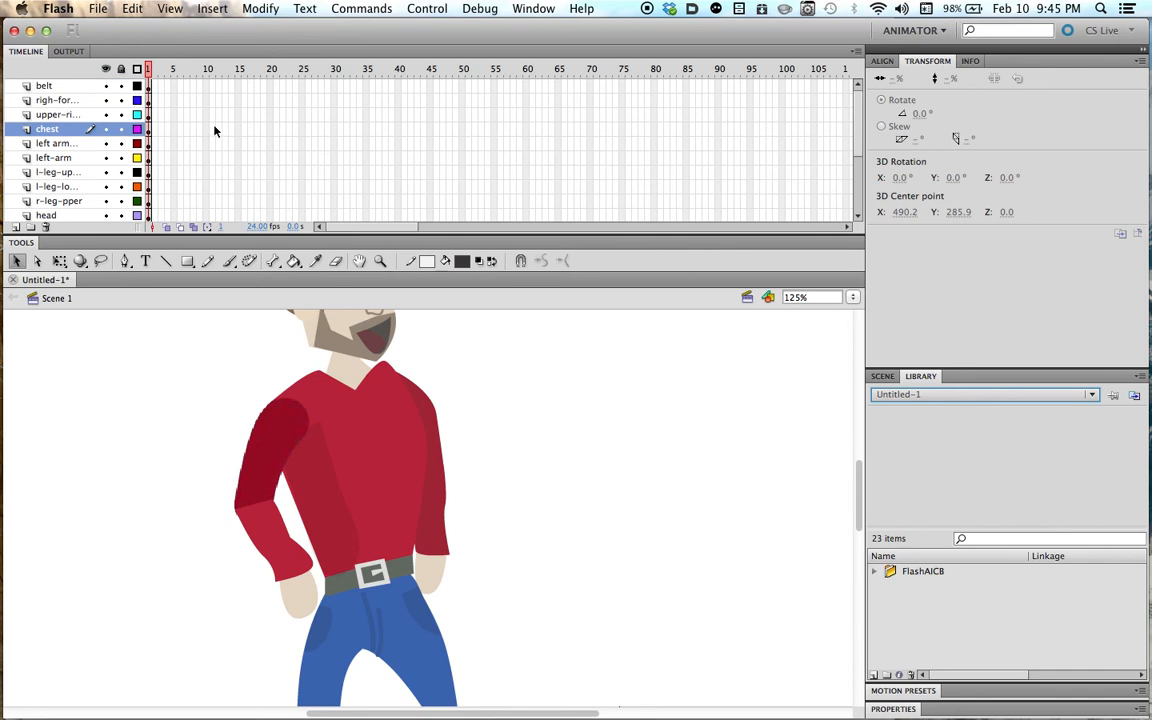
scroll(55, 165, down, 3)
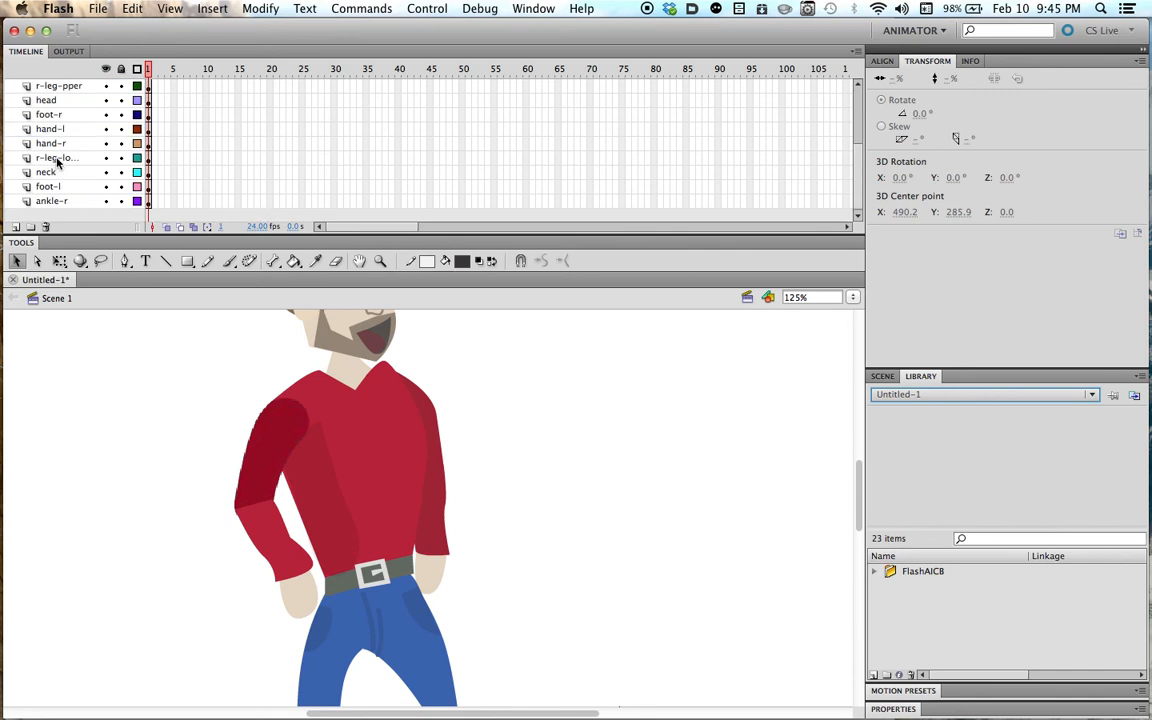
scroll(52, 155, up, 3)
scroll(48, 145, down, 3)
click(248, 510)
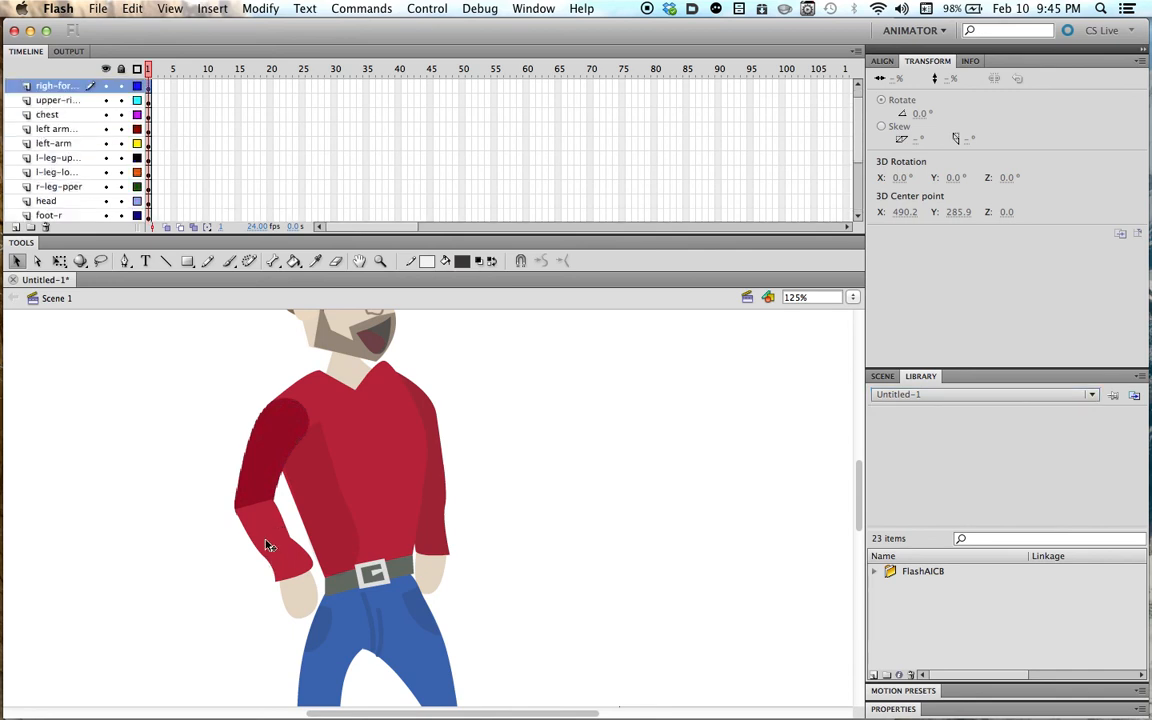
scroll(60, 200, down, 3)
click(66, 202)
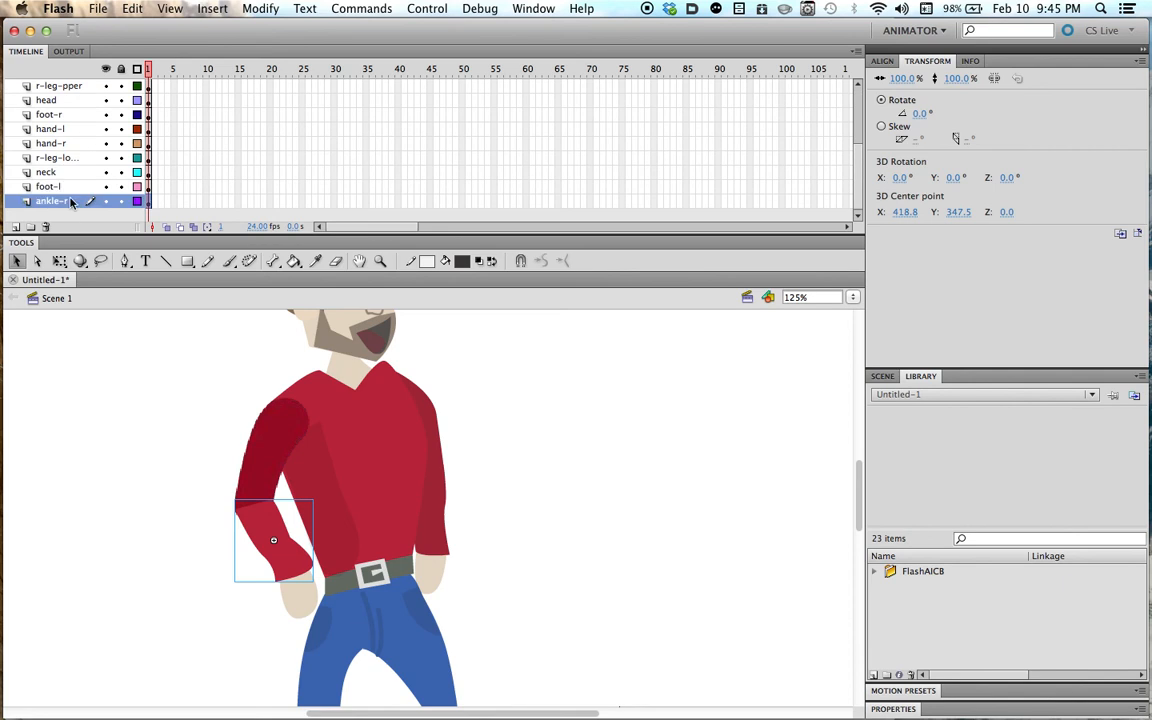
shift+click(60, 86)
scroll(63, 108, up, 4)
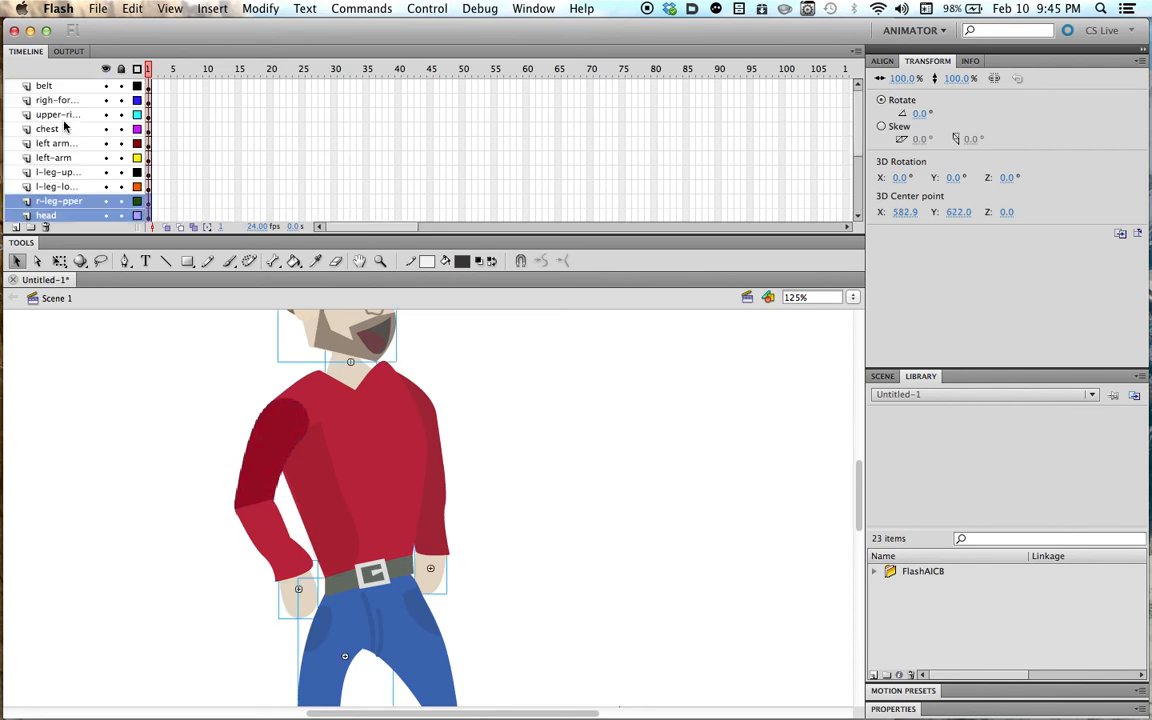
click(132, 364)
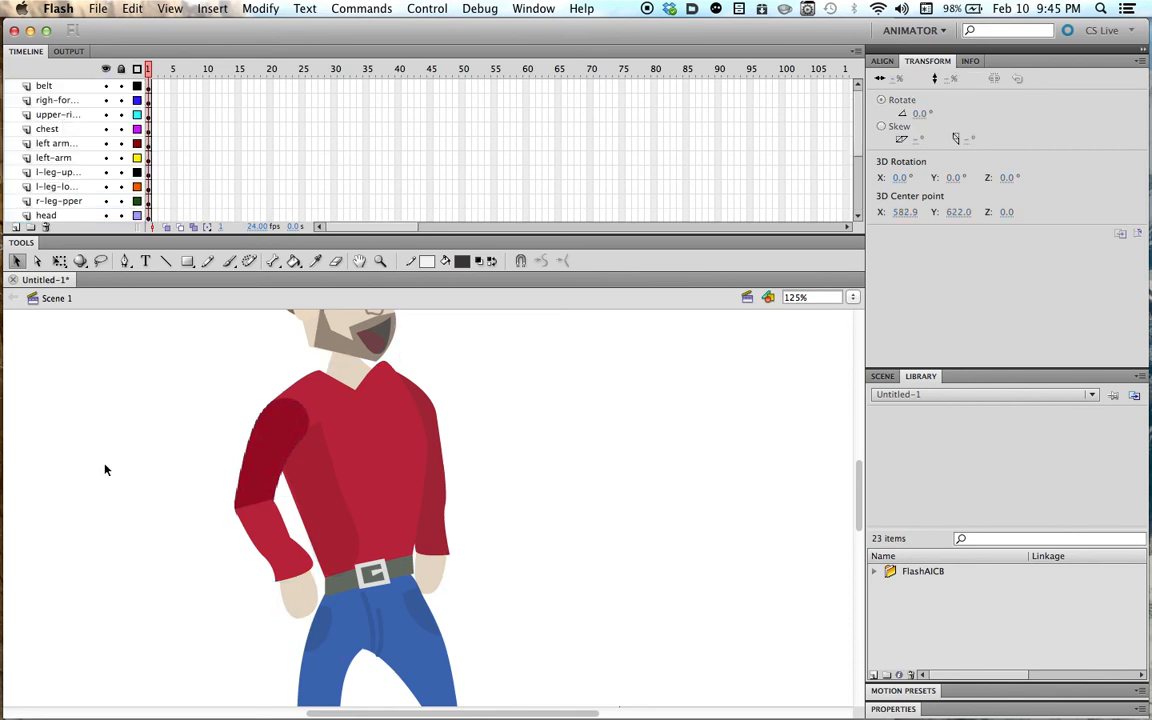
Move the jagged-edged upper right arm away from the torso and delete it from its layer.
key(z)
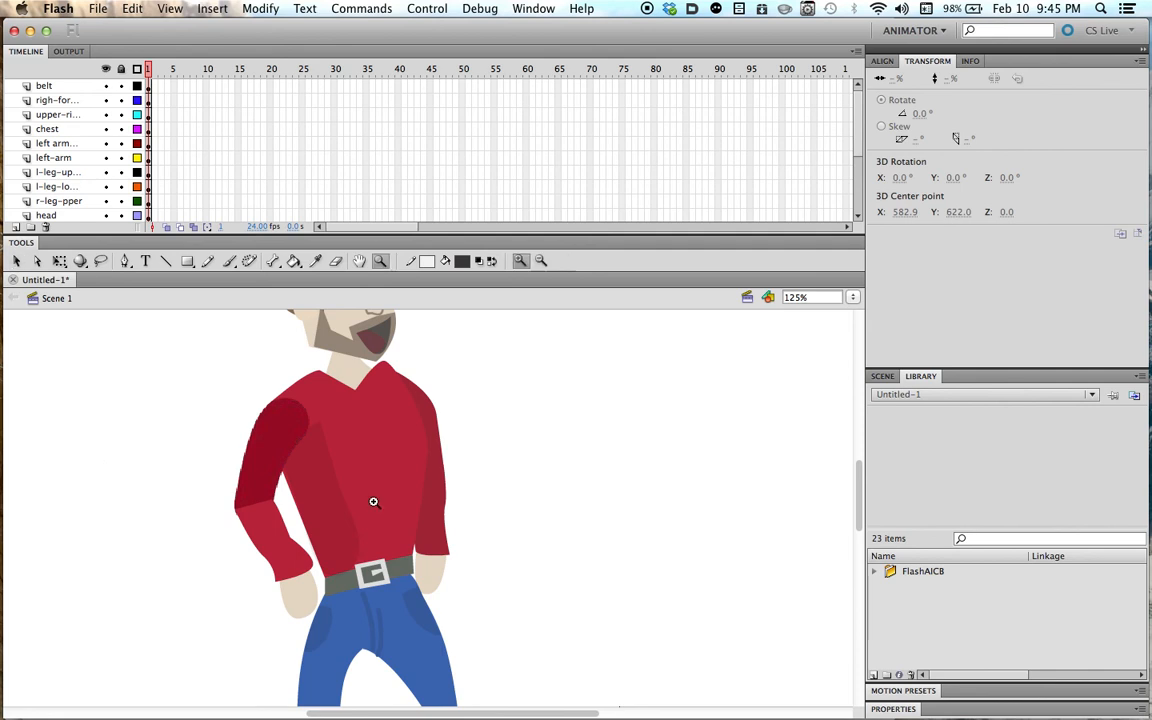
alt+click(375, 501)
scroll(467, 532, down, 3)
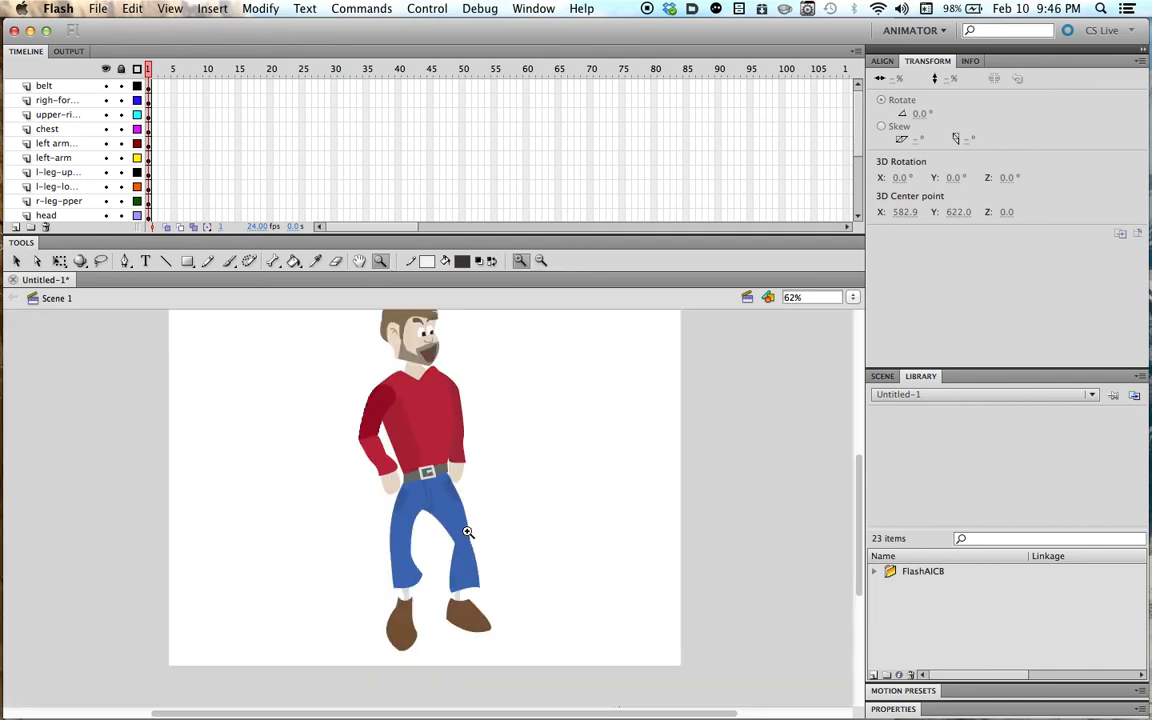
scroll(467, 532, up, 2)
double_click(392, 472)
key(v)
drag(468, 494, 323, 542)
click(57, 116)
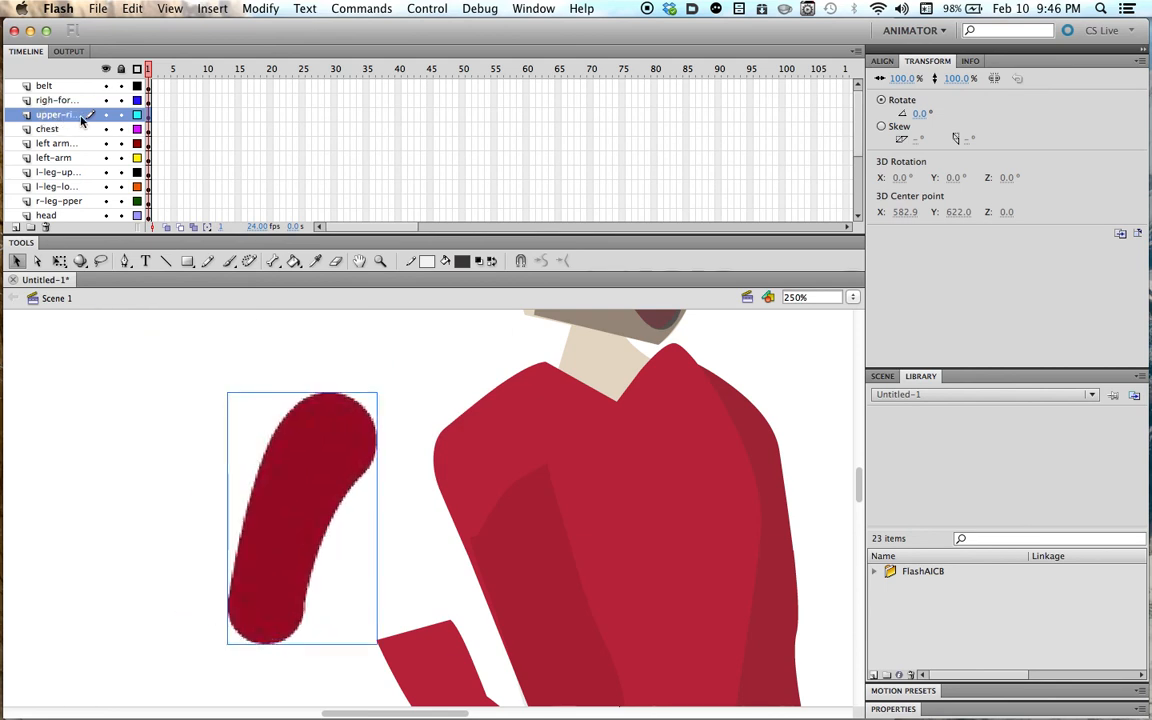
click(106, 116)
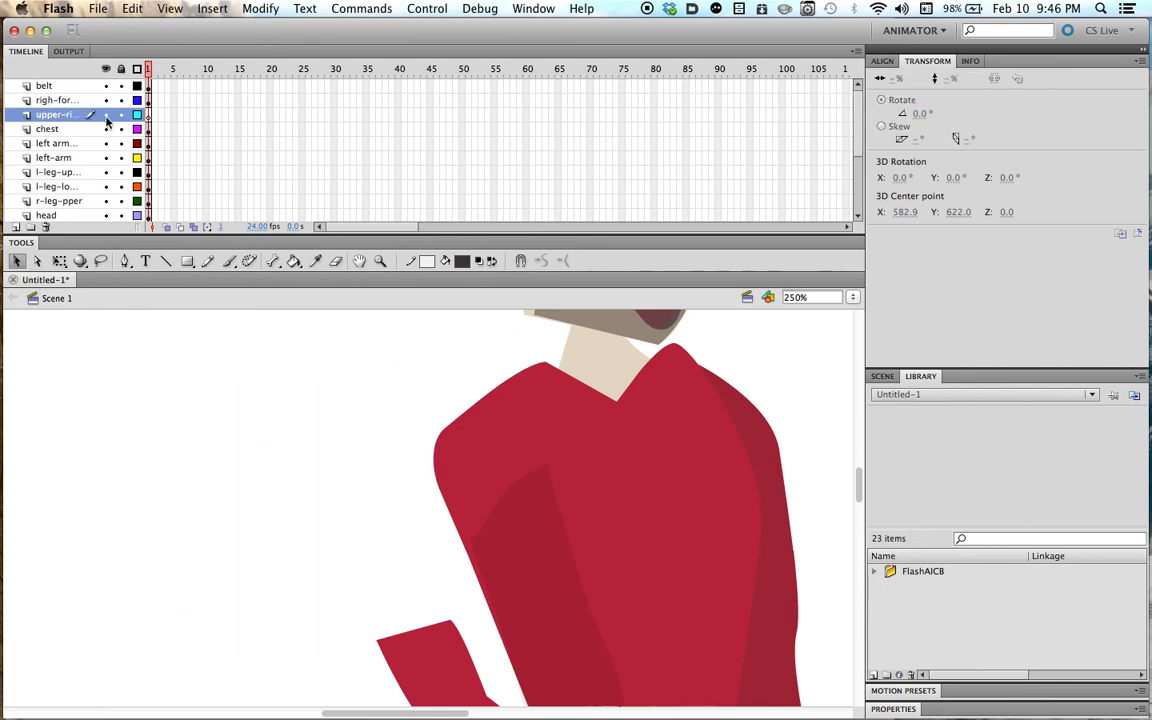
Switch to Illustrator, move the upper right arm symbol off the body, and undo that move.
key(super+Tab)
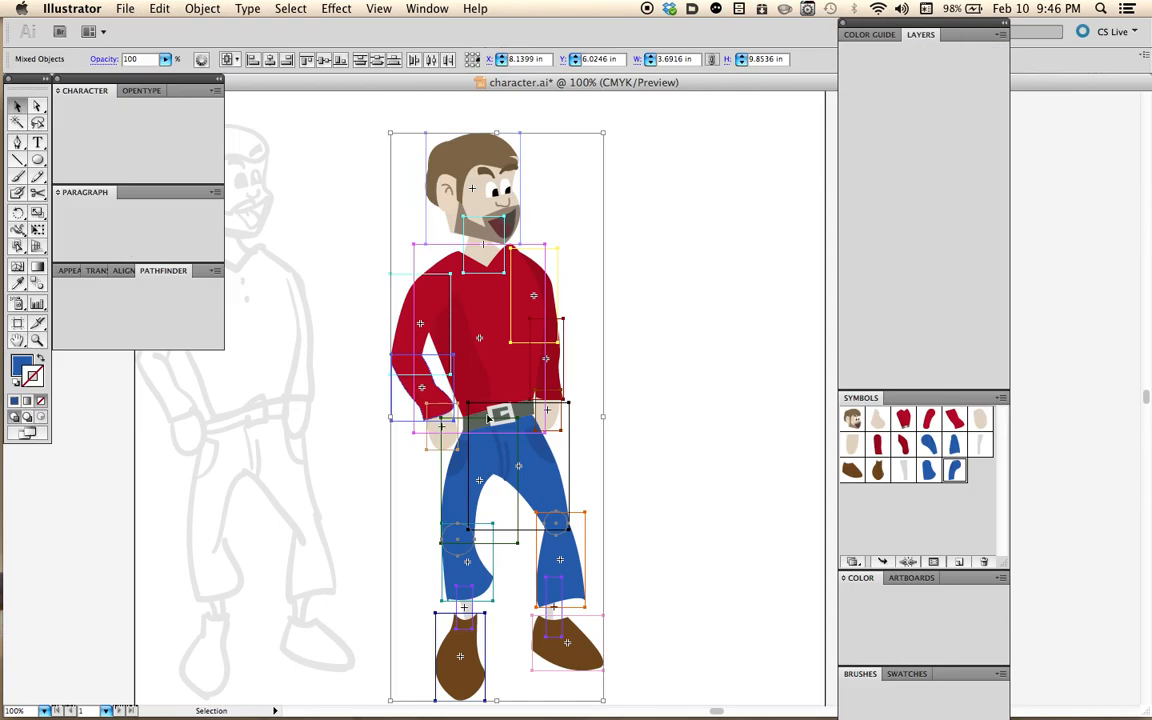
click(766, 378)
key(z)
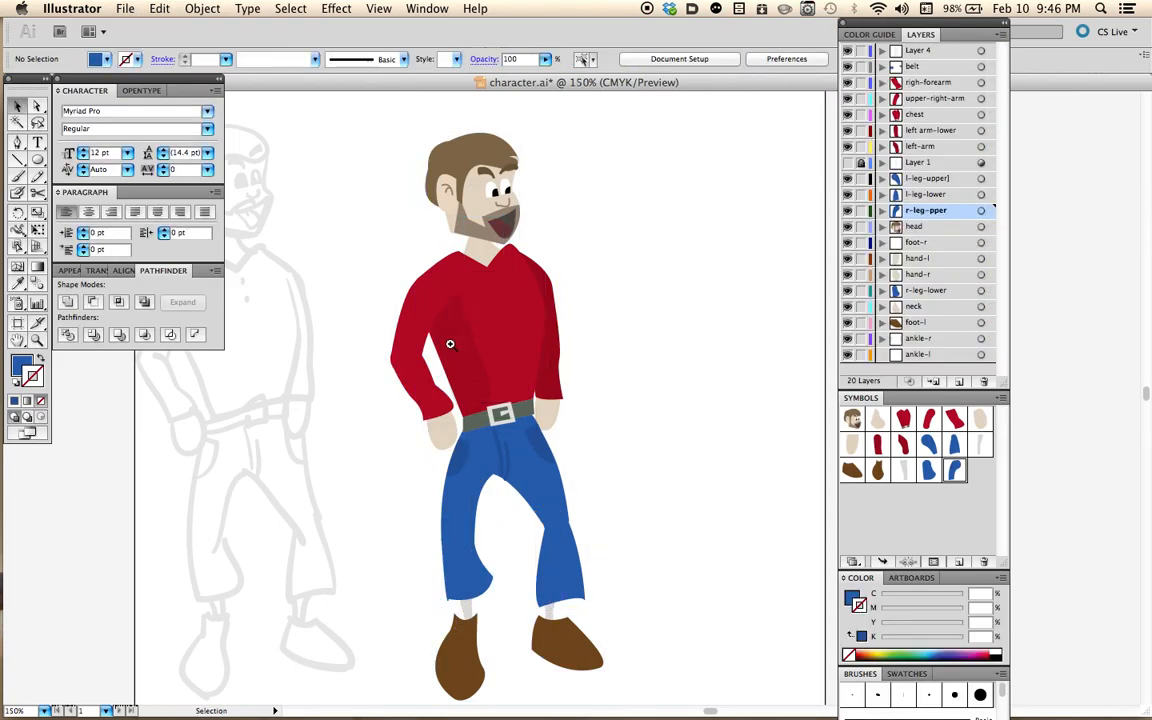
click(469, 319)
key(v)
click(517, 371)
drag(517, 371, 379, 280)
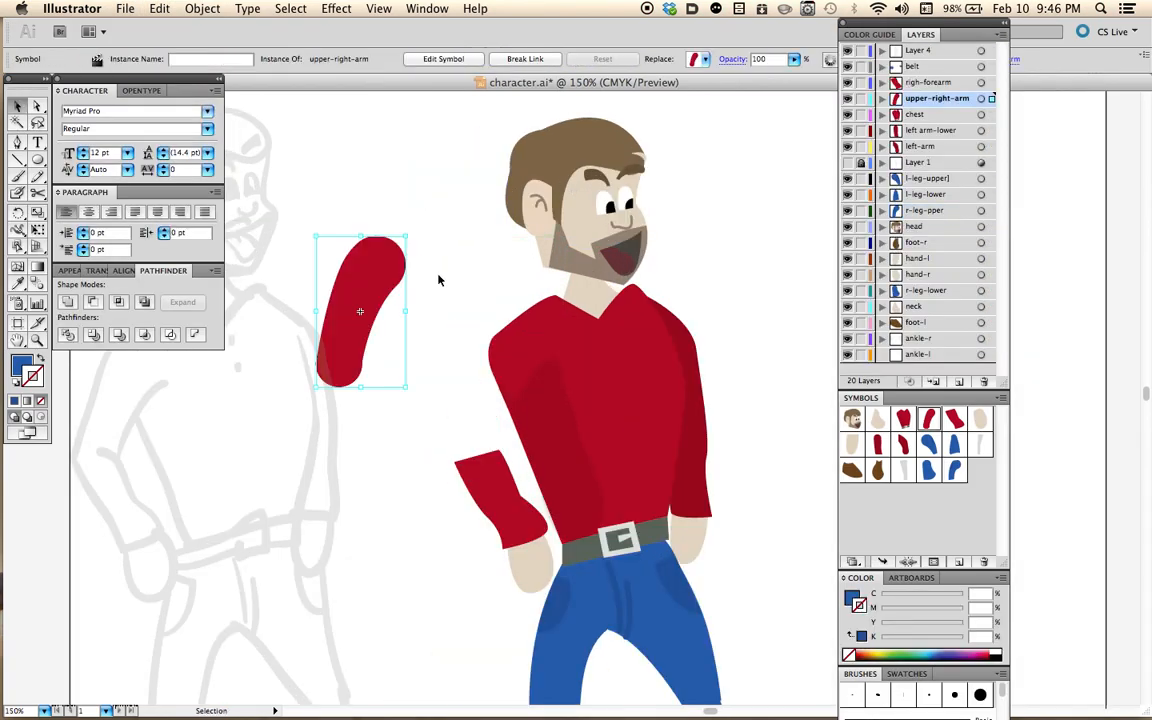
key(super+z)
Switch to Flash, try pasting the upper right arm on its own into the emptied layer, and remove the pasted copy.
key(super+Tab)
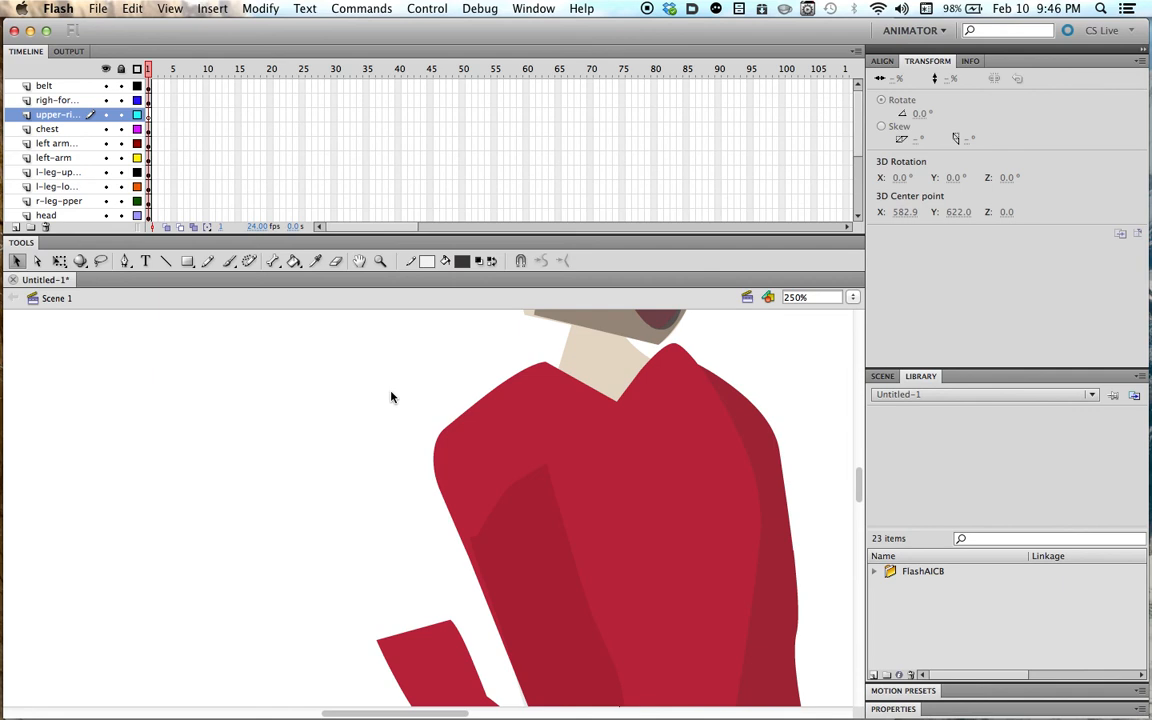
key(super+v)
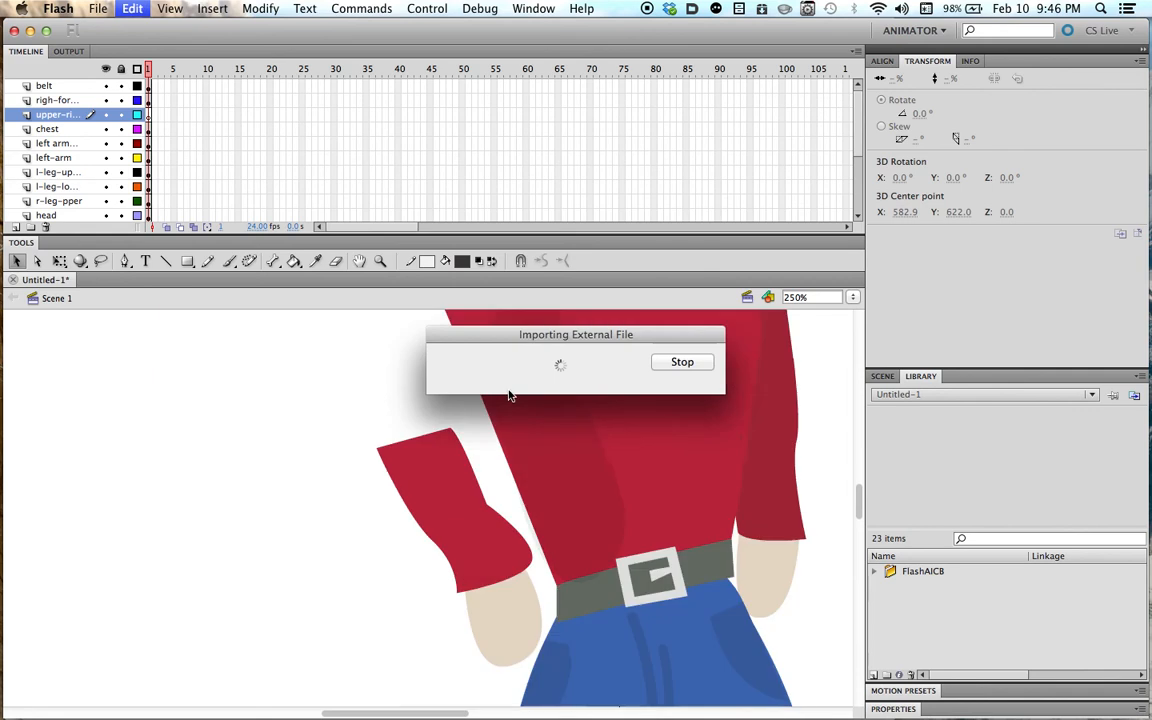
click(730, 422)
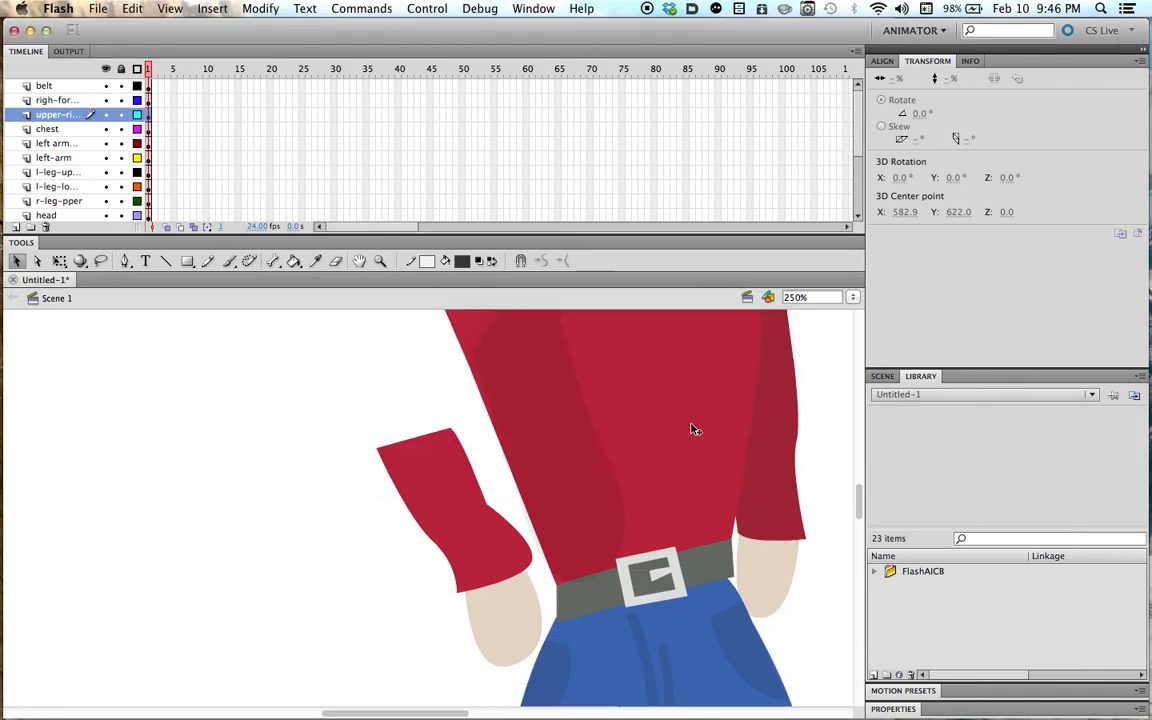
drag(447, 419, 323, 425)
key(super+x)
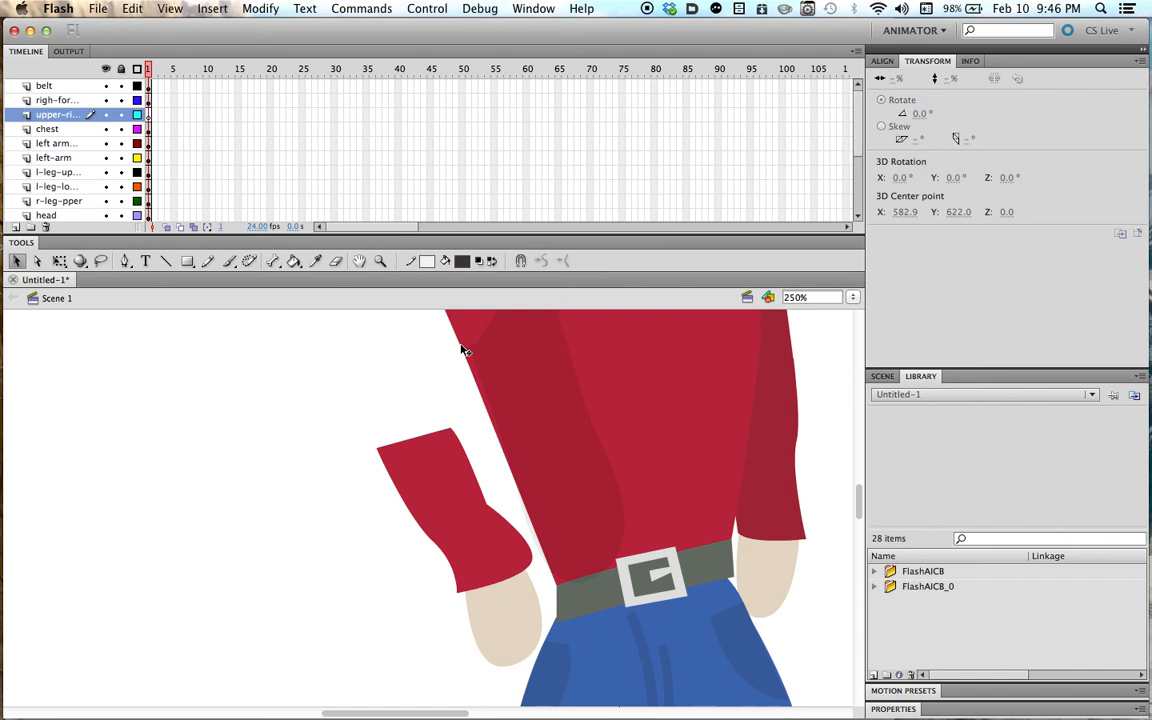
Switch to Illustrator, open the upper-right-arm symbol for editing, and expand its layer and group to list the individual paths.
key(super+Tab)
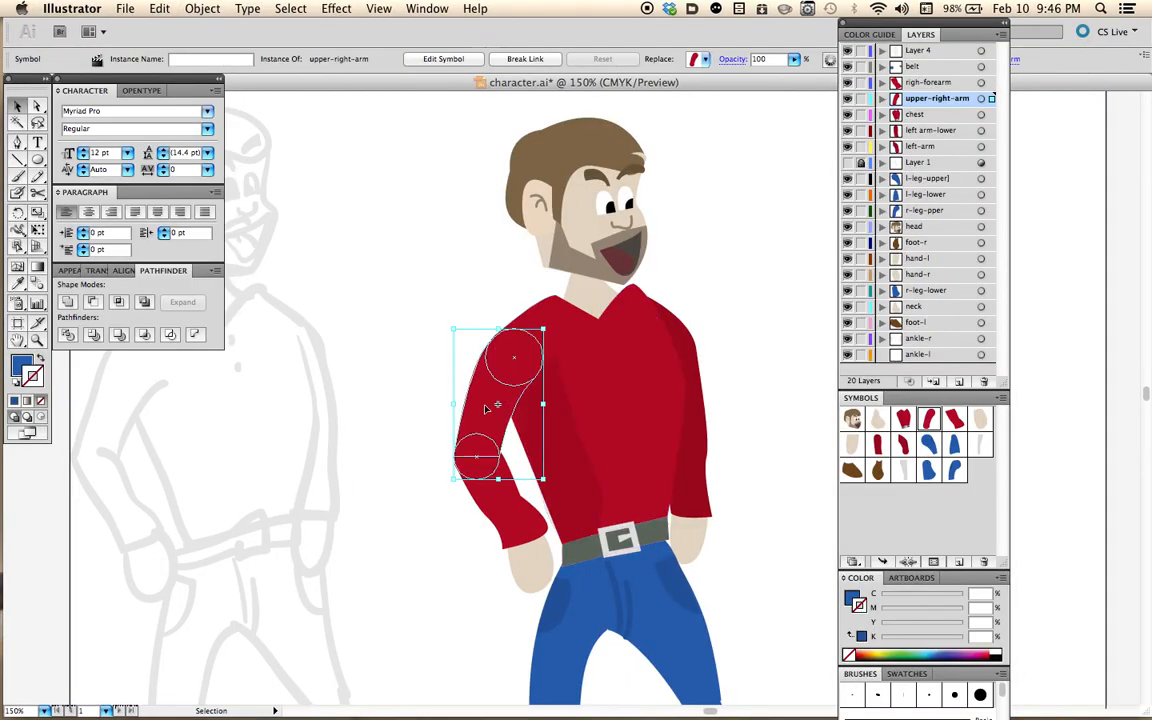
double_click(477, 410)
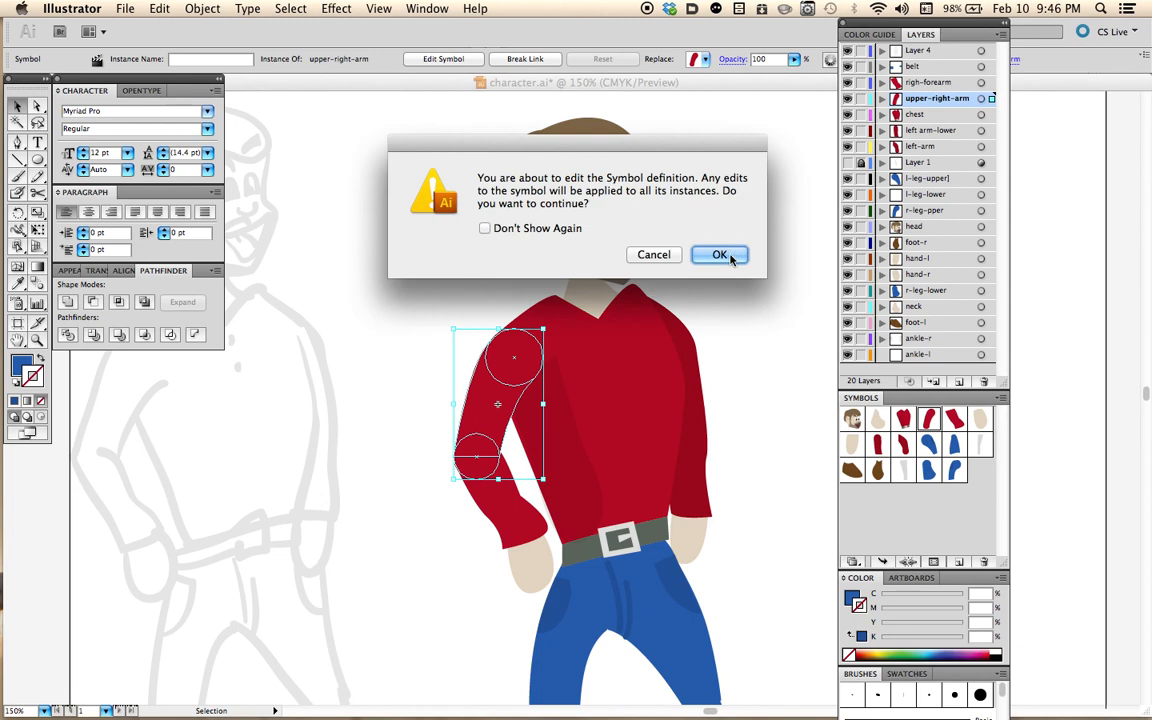
click(715, 256)
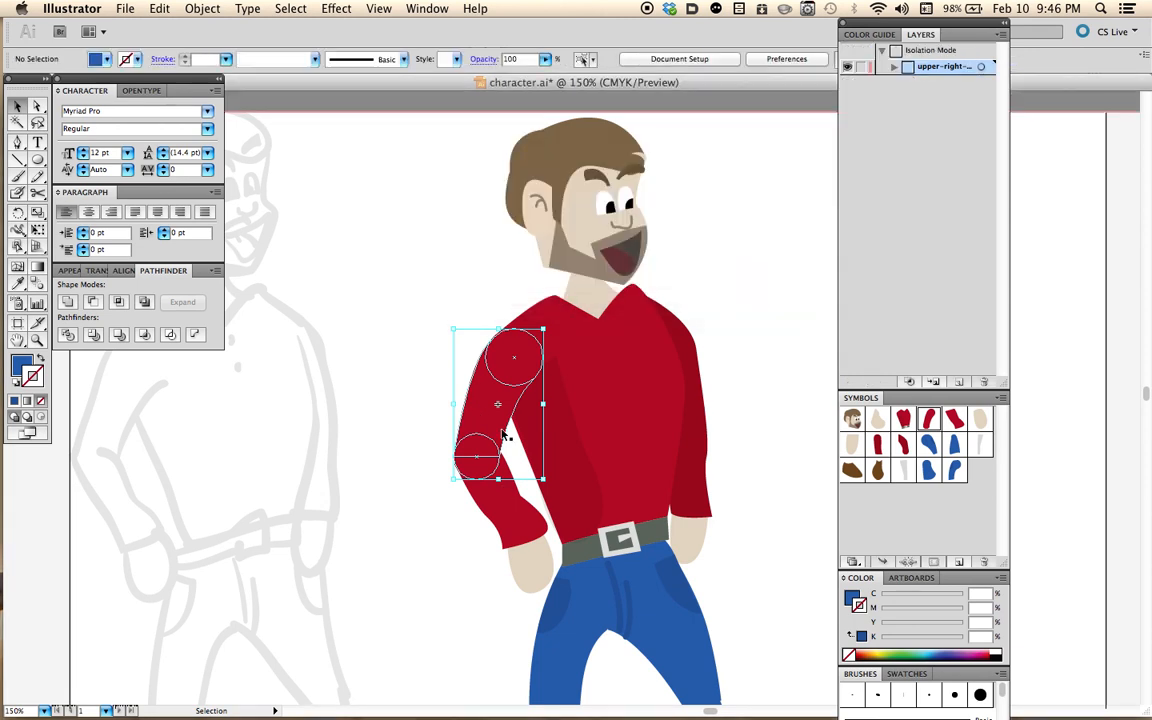
click(535, 355)
click(506, 399)
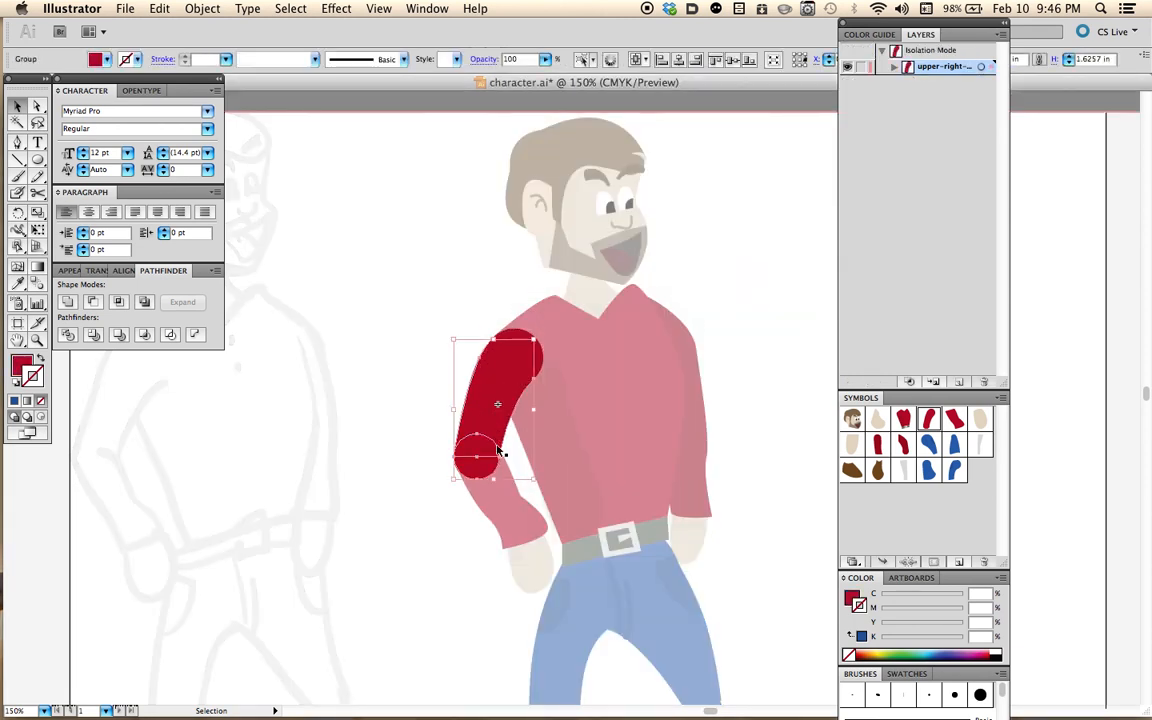
click(893, 66)
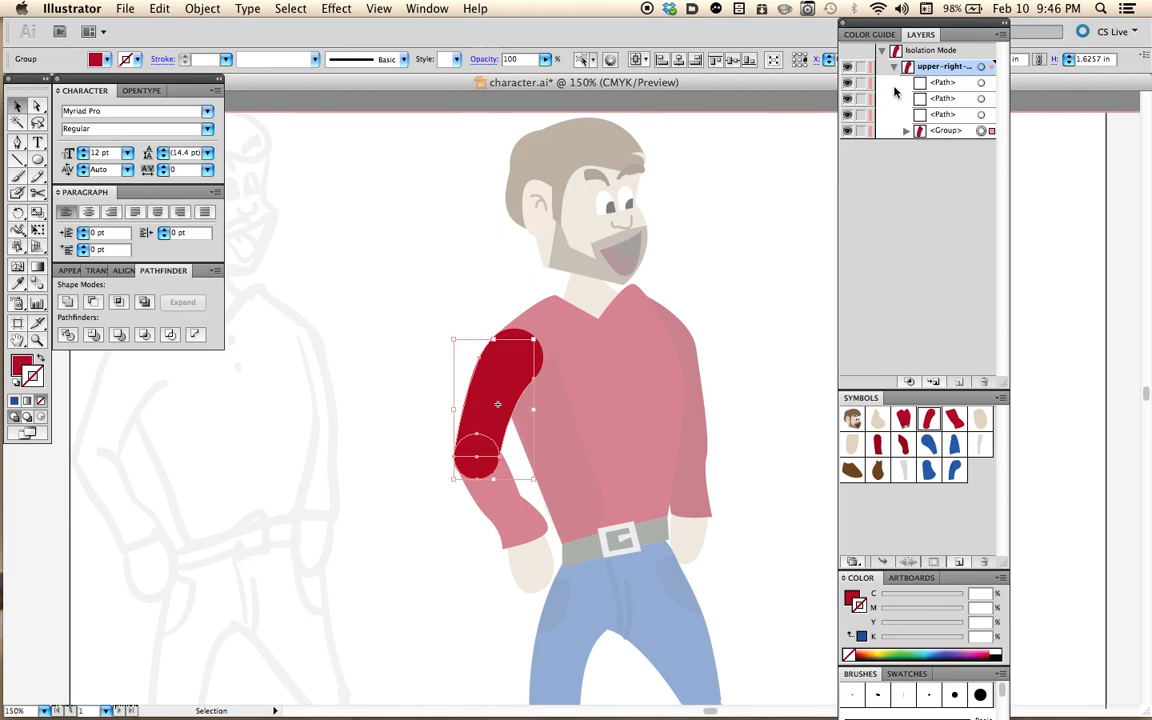
click(906, 131)
click(915, 113)
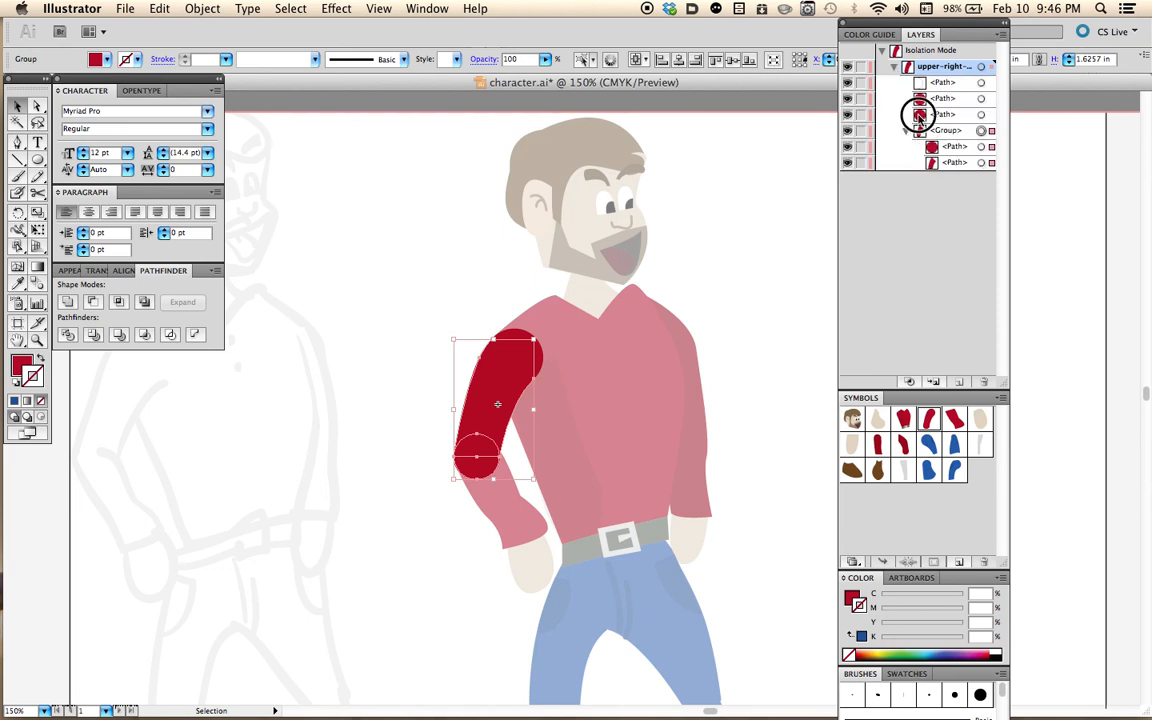
Delete one of the two ungrouped red circle paths and the blank path from the upper-right-arm symbol.
click(848, 114)
click(848, 114)
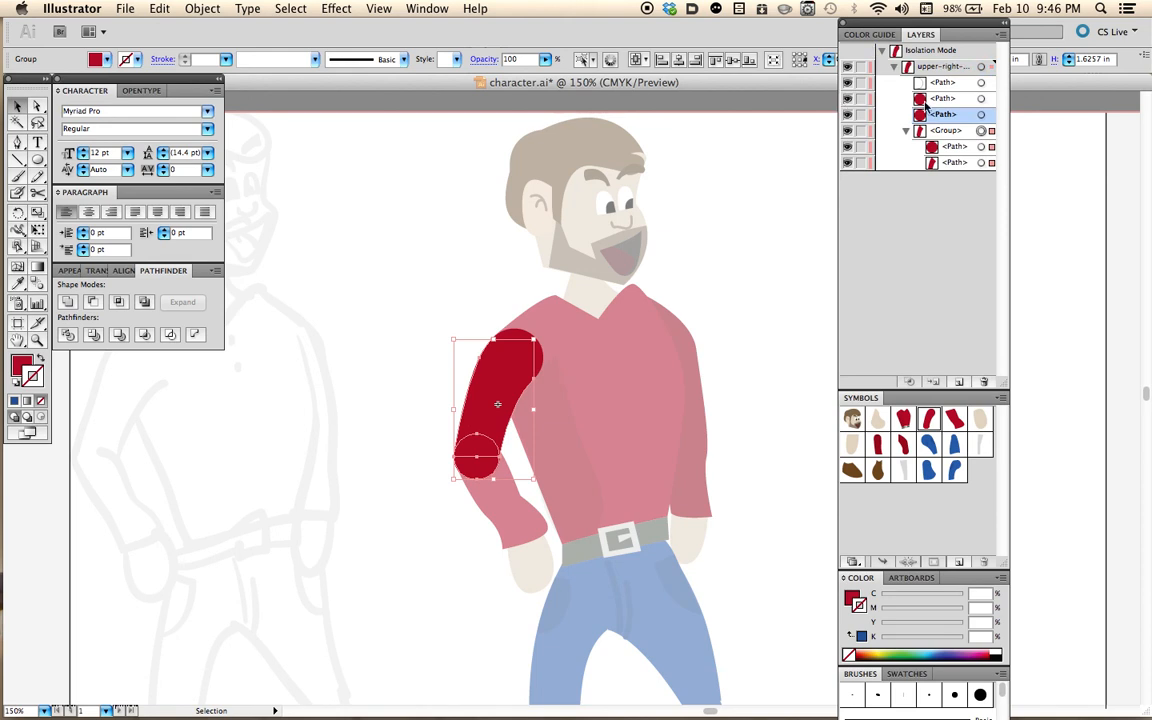
click(982, 100)
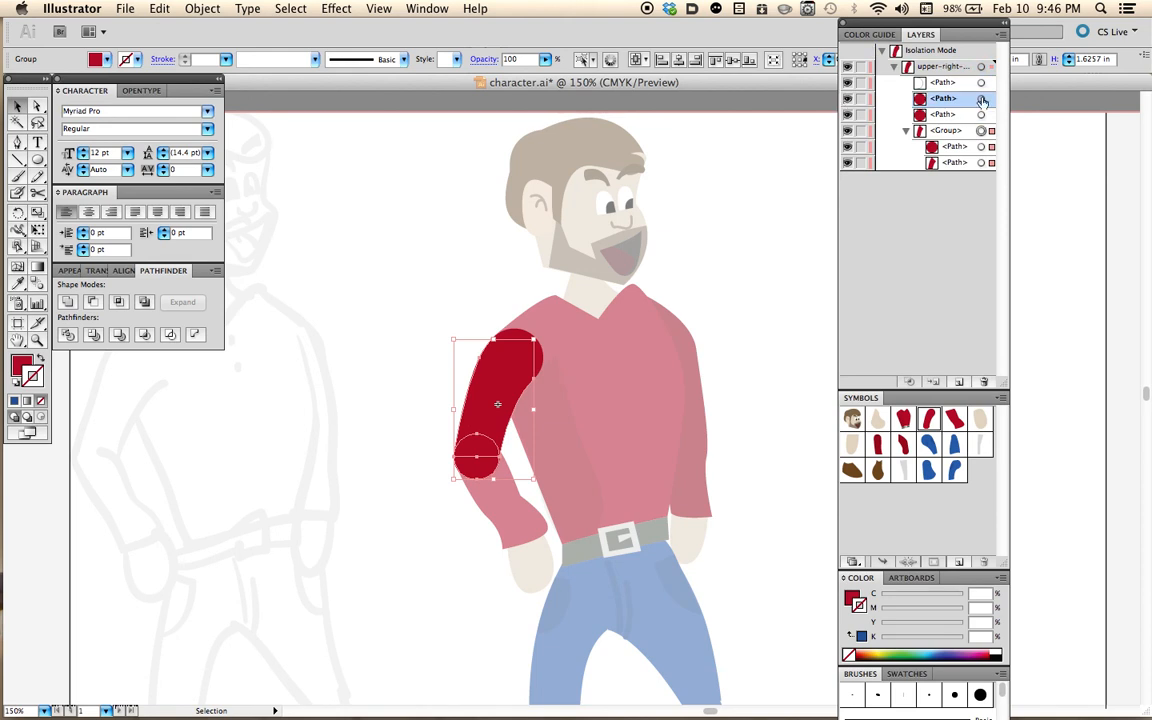
click(975, 362)
click(957, 97)
click(985, 382)
click(945, 88)
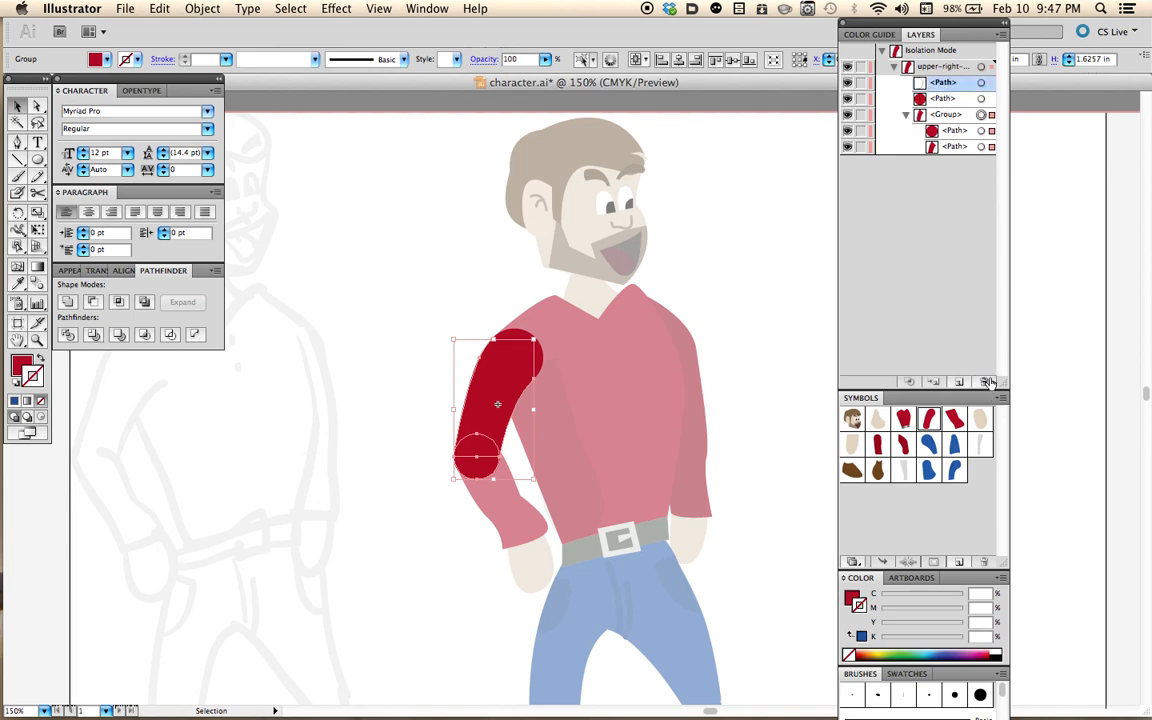
click(986, 381)
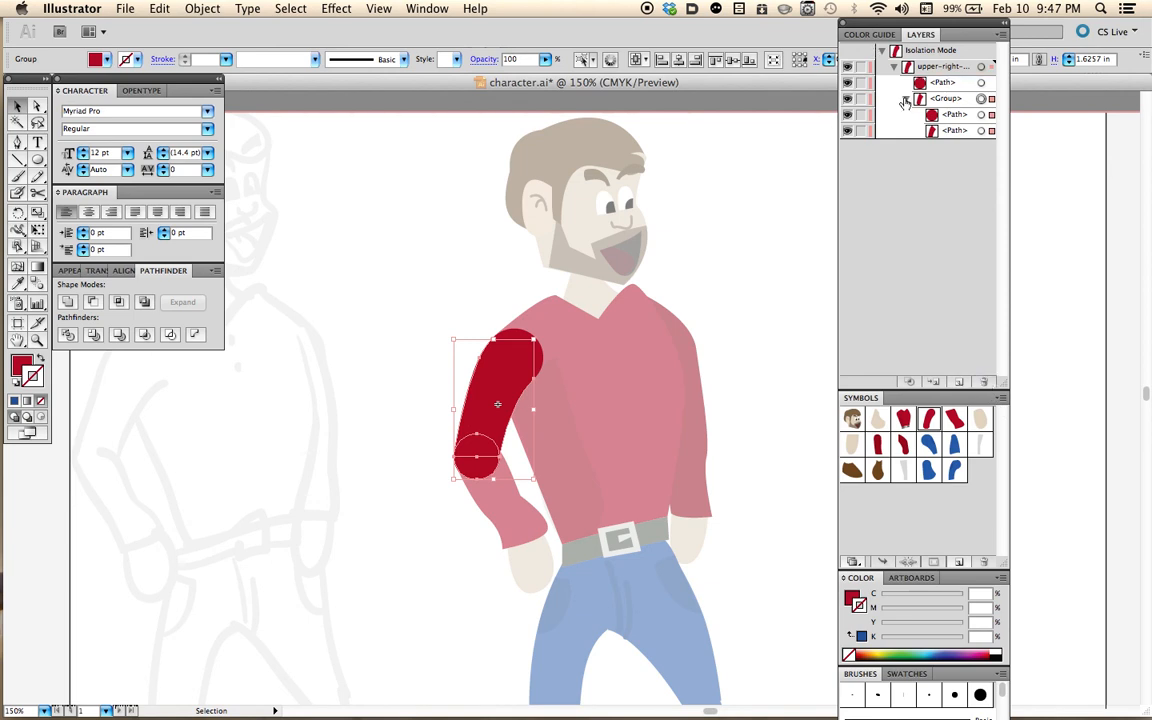
Ungroup the nested group in the upper-right-arm symbol and select its shoulder circle and arm paths individually to check them.
click(955, 99)
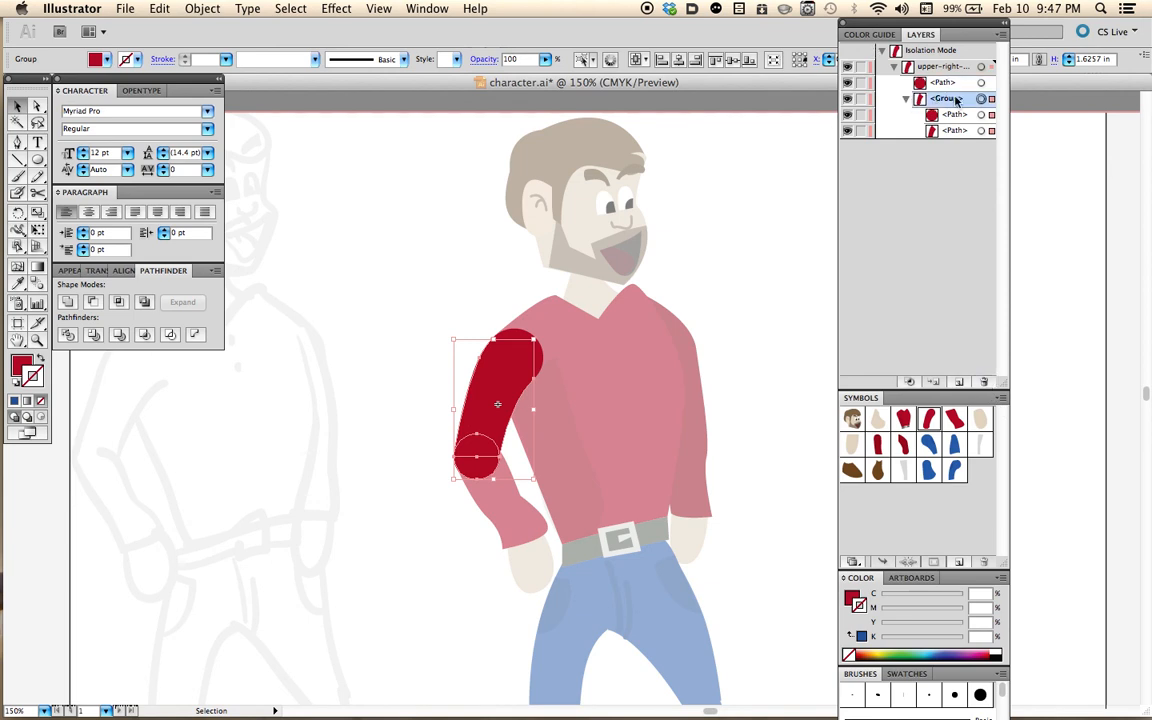
key(super+shift+g)
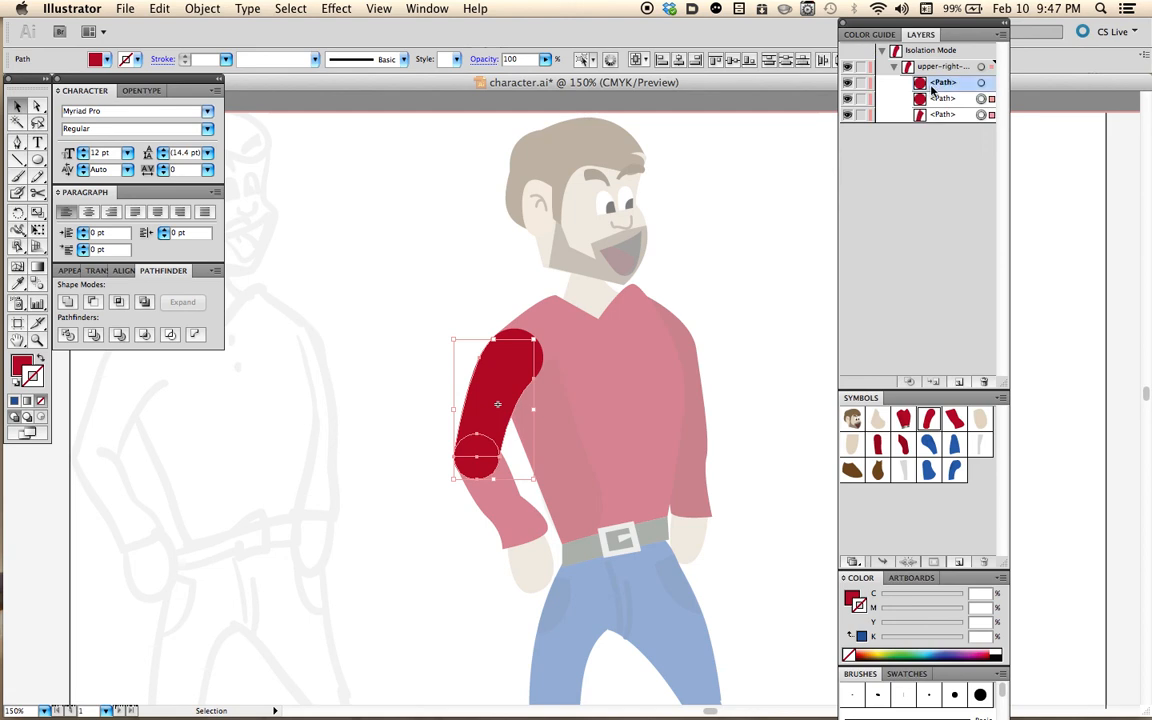
click(937, 102)
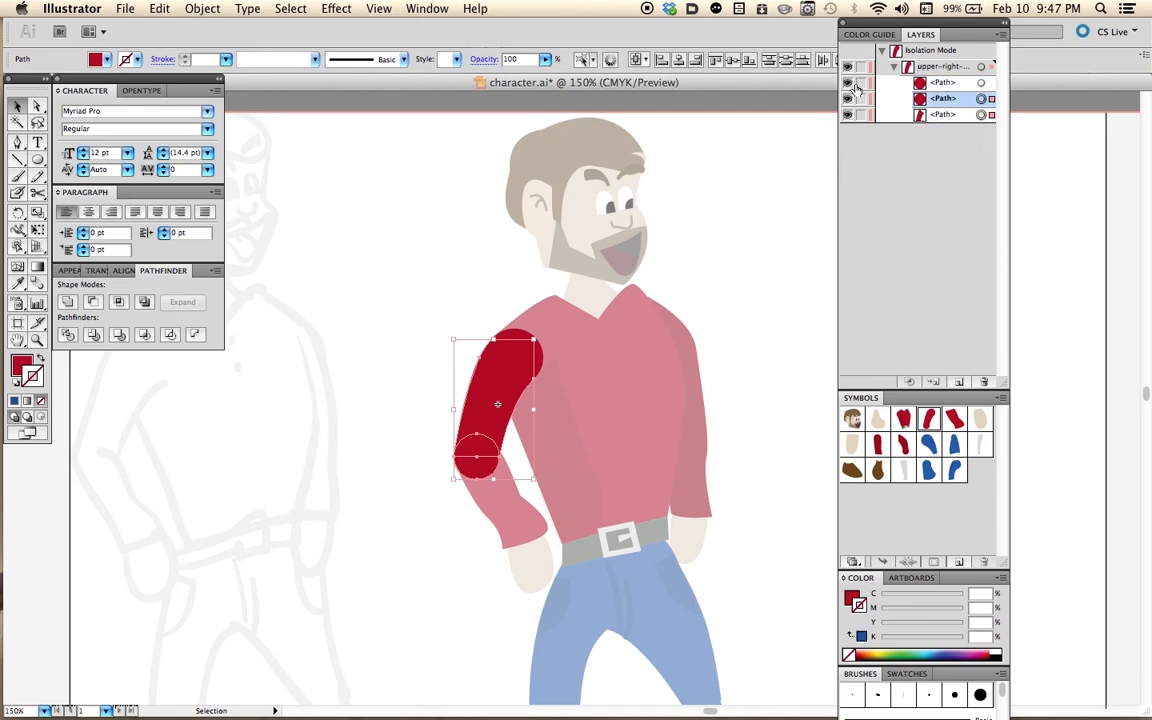
click(981, 82)
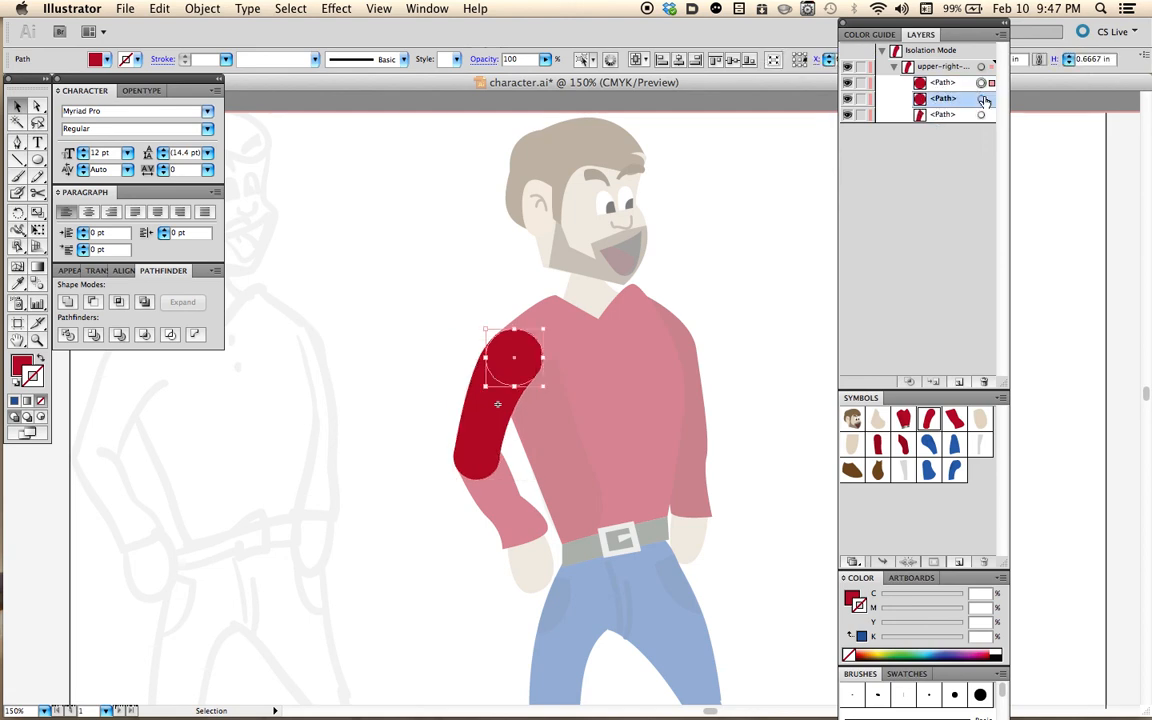
click(981, 114)
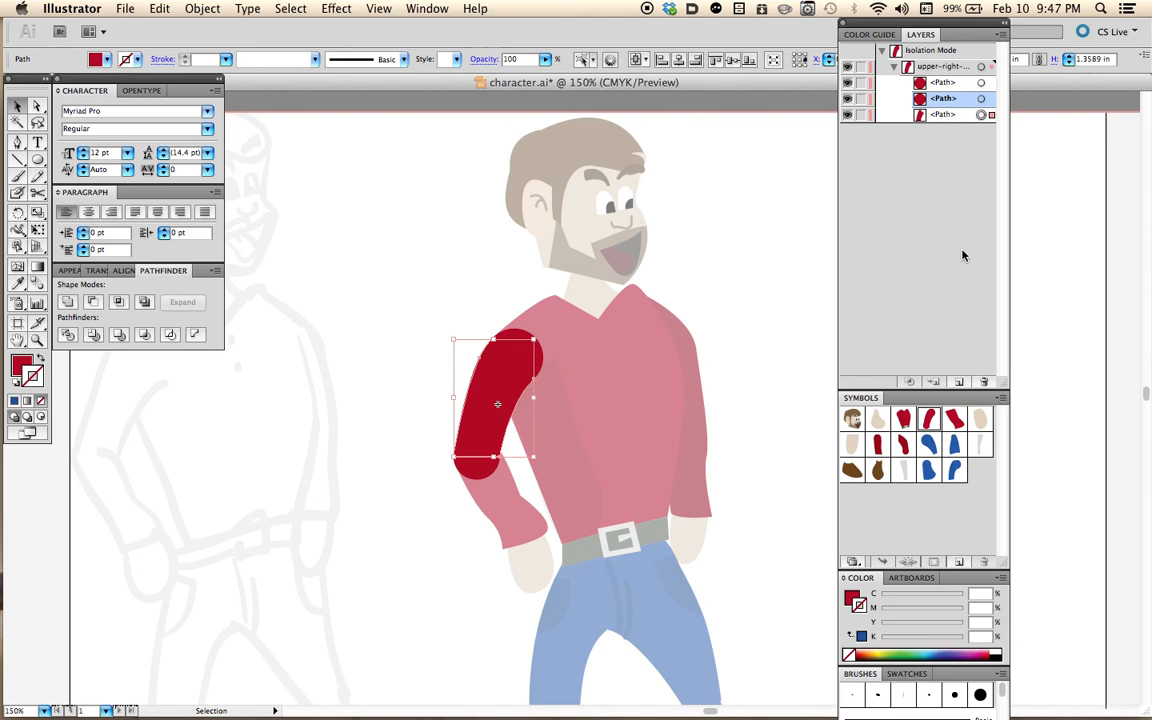
Leave symbol editing and copy the cleaned-up upper right arm from the Illustrator artwork.
click(741, 315)
double_click(763, 270)
click(492, 390)
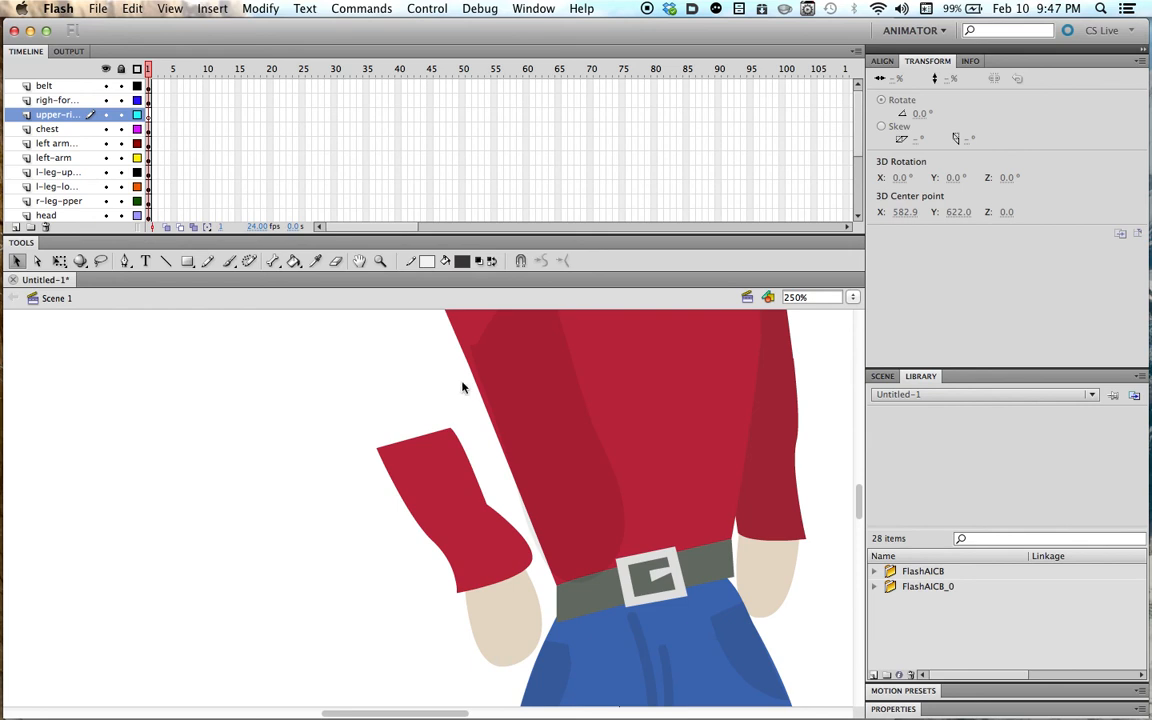
Switch to Flash and paste the upper right arm into its empty layer, accepting the import options.
key(super+v)
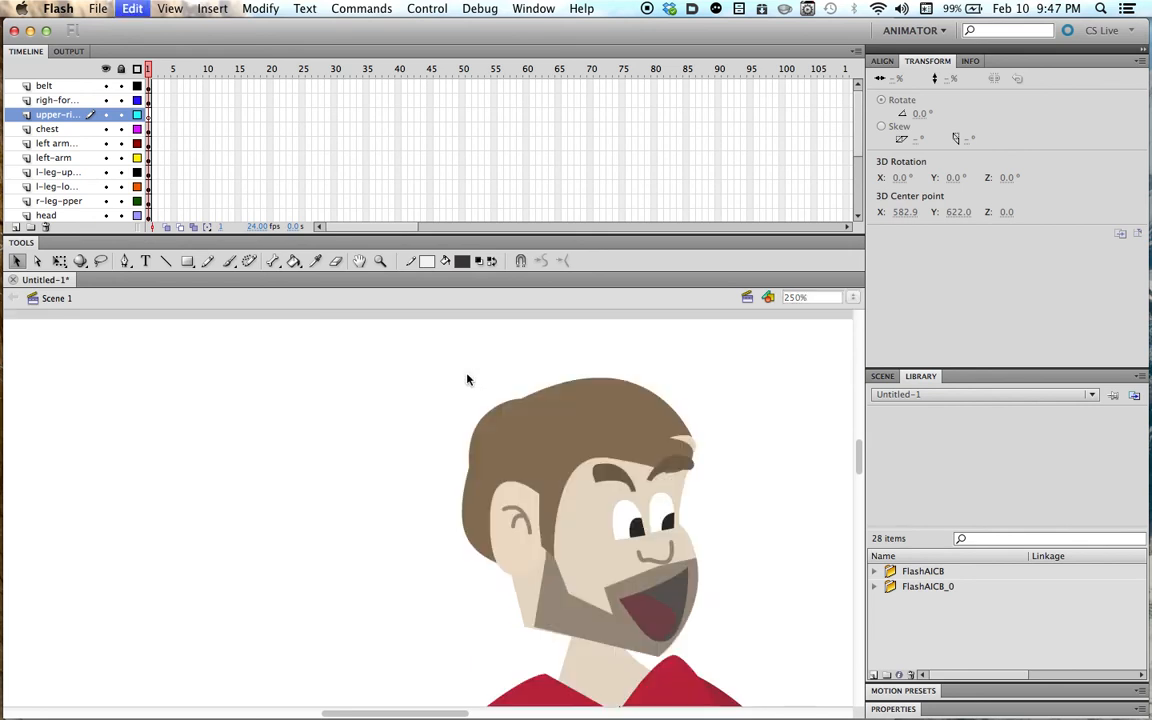
key(super+v)
click(720, 419)
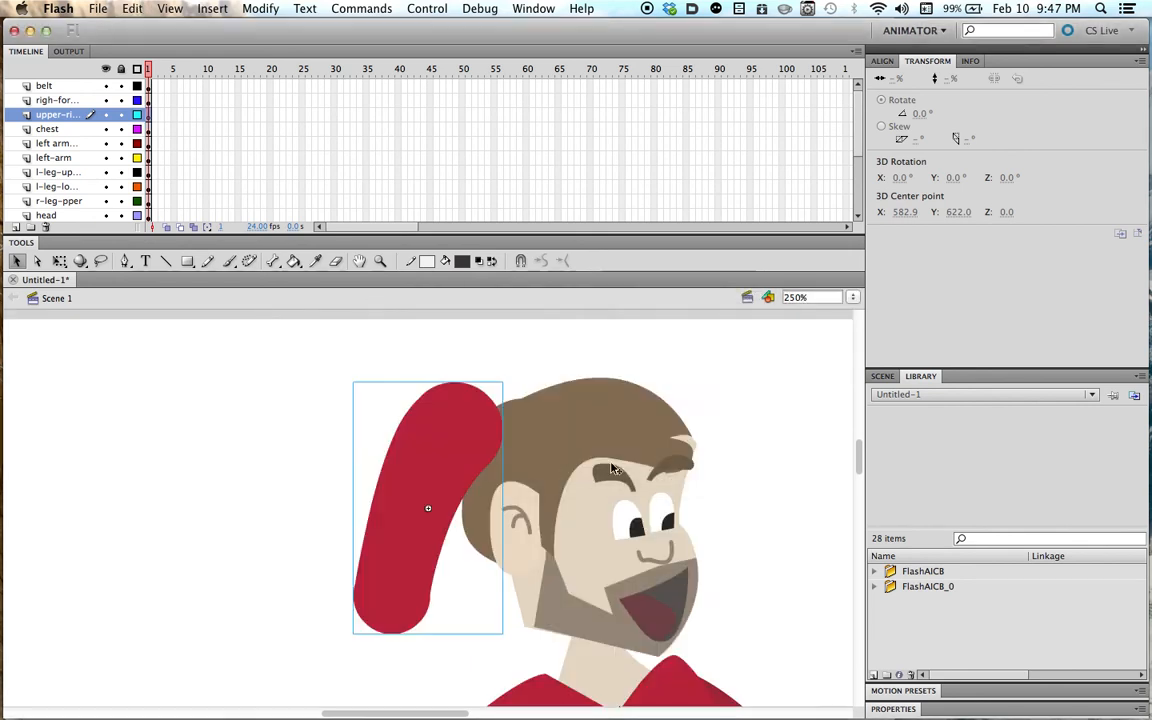
Move the pasted upper right arm into place between the shoulder and the right forearm, and deselect it.
scroll(607, 481, down, 10)
scroll(595, 476, up, 5)
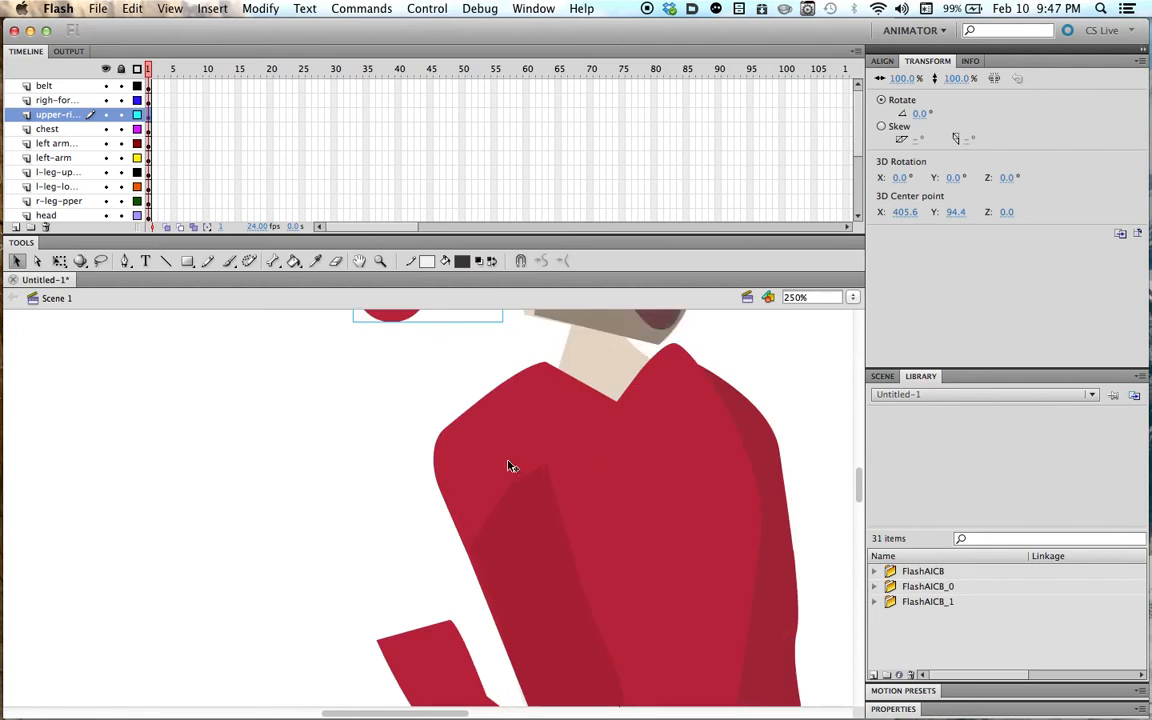
key(super+minus)
drag(414, 408, 430, 566)
click(629, 517)
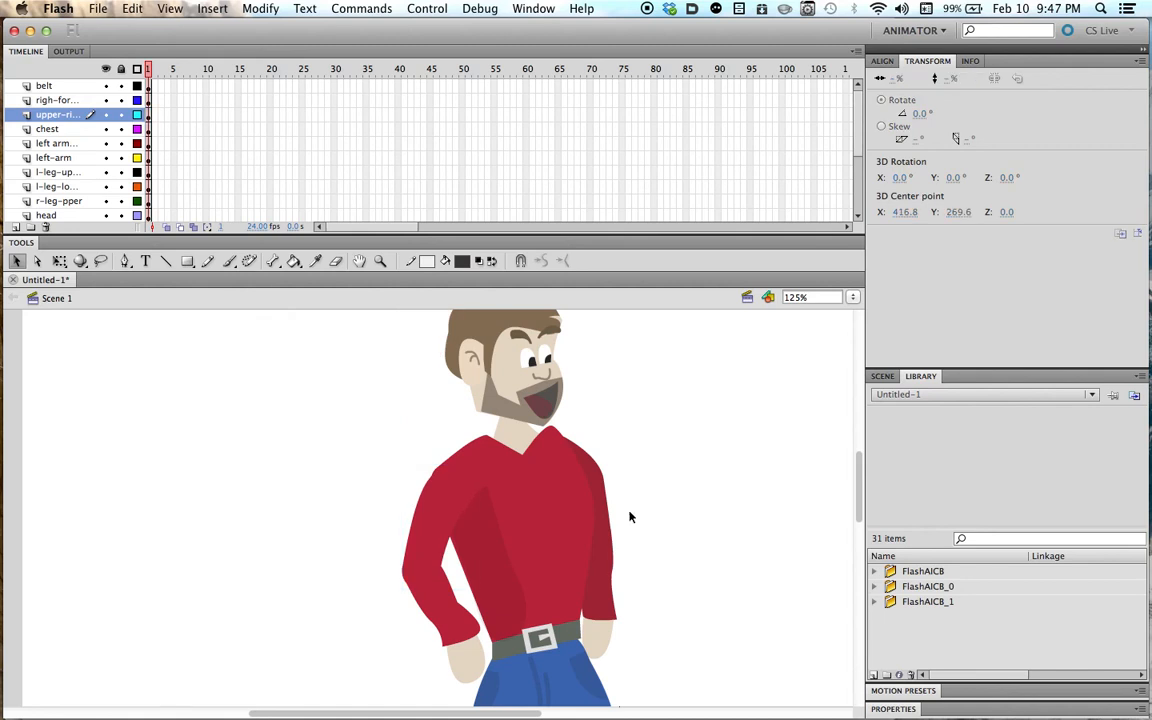
Examine the complete character on the stage from a zoomed-out view.
key(z)
alt+click(594, 497)
alt+click(579, 500)
drag(384, 573, 506, 511)
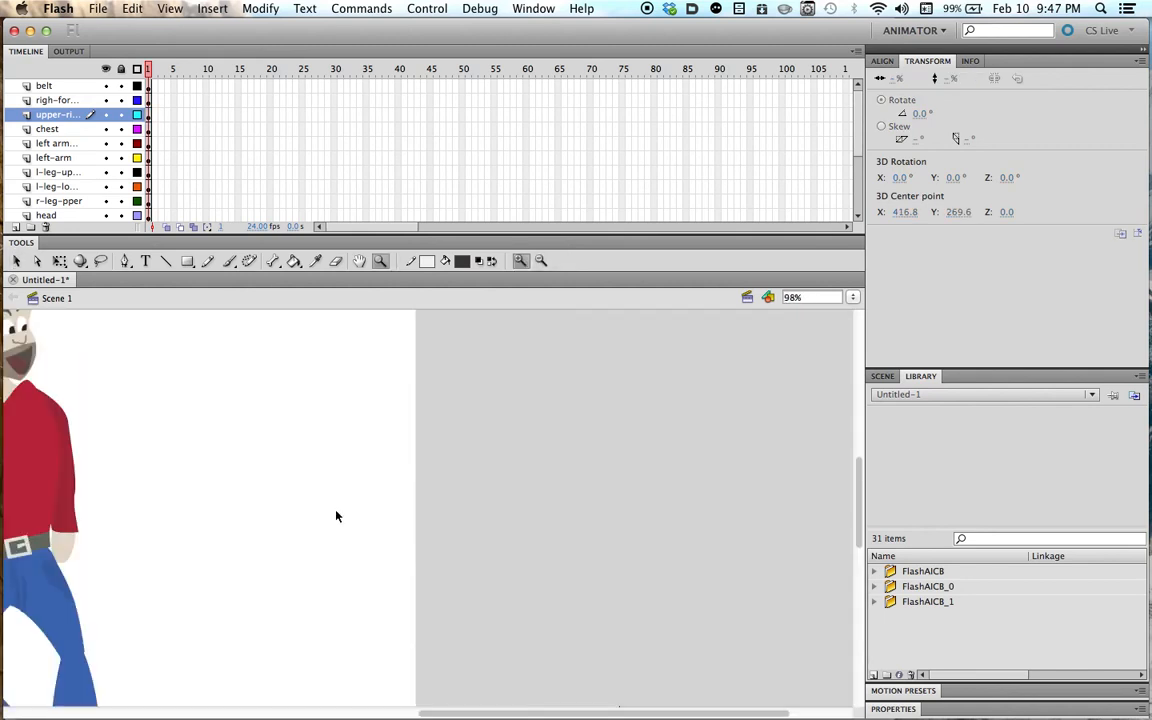
key(super+minus)
key(super+minus)
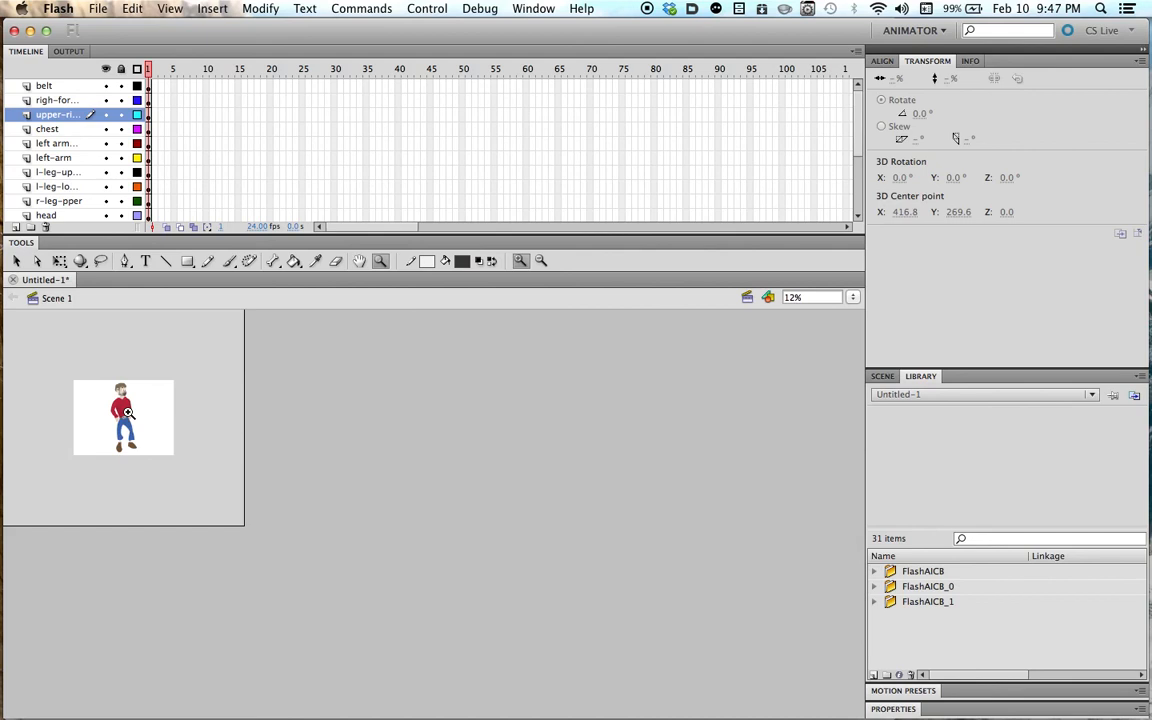